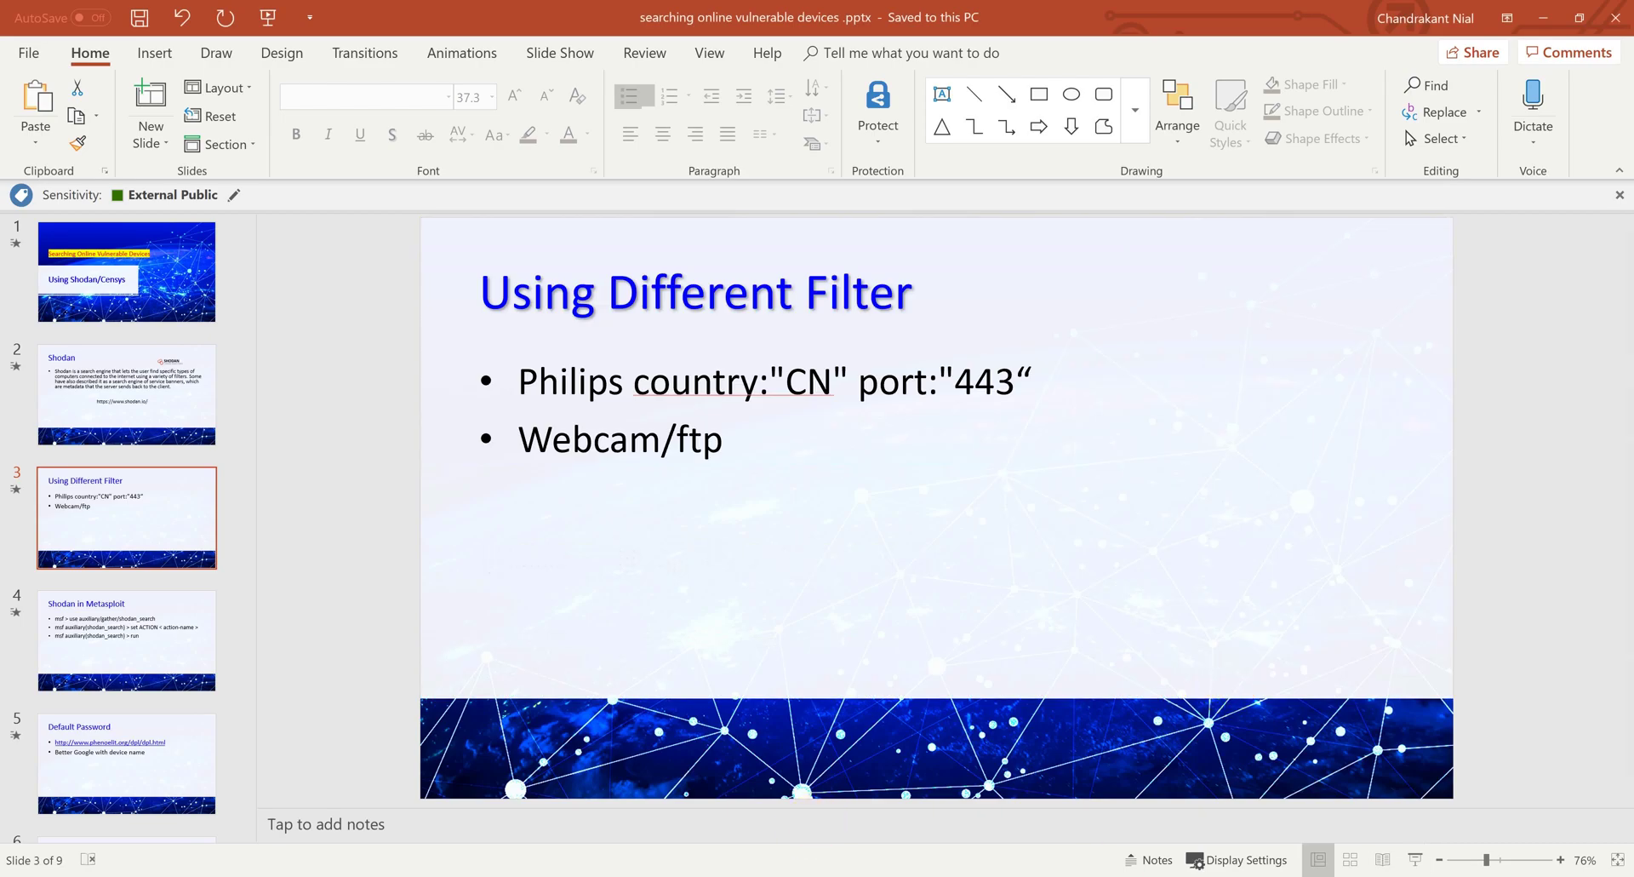
Step: Switch from the Using Different Filter slide to the Shodan dashboard in Chrome
key("alt+Tab")
Step: Reload shodan.io/home and read the What is Shodan? help article
left_click(259, 60)
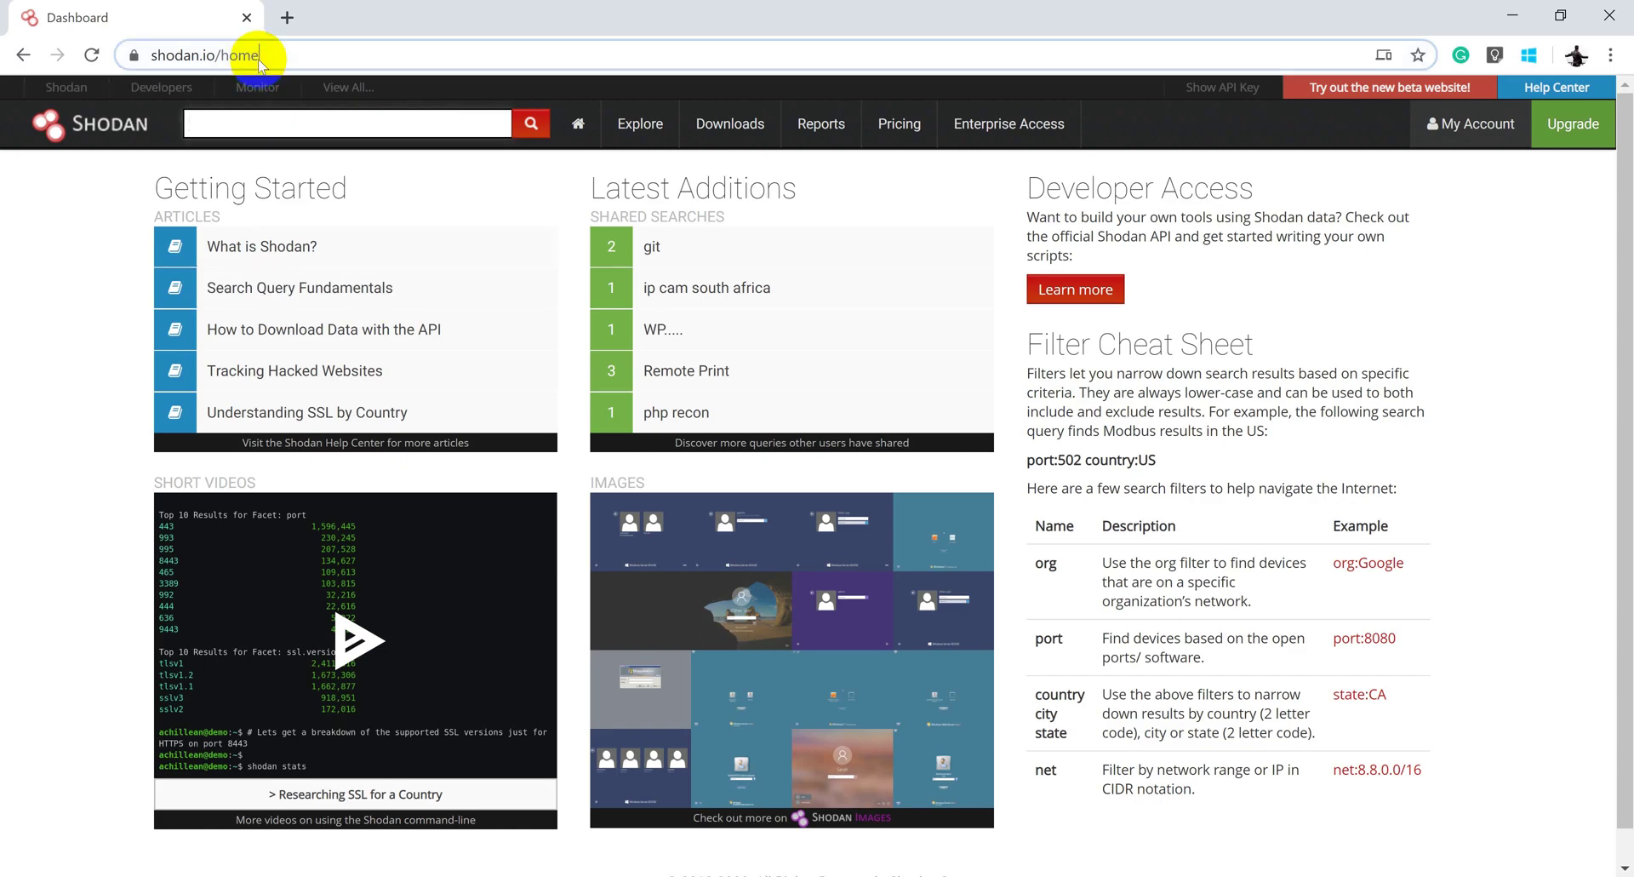
key("Return")
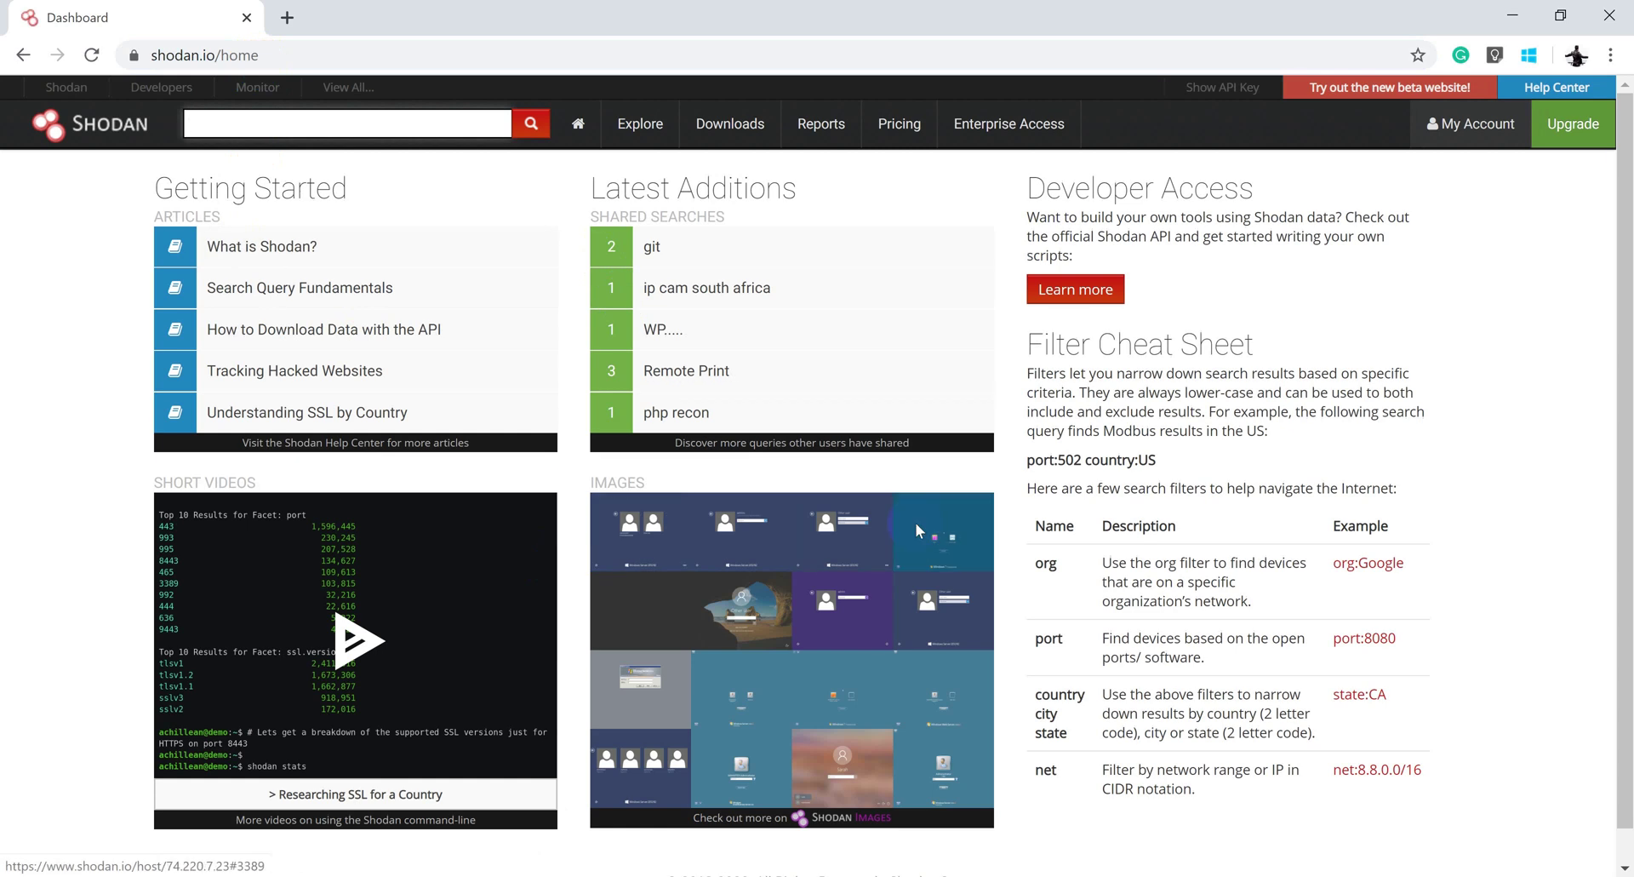
left_click(275, 237)
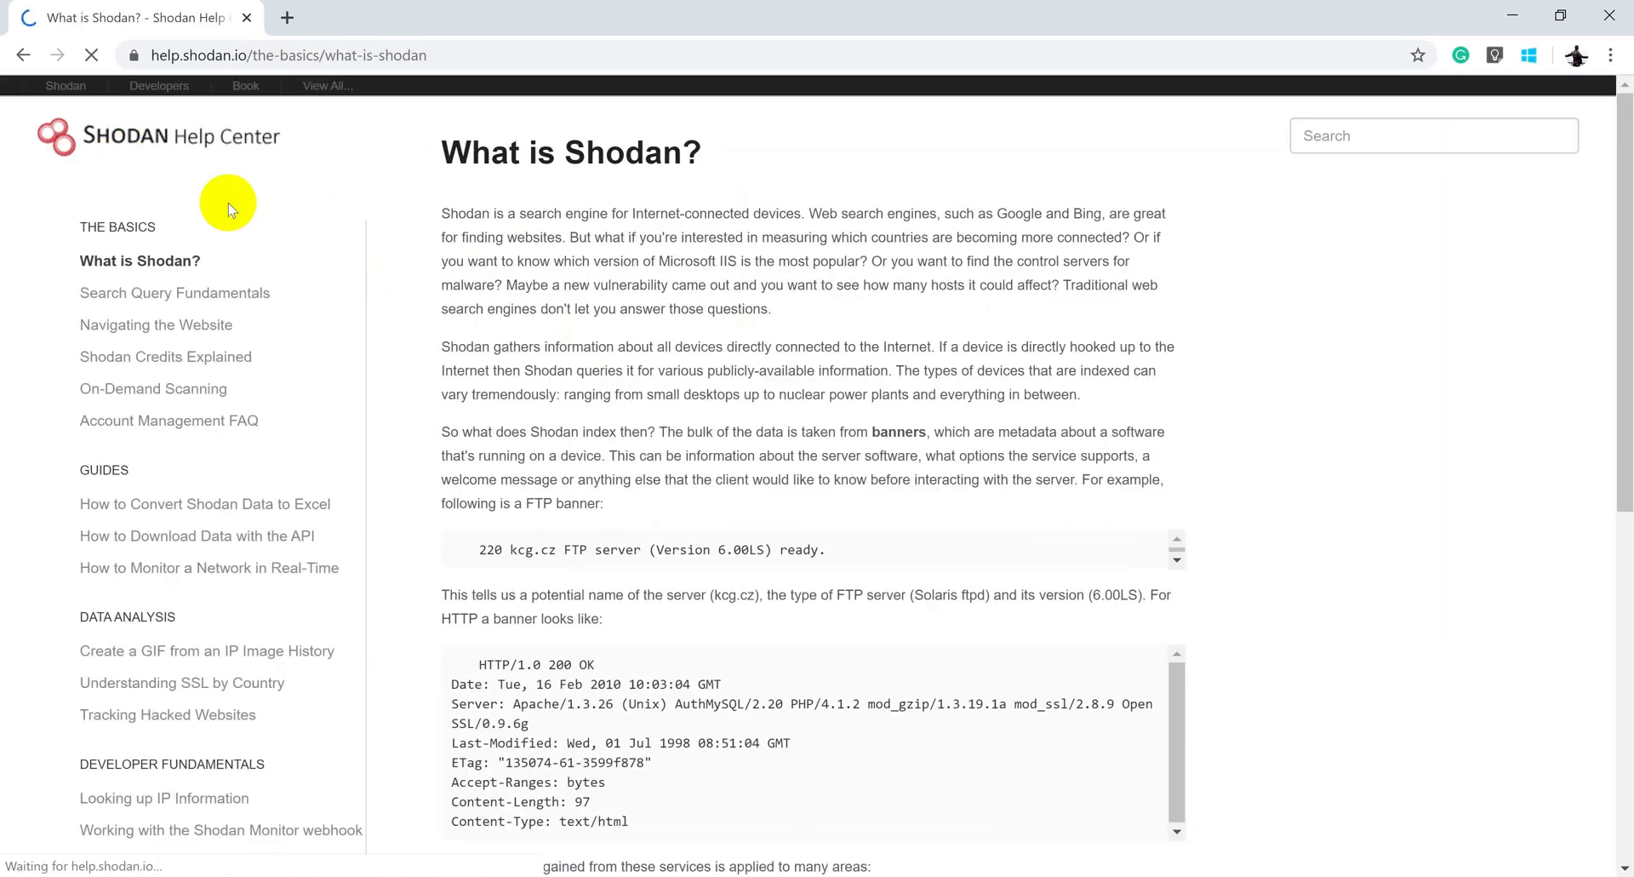
scroll(536, 477, "down", 1)
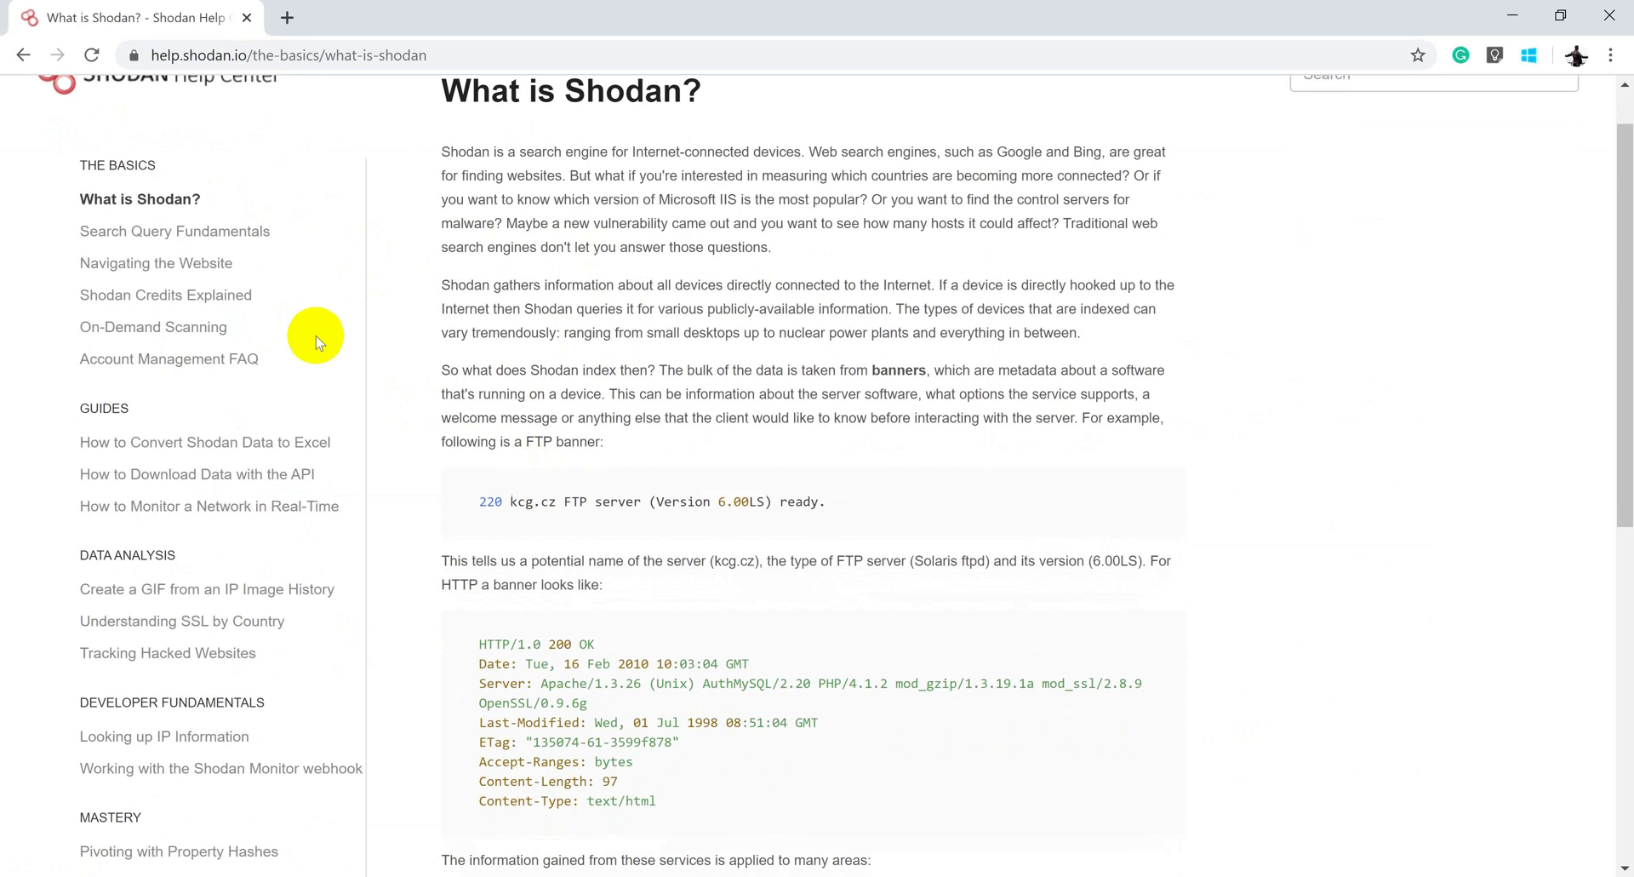
left_click(23, 55)
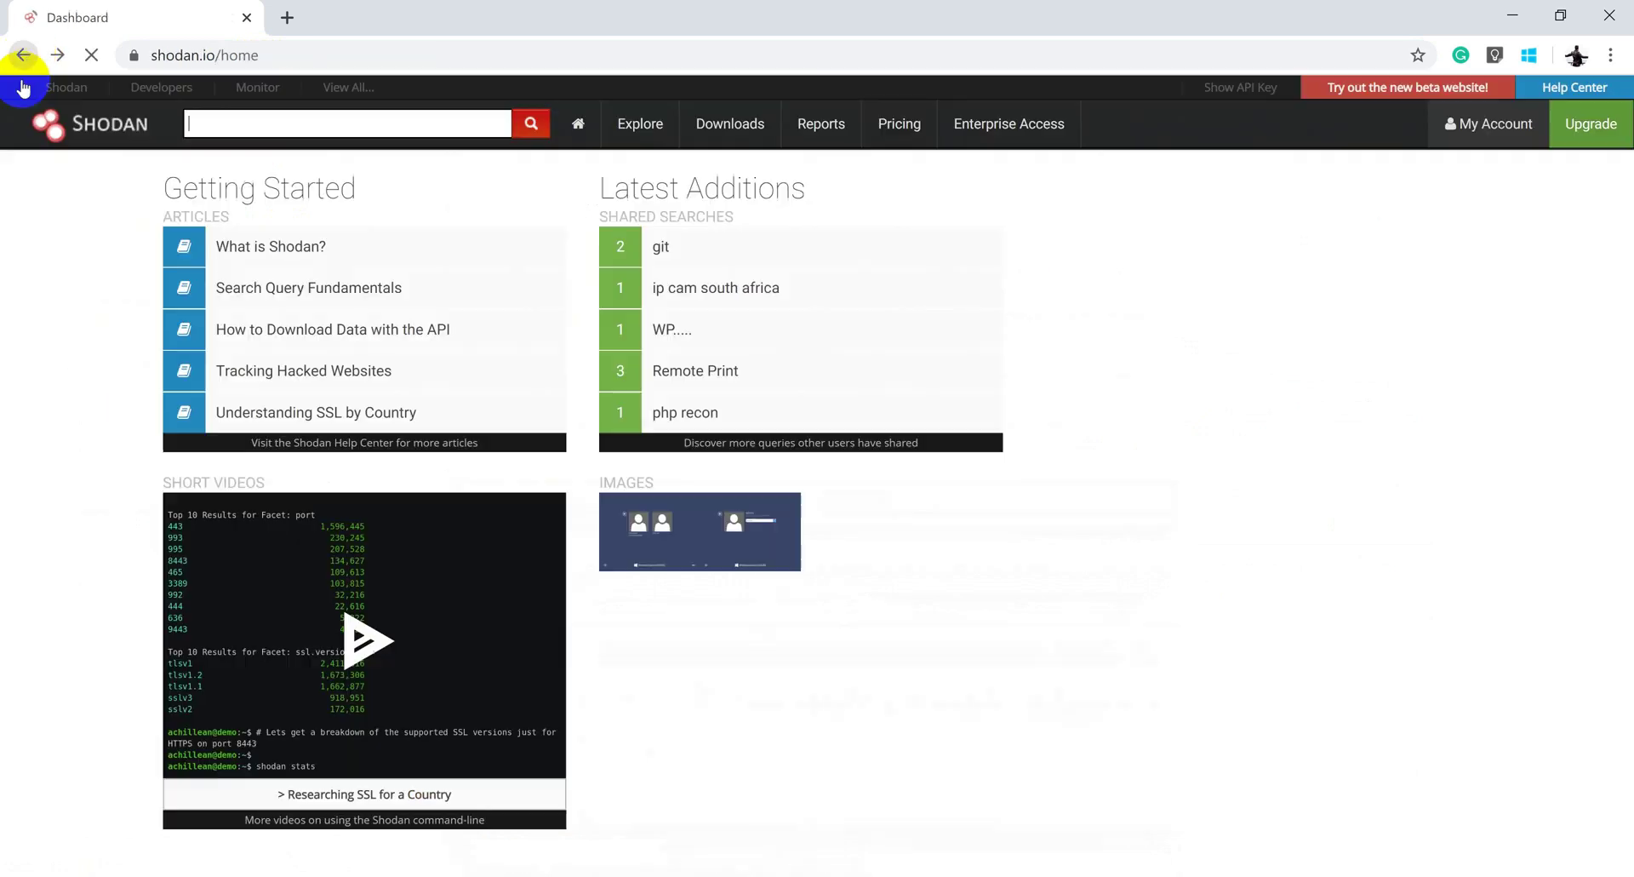
Step: Read the Search Query Fundamentals article, then review the dashboard's Filter Cheat Sheet
left_click(226, 288)
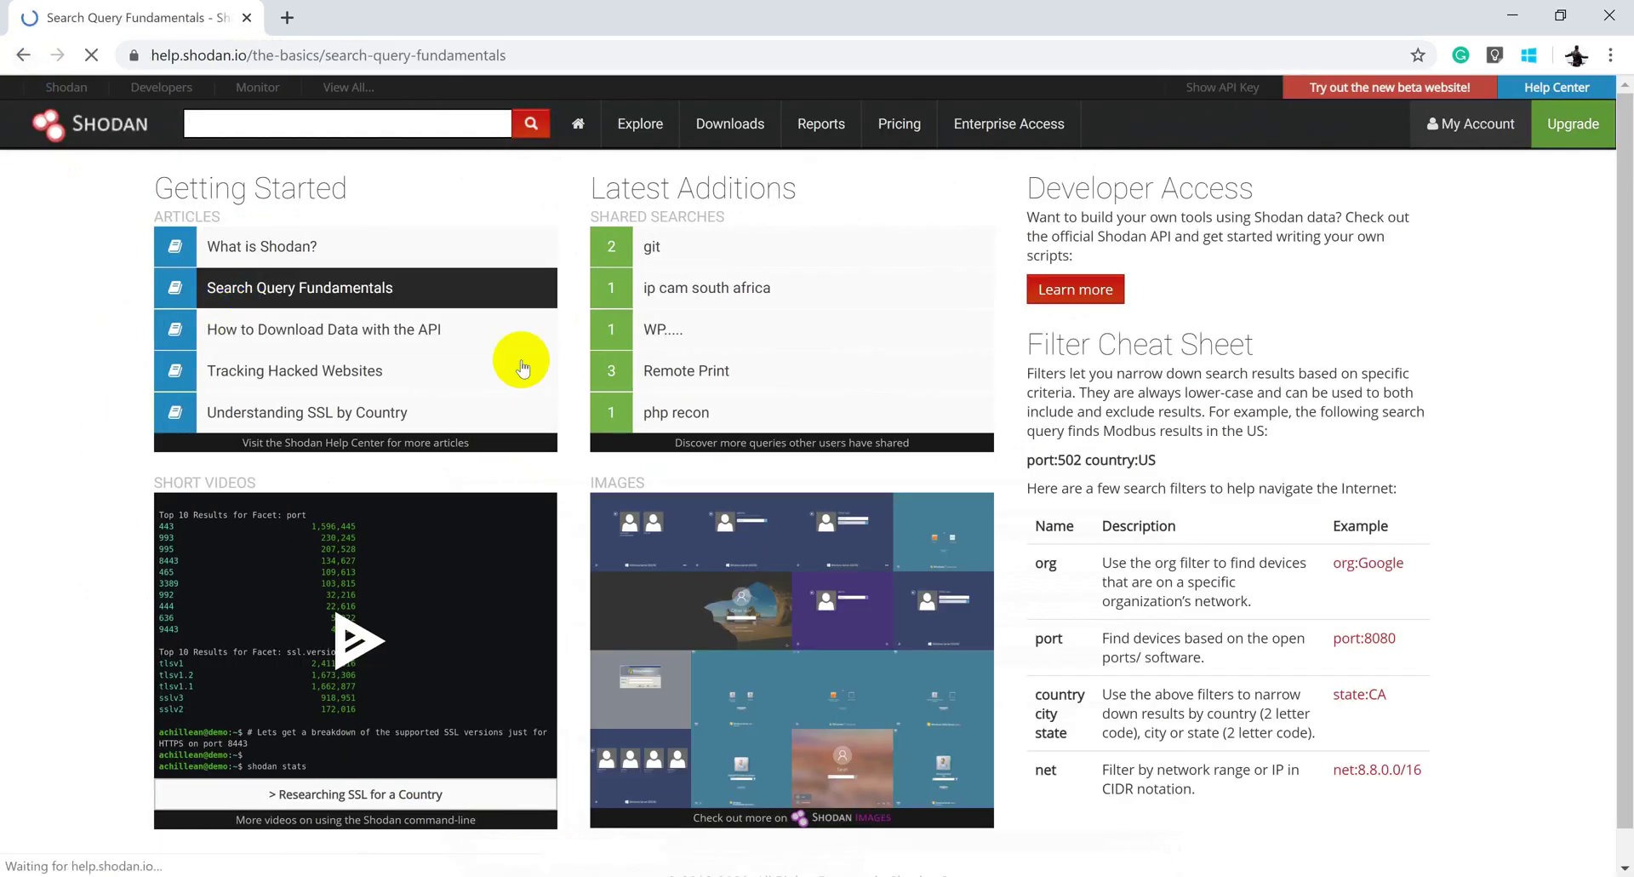
scroll(679, 550, "down", 3)
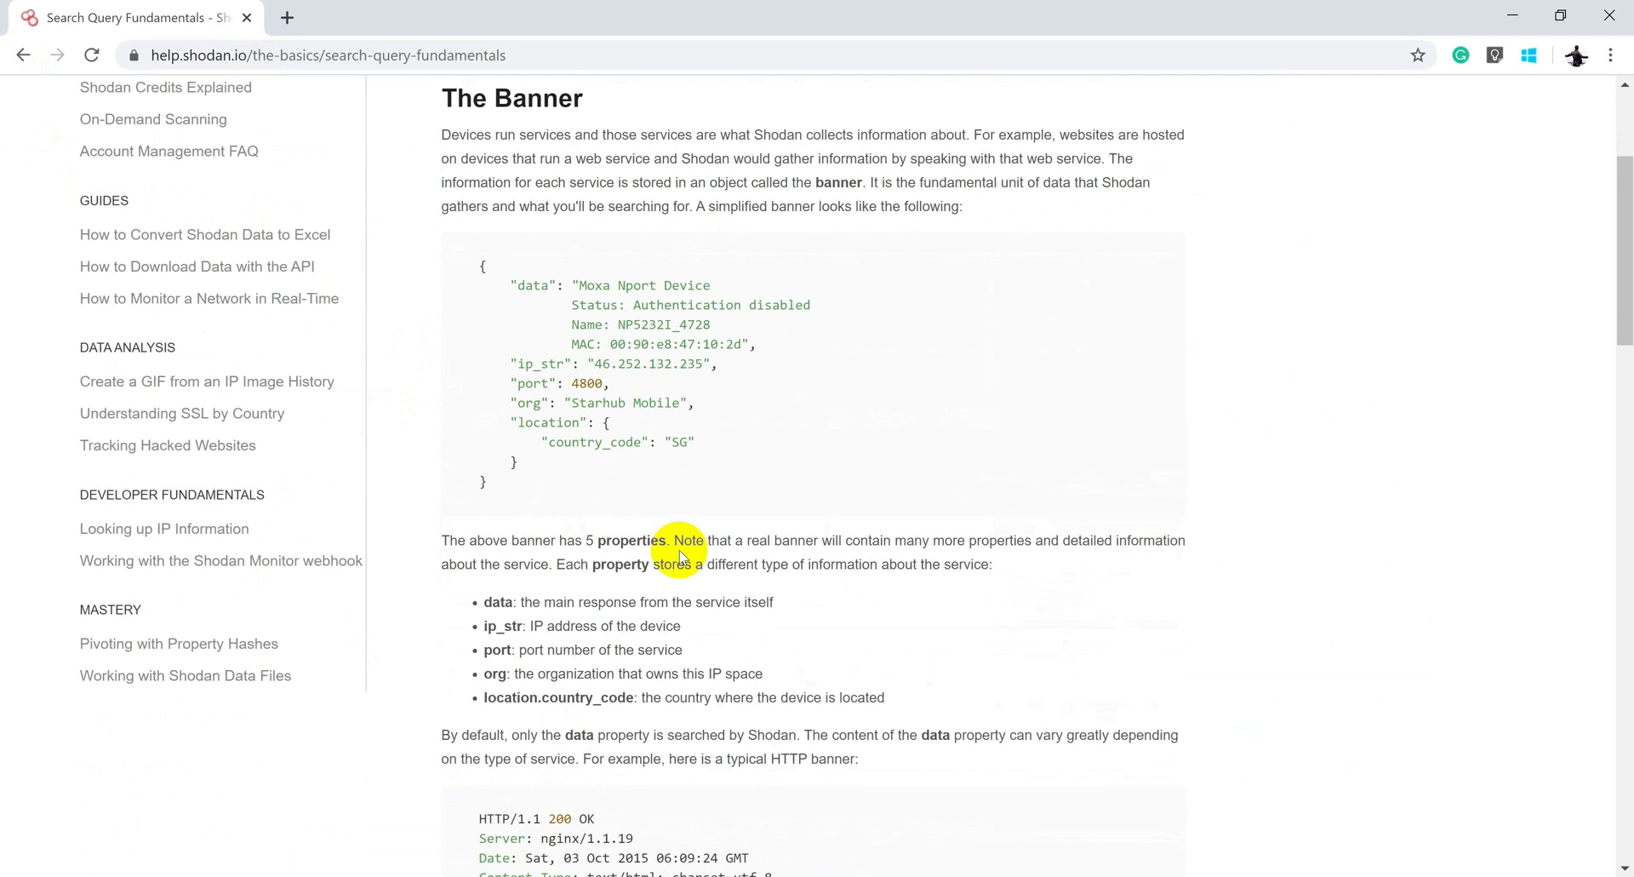
scroll(679, 550, "down", 5)
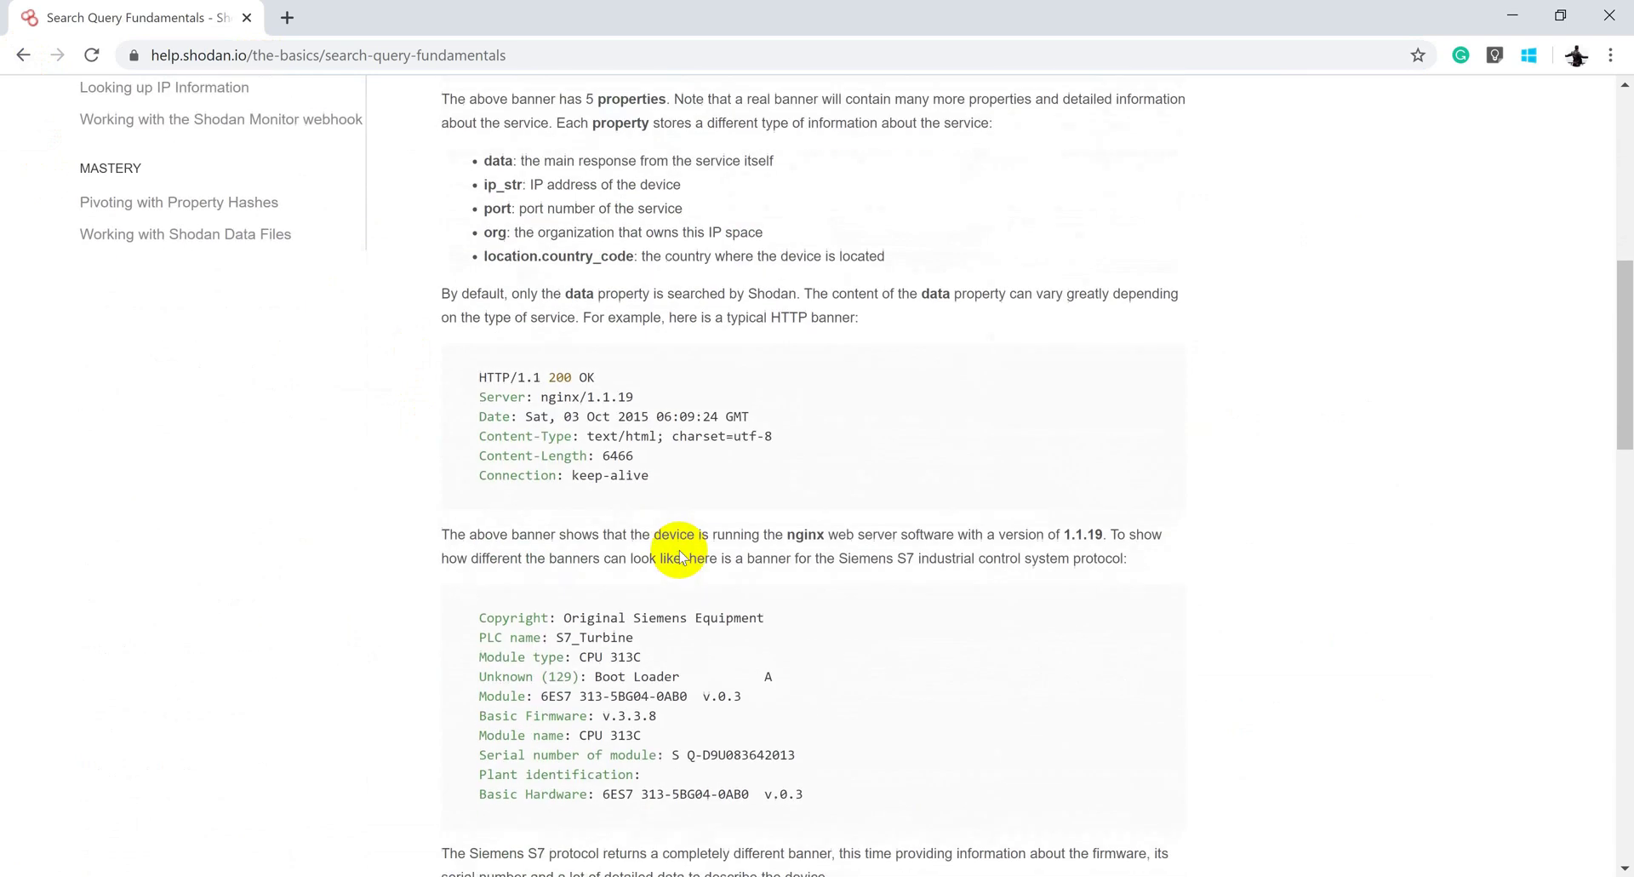
scroll(673, 536, "up", 8)
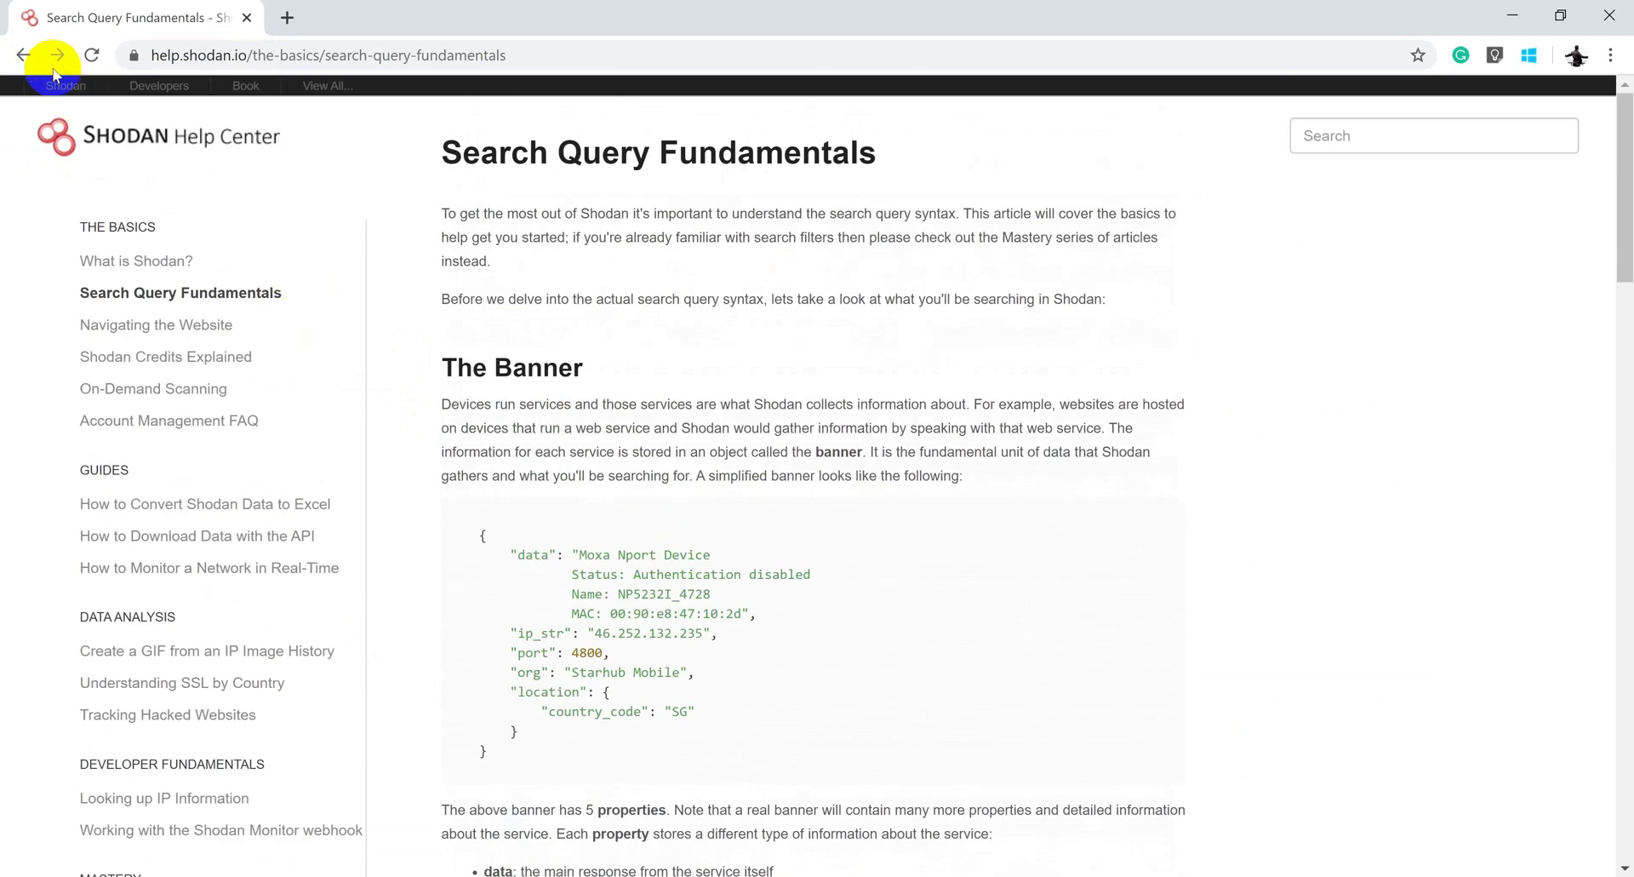
left_click(22, 55)
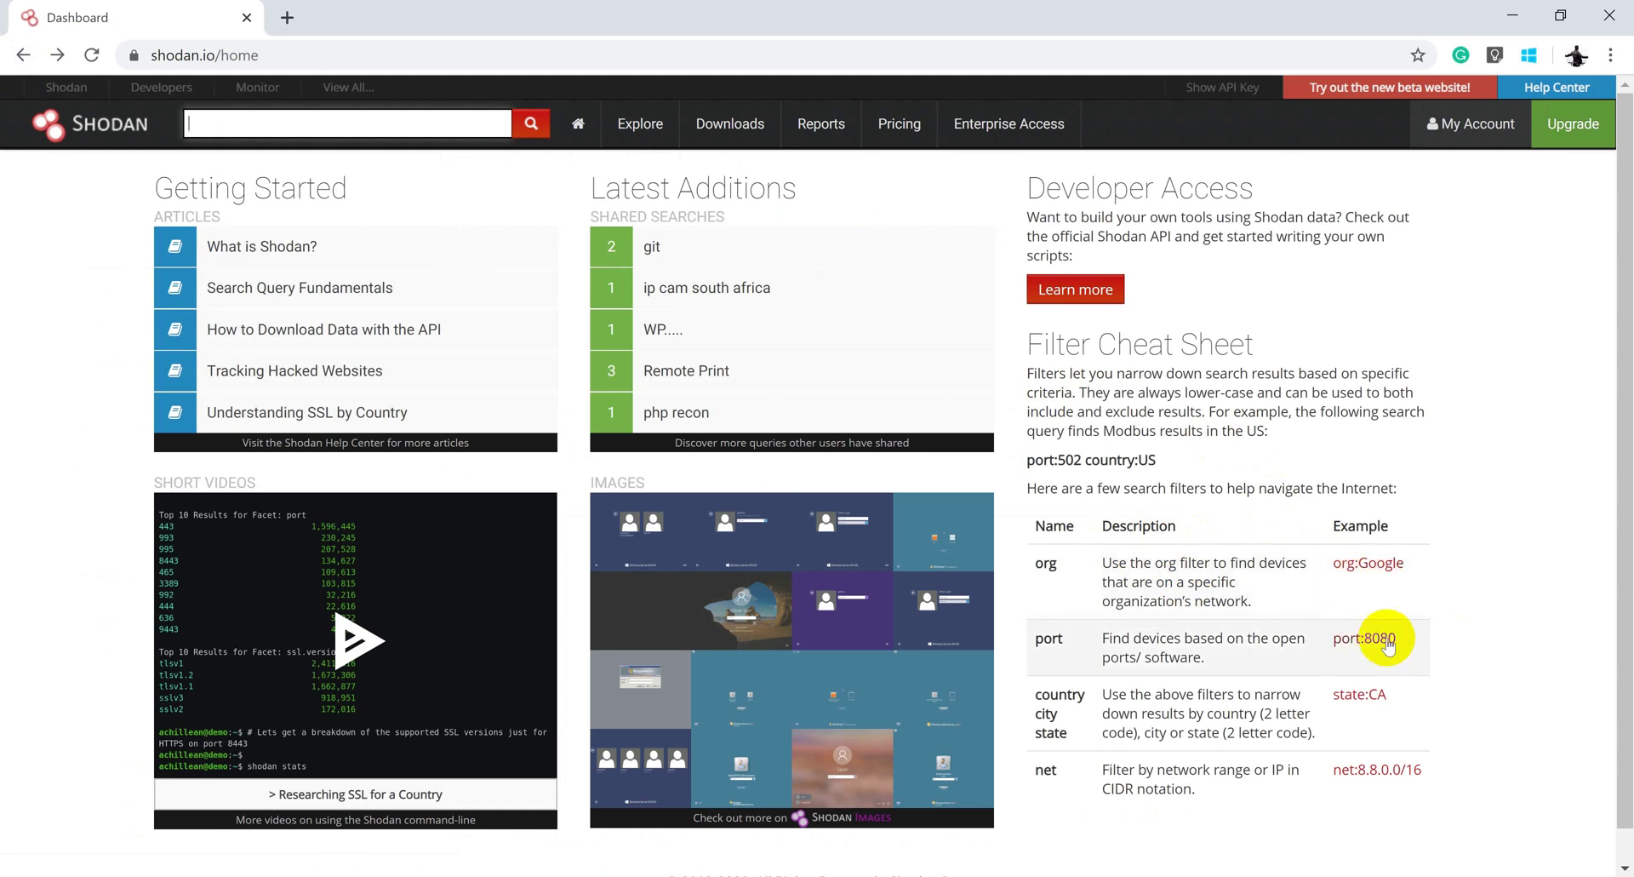
scroll(1325, 739, "down", 1)
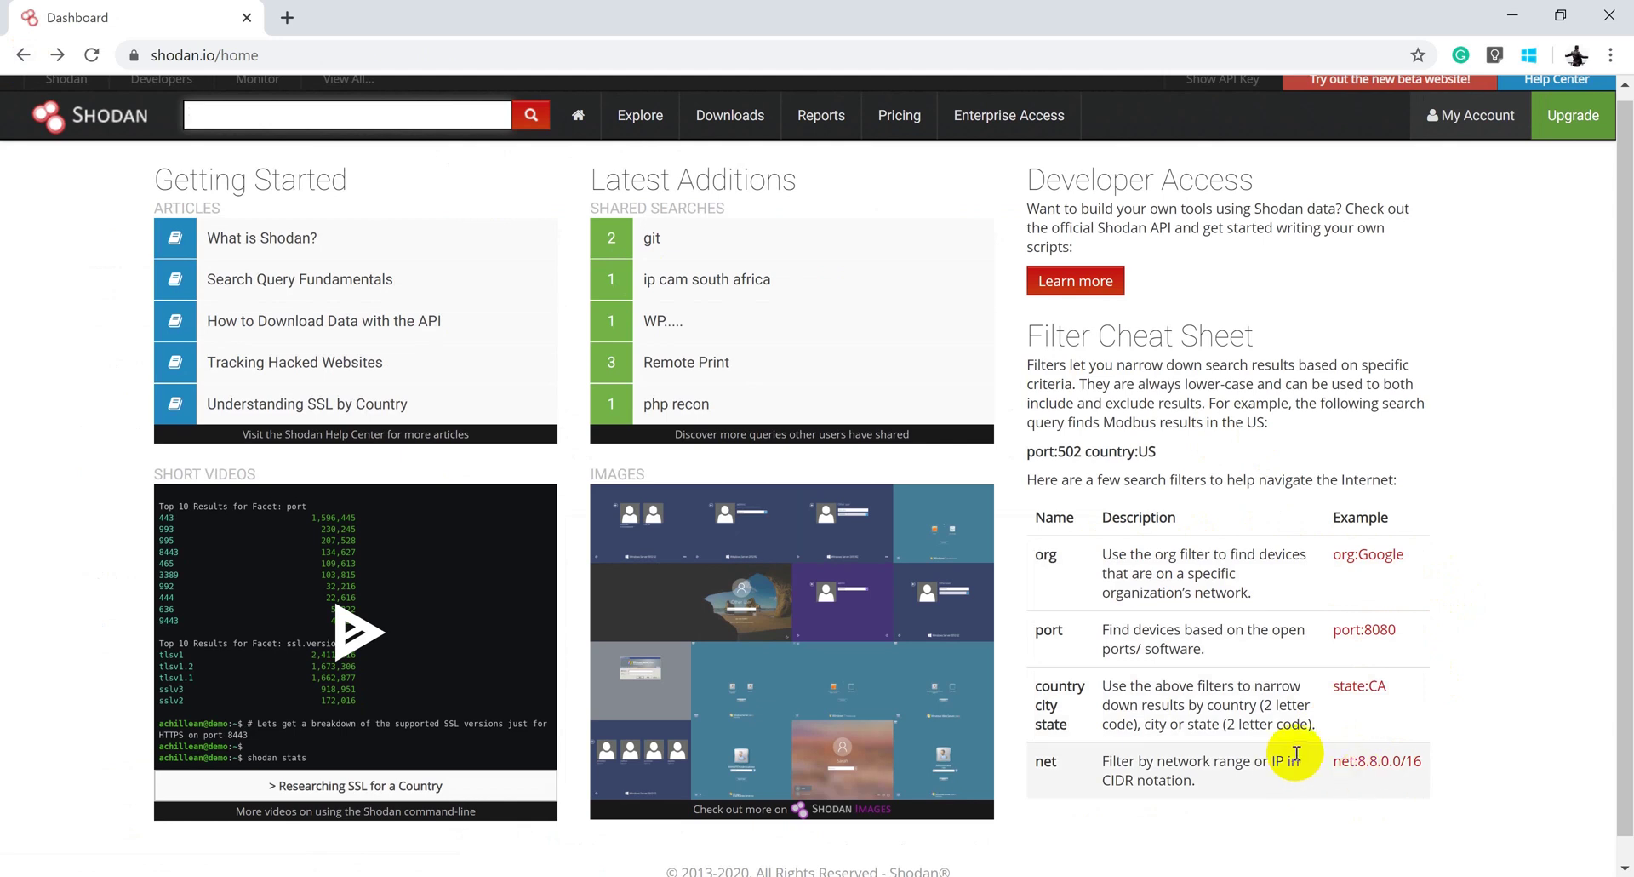
scroll(1294, 750, "down", 1)
scroll(1255, 739, "up", 1)
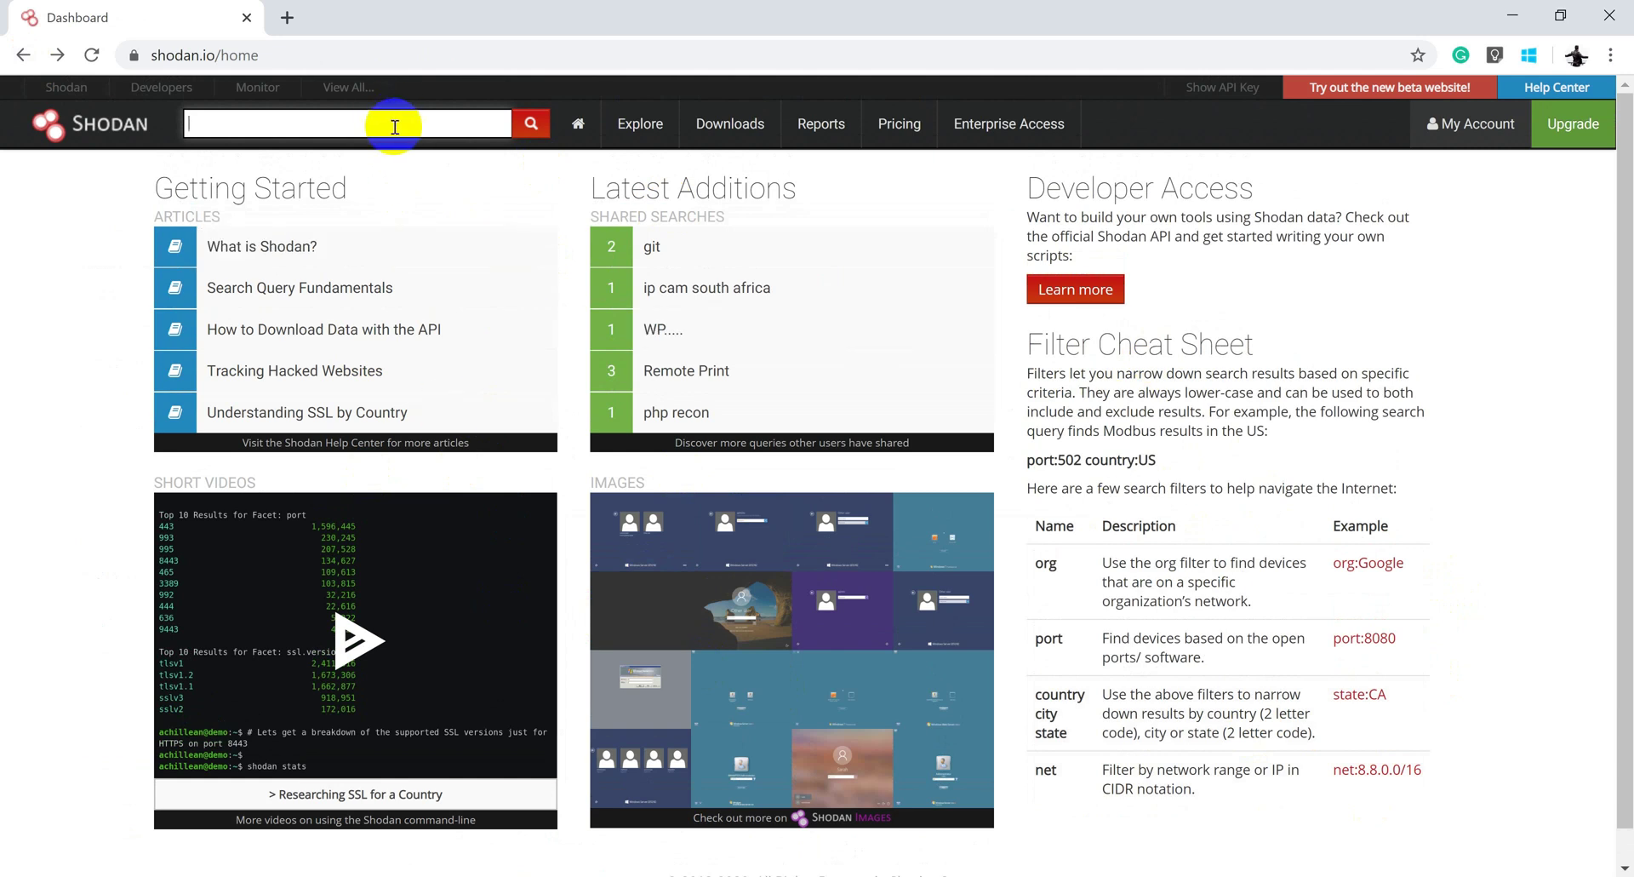
Step: Search Shodan for Philips and scroll the 1,327 results to a China-located host
type("Philips")
left_click(536, 126)
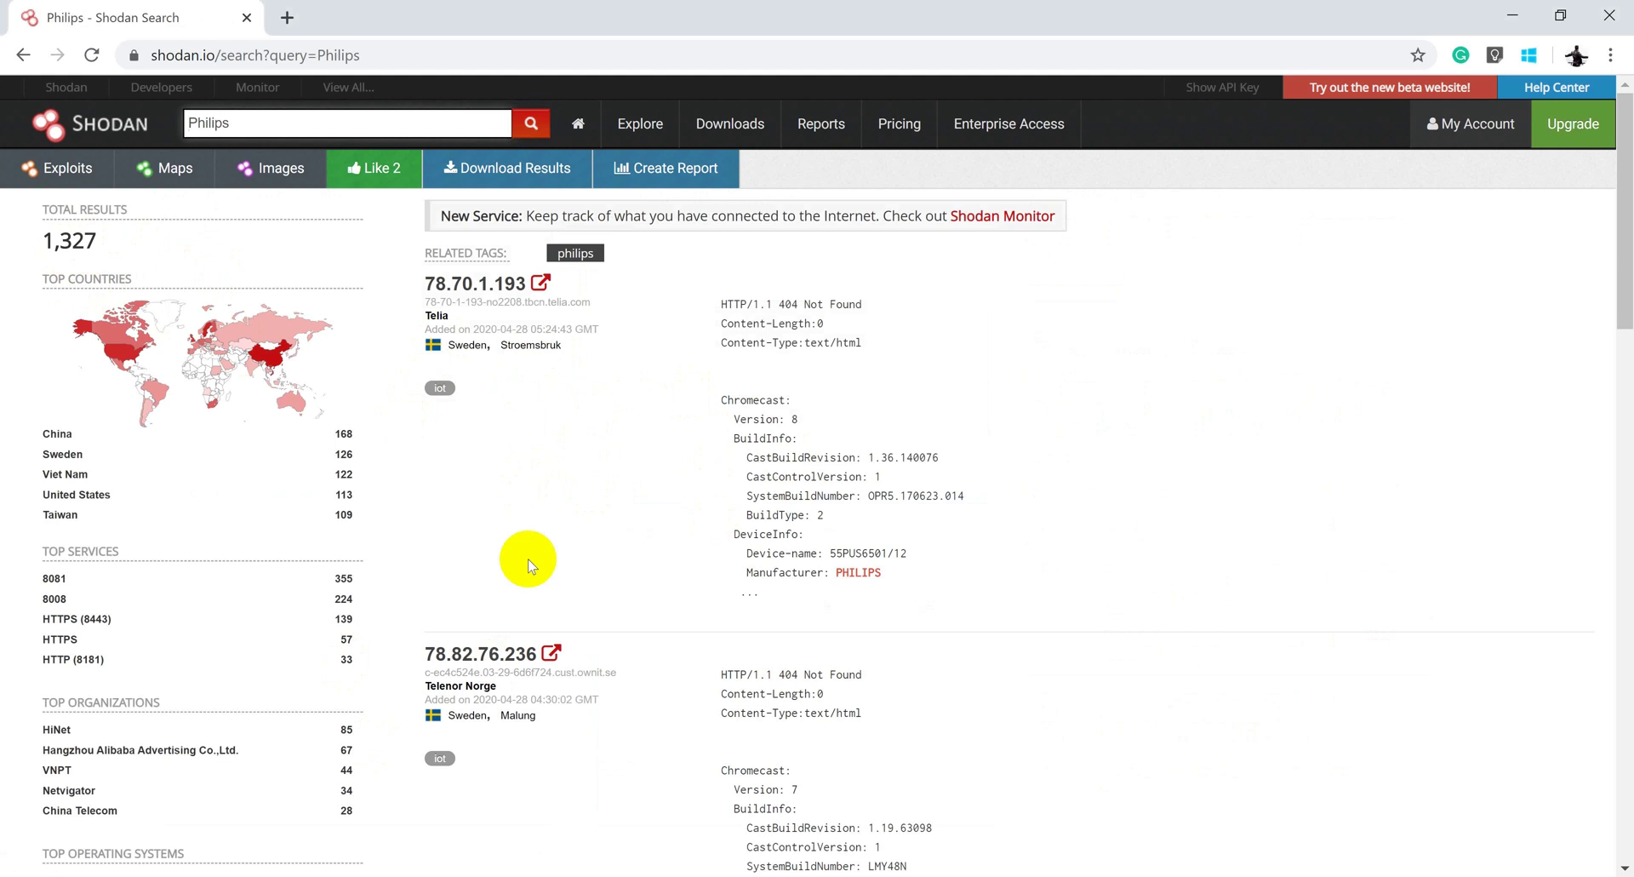
scroll(522, 559, "down", 1)
scroll(529, 566, "down", 2)
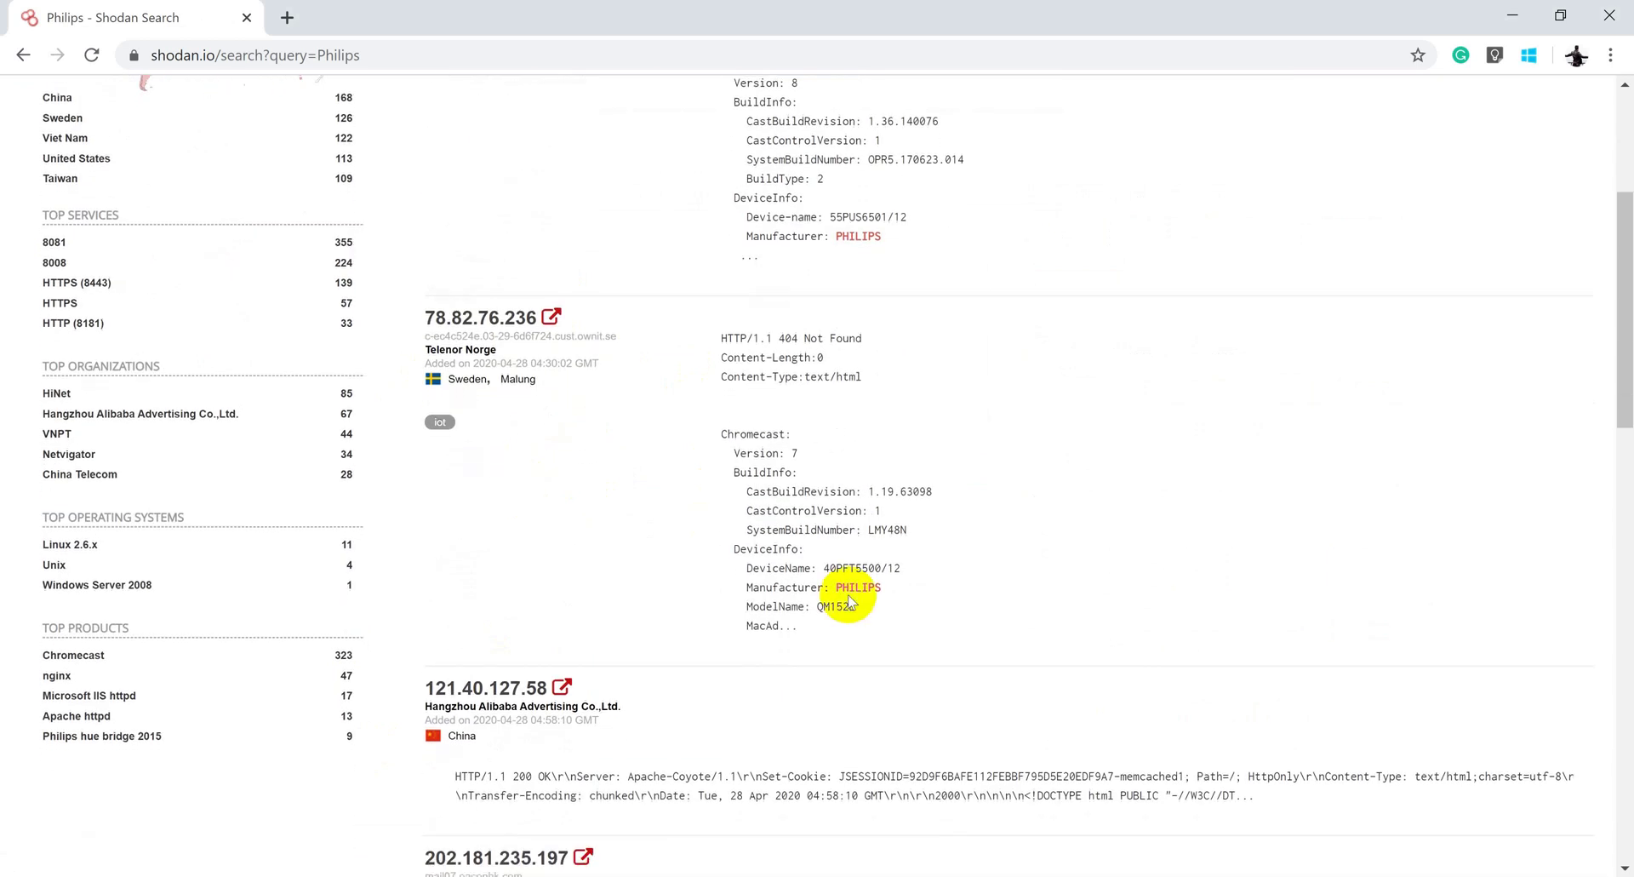
scroll(809, 594, "down", 1)
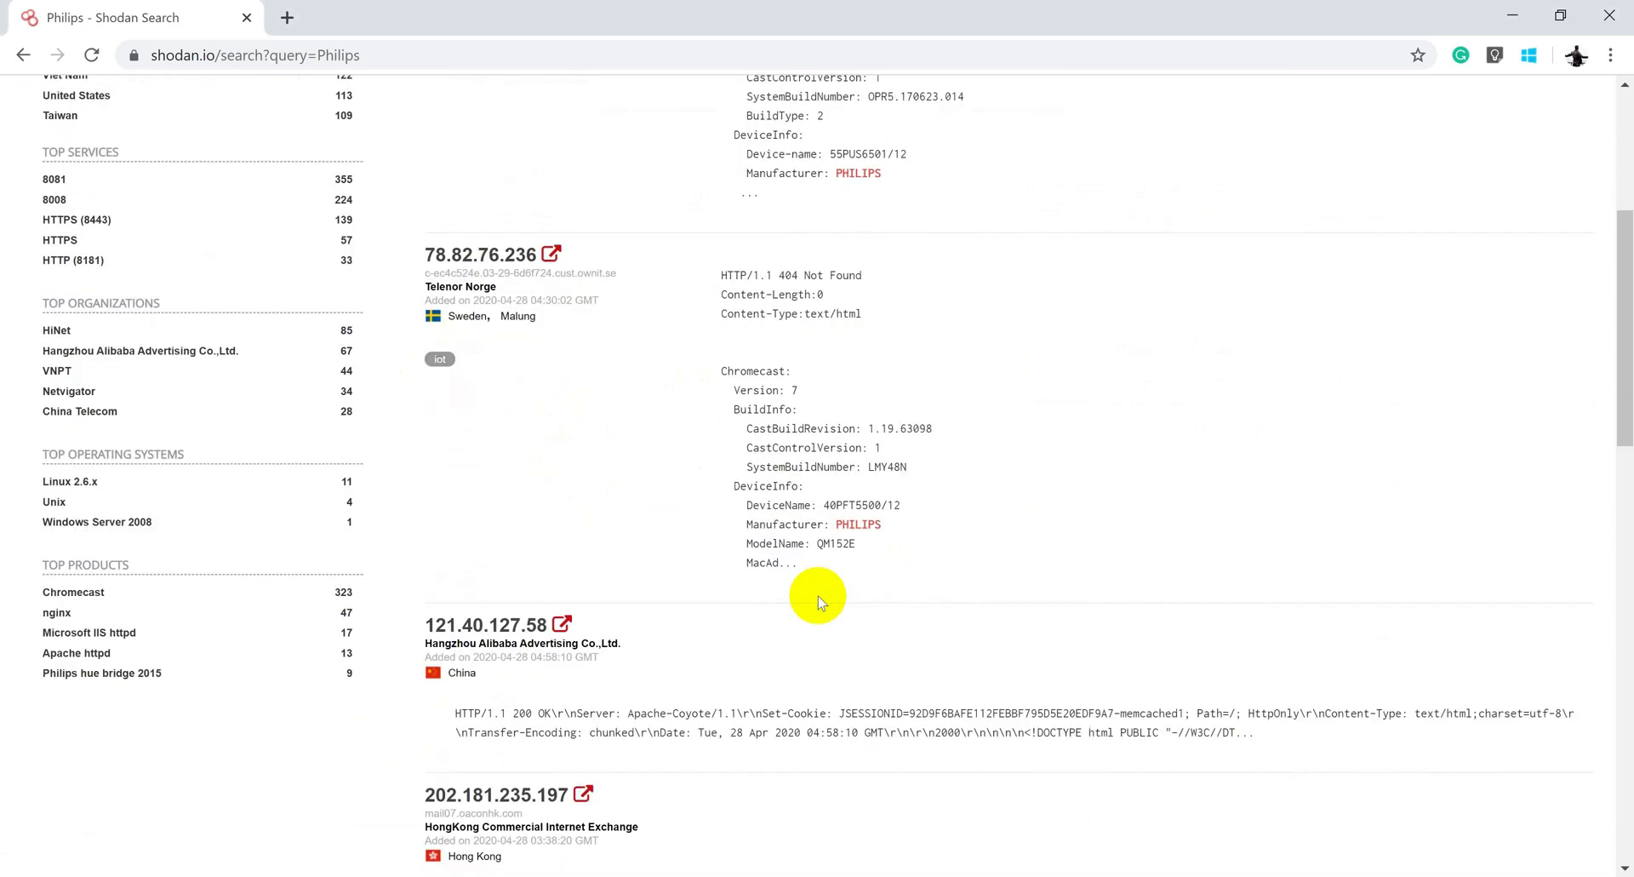
scroll(866, 534, "up", 3)
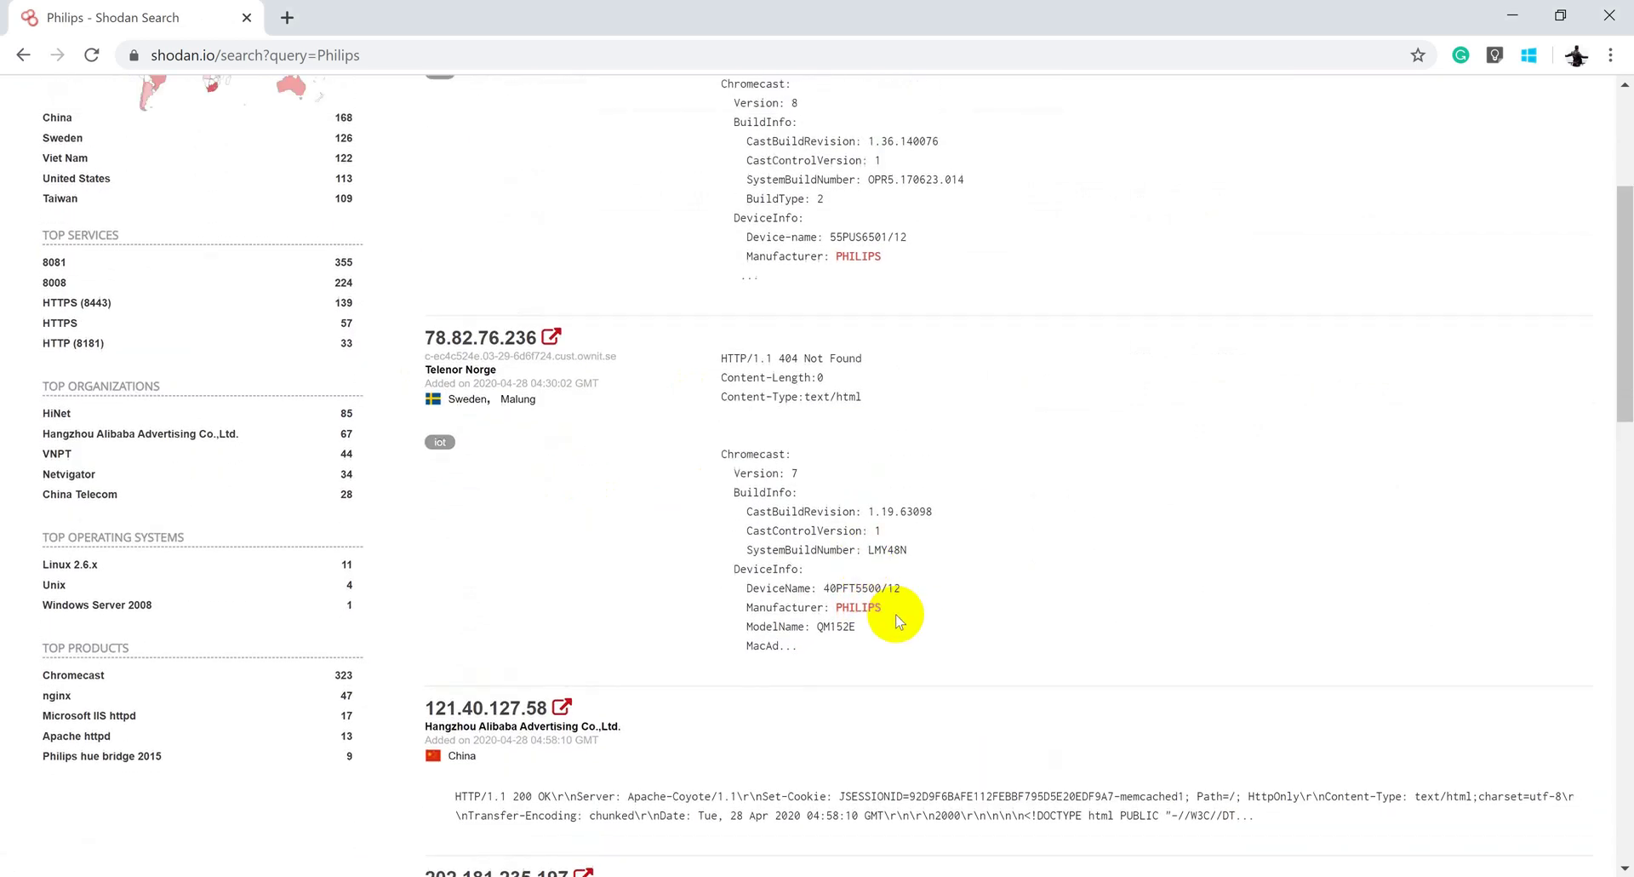
scroll(895, 620, "up", 3)
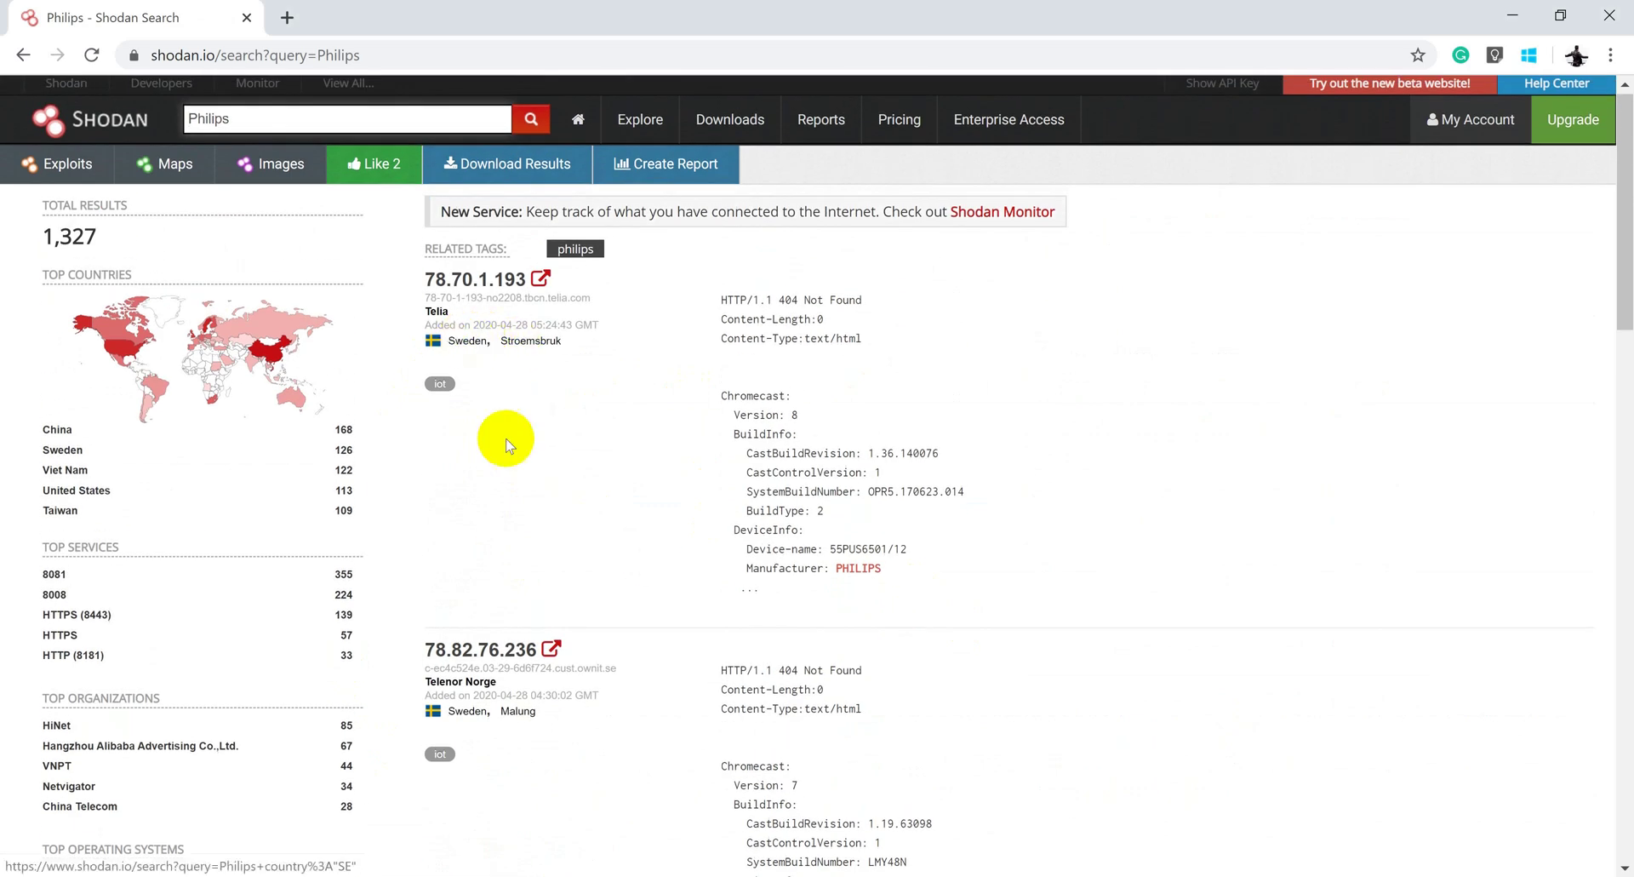
scroll(549, 544, "down", 3)
scroll(549, 545, "down", 2)
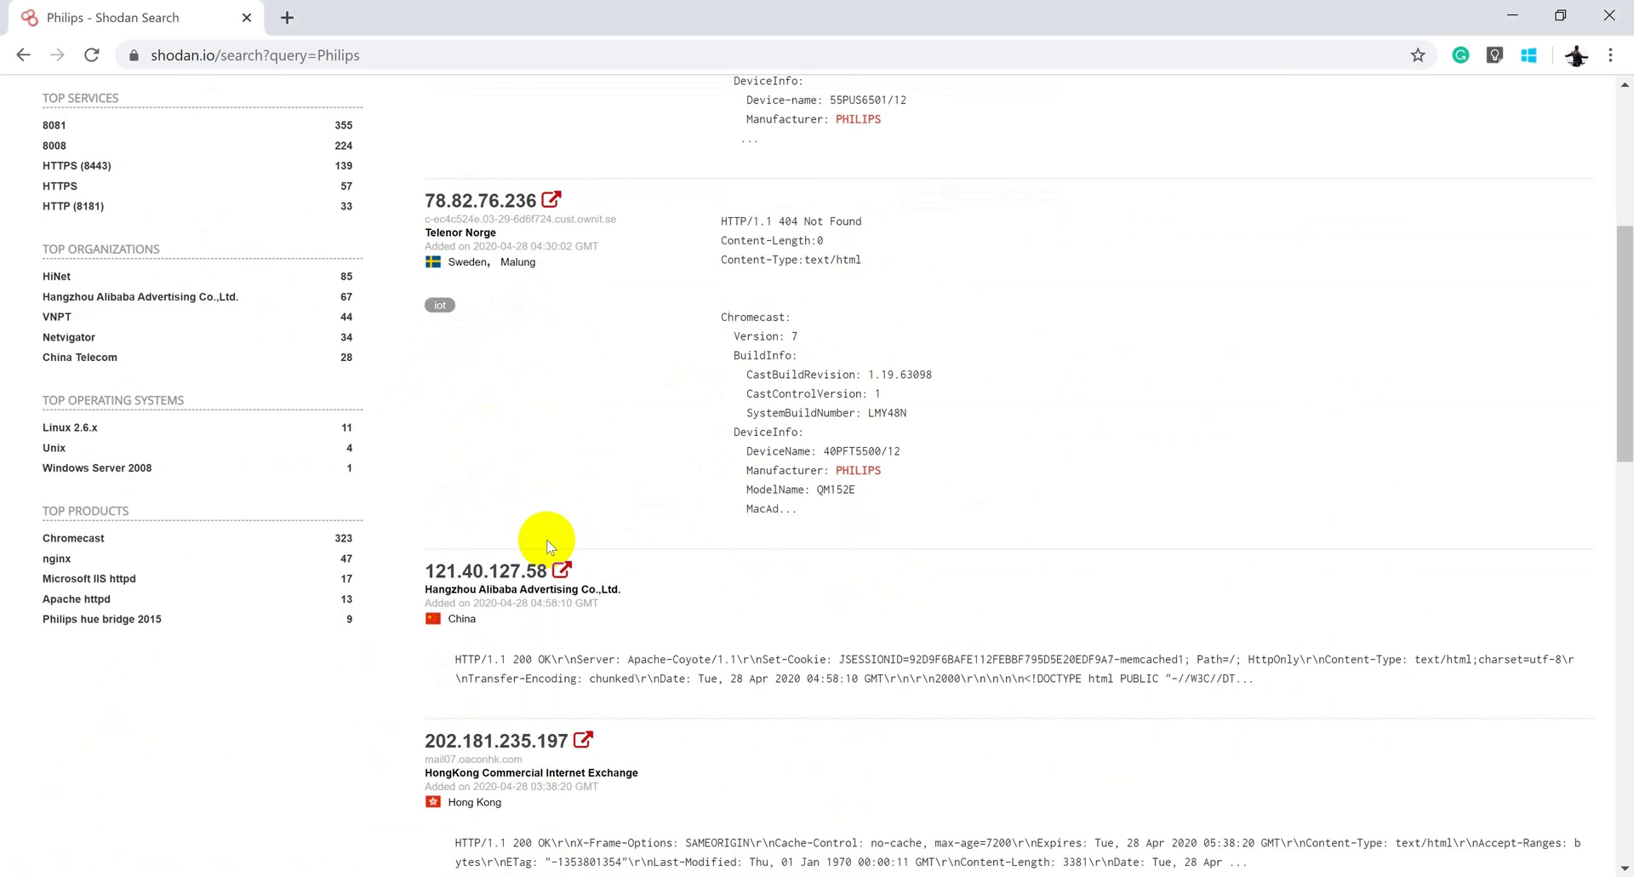
Step: Filter the Philips results to China with country:"CN", leaving 168 hosts
left_click(459, 620)
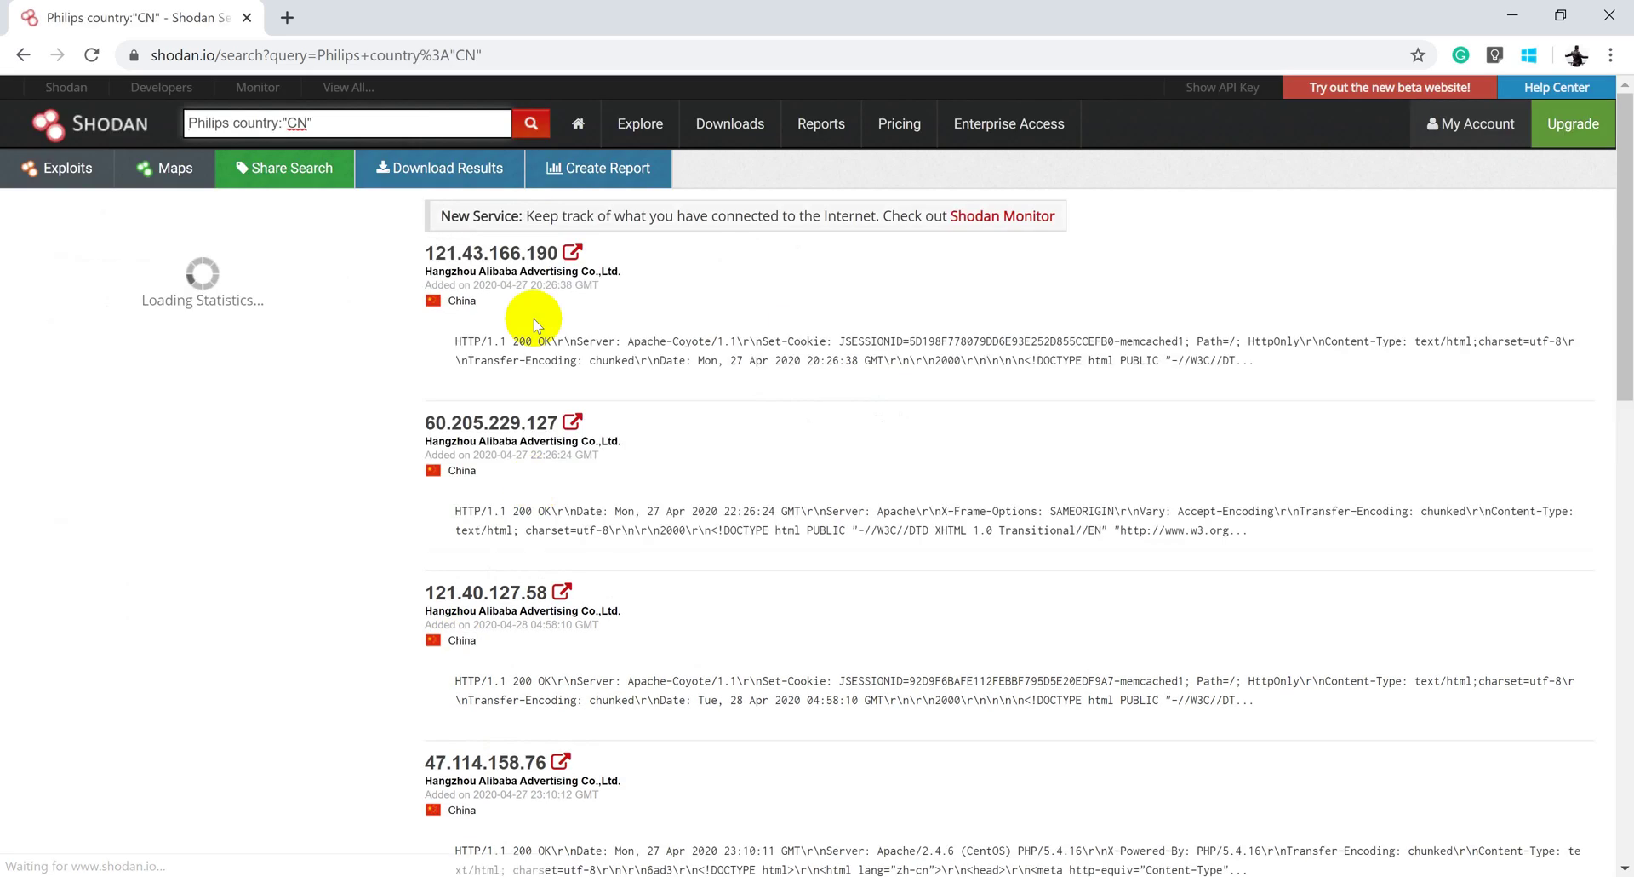
double_click(290, 125)
left_click(324, 128)
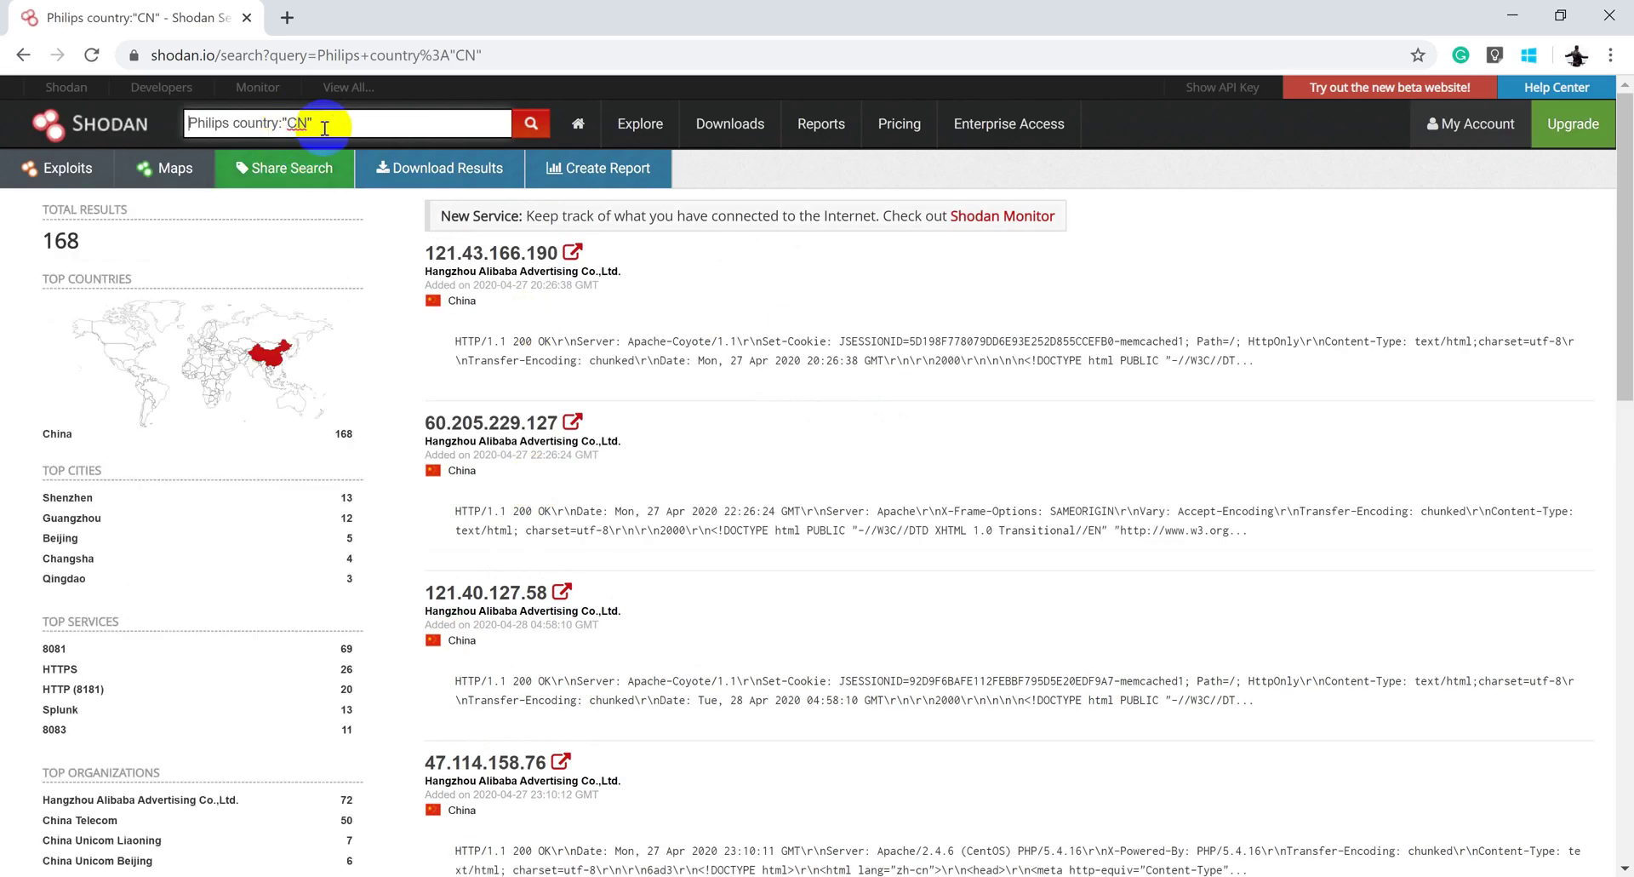
mouse_move(272, 355)
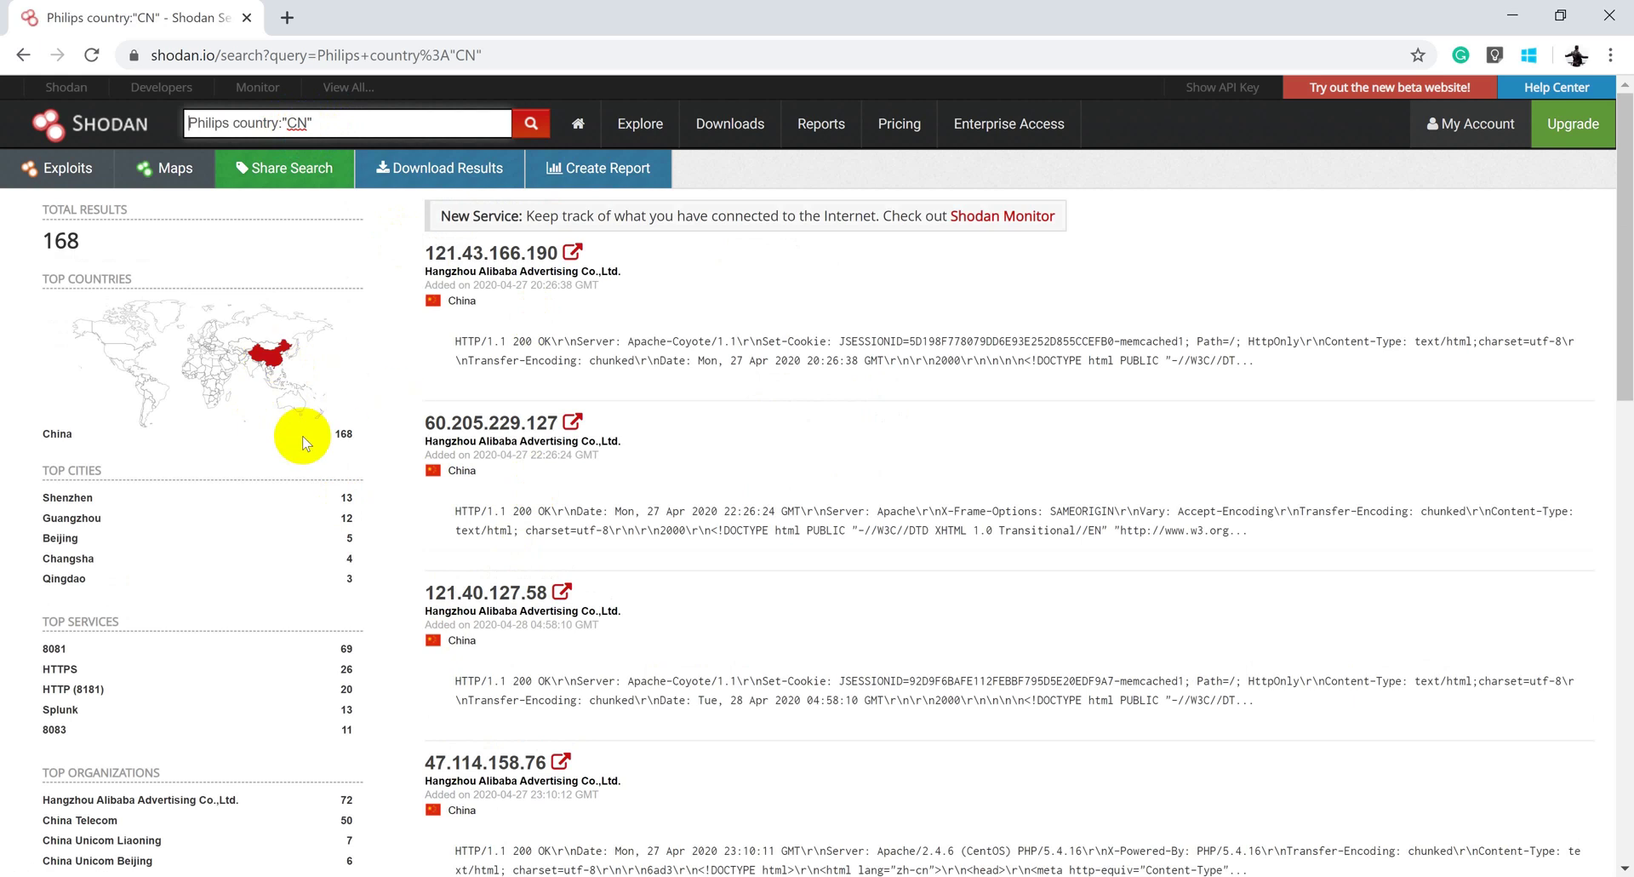
Step: Review the China results, reveal the API key, and return to the unfiltered Philips results
scroll(255, 613, "down", 1)
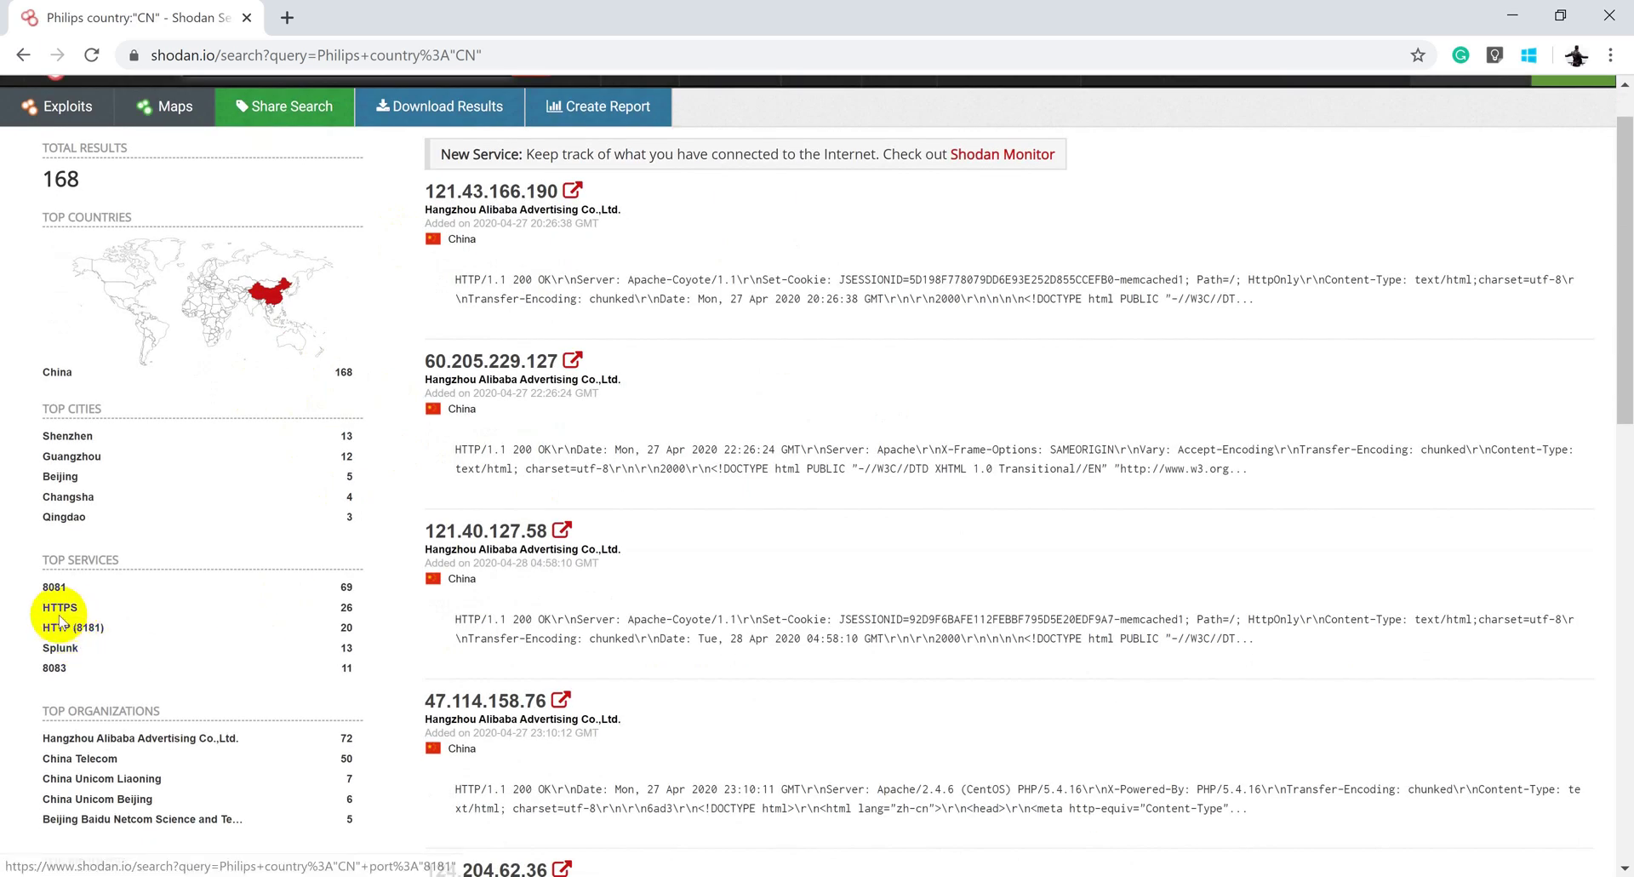
scroll(90, 685, "down", 1)
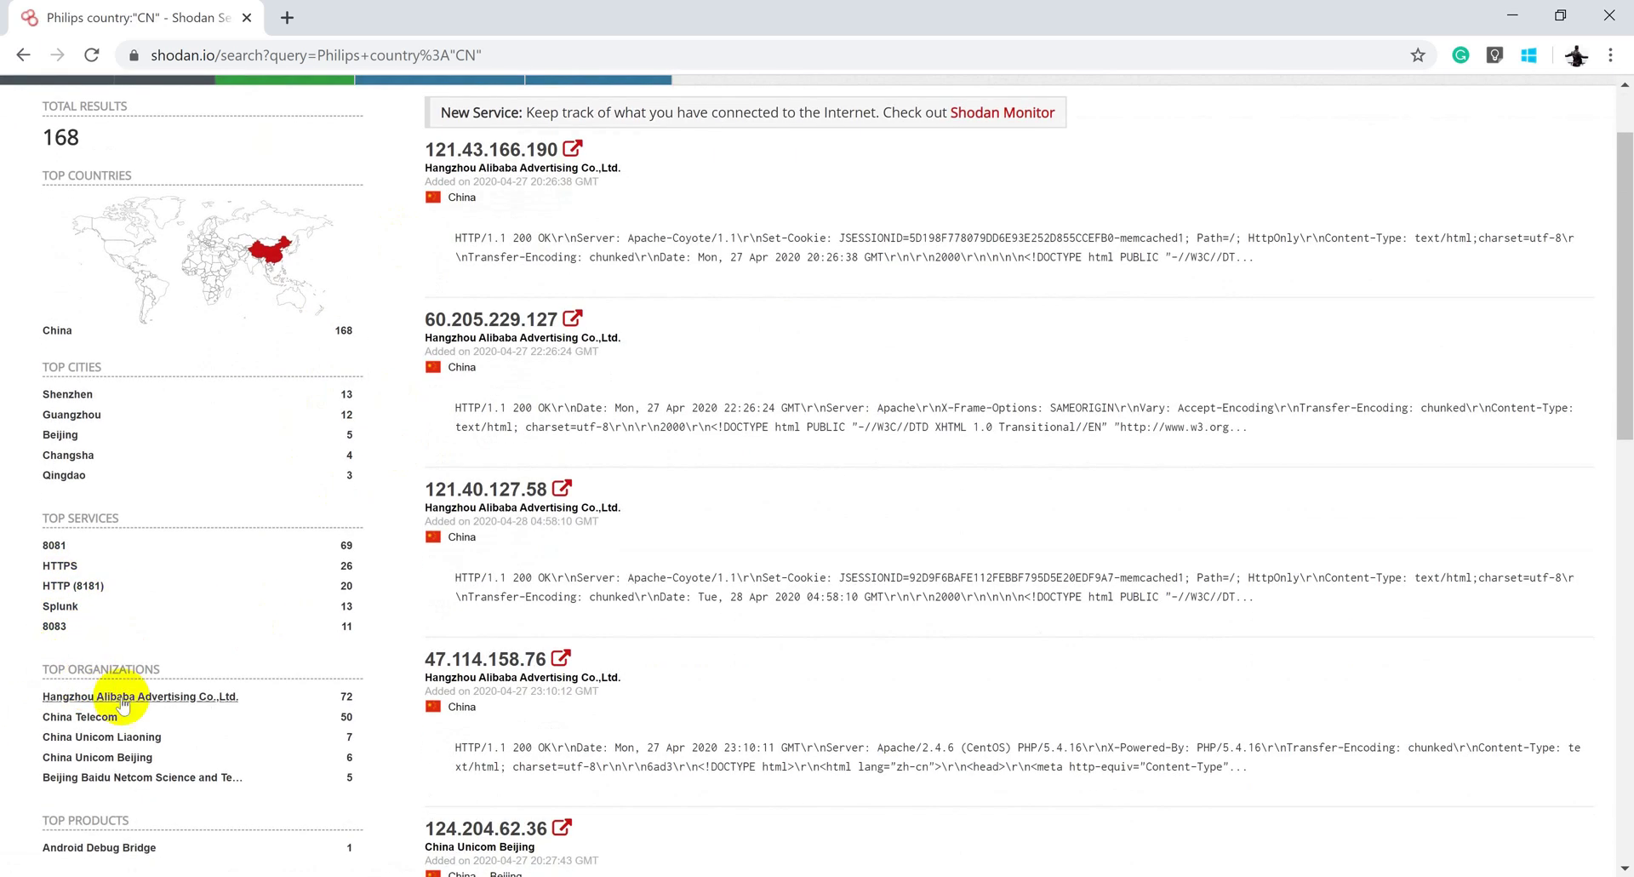
scroll(128, 685, "down", 1)
scroll(126, 587, "up", 3)
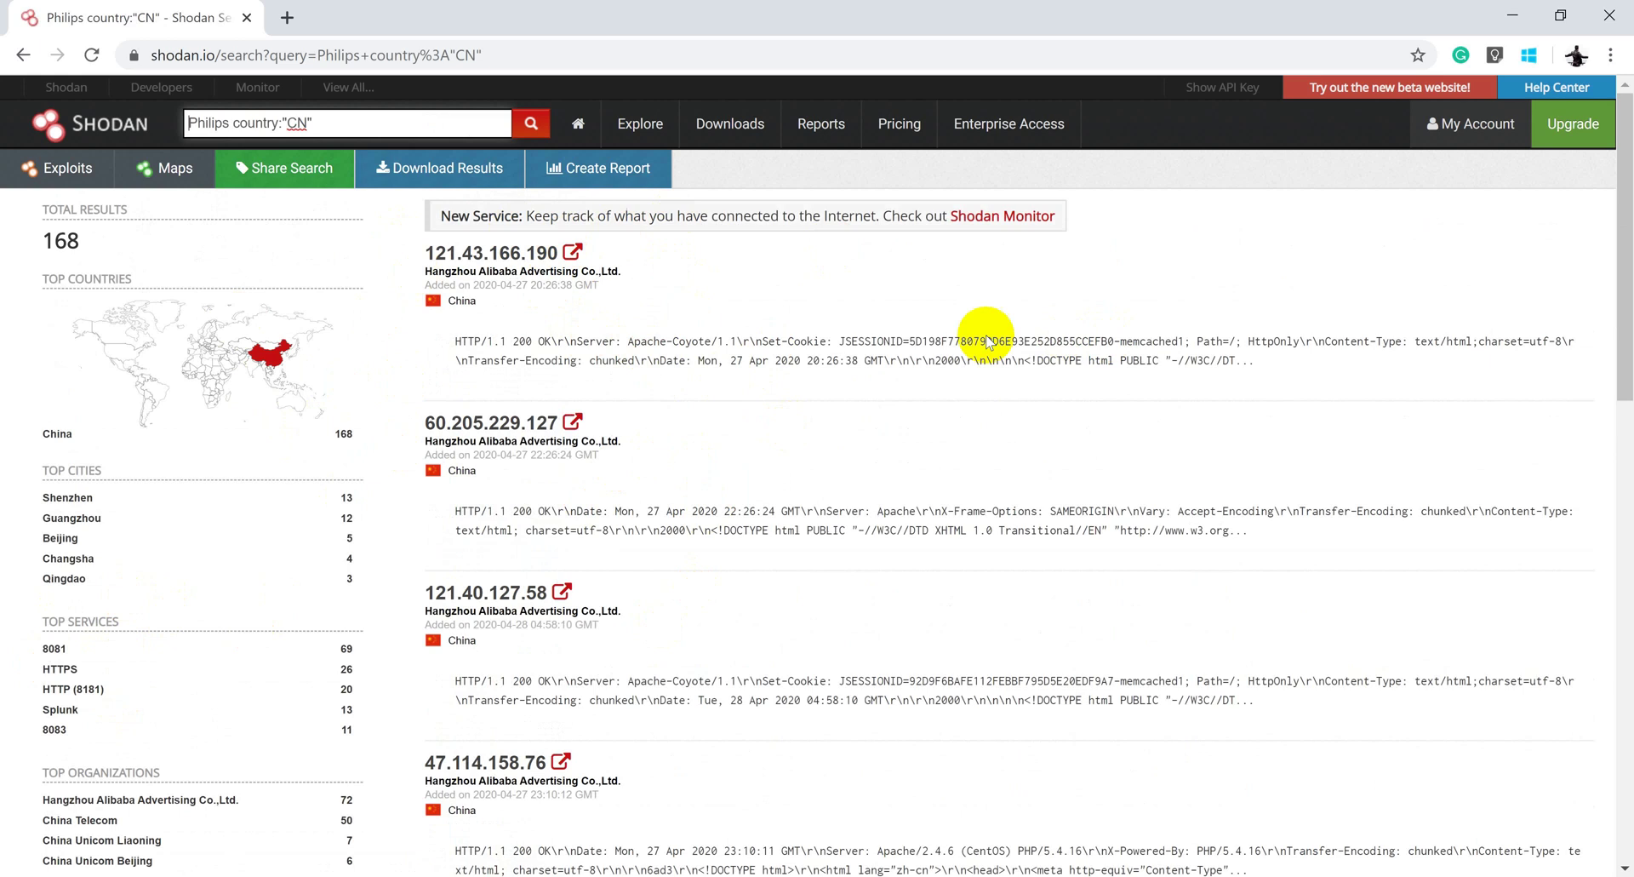
left_click(1231, 92)
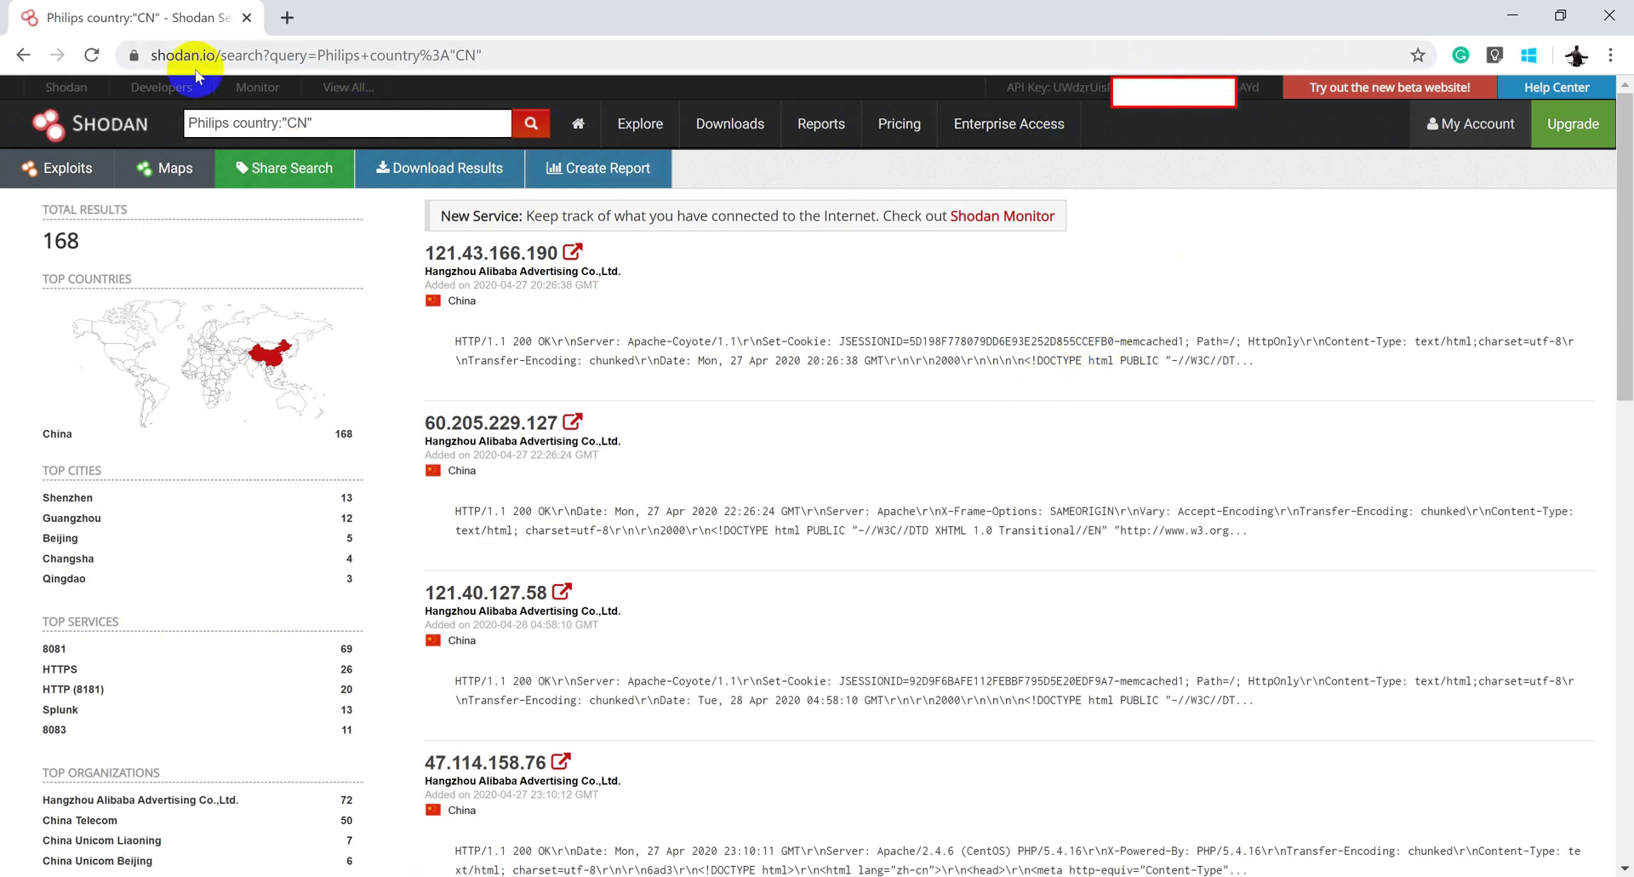
left_click(23, 56)
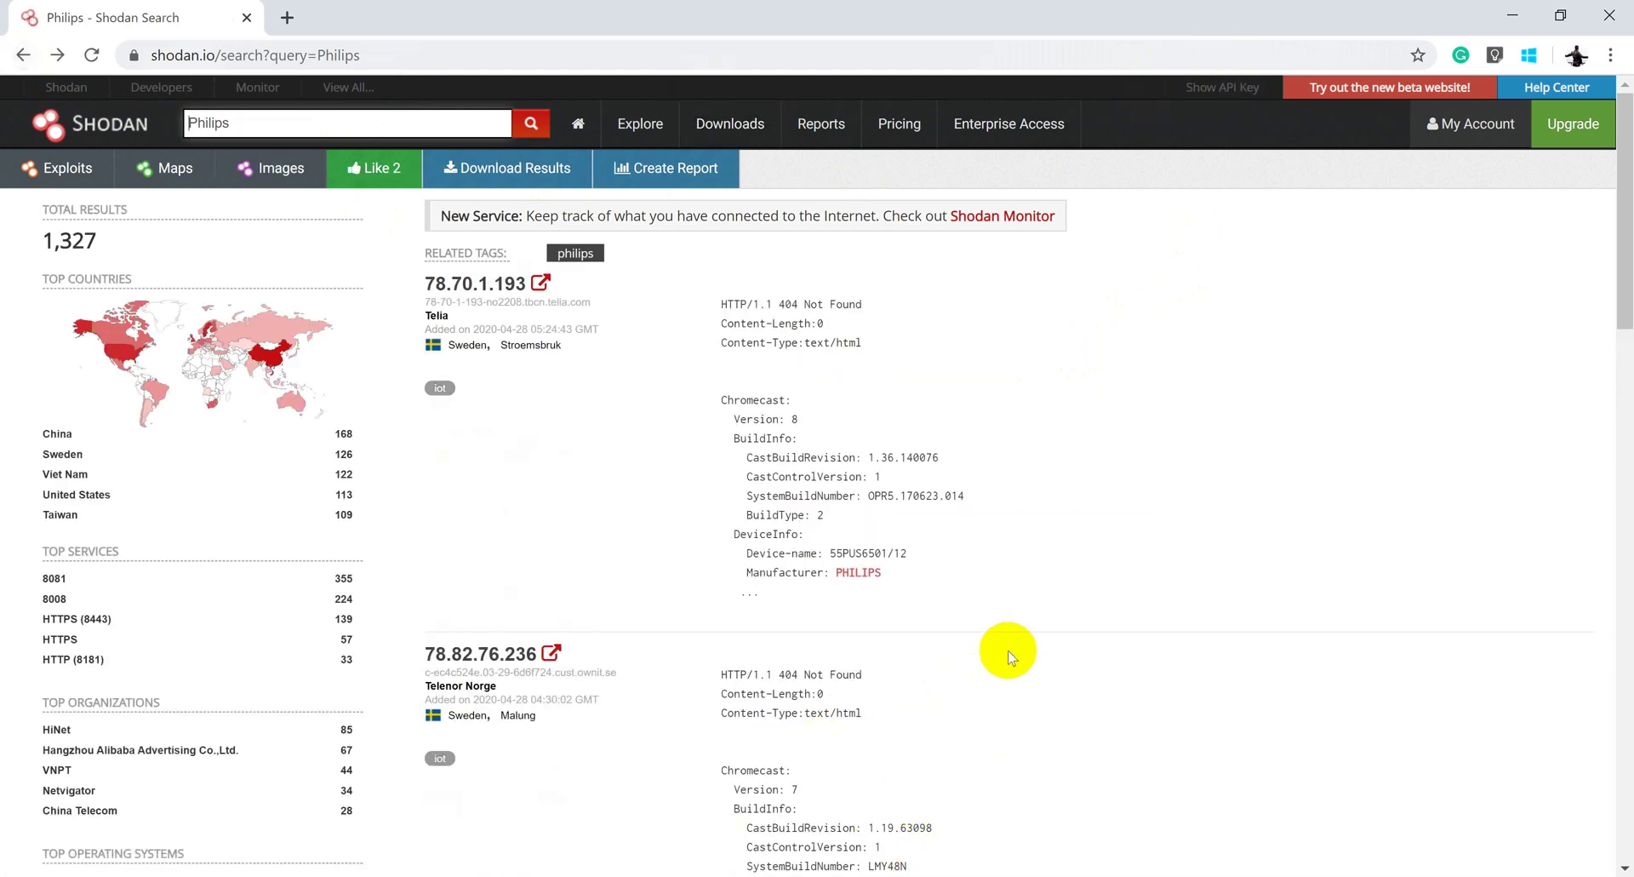
Step: Bring PowerPoint back and go to slide 4, Shodan in Metasploit
left_click(834, 864)
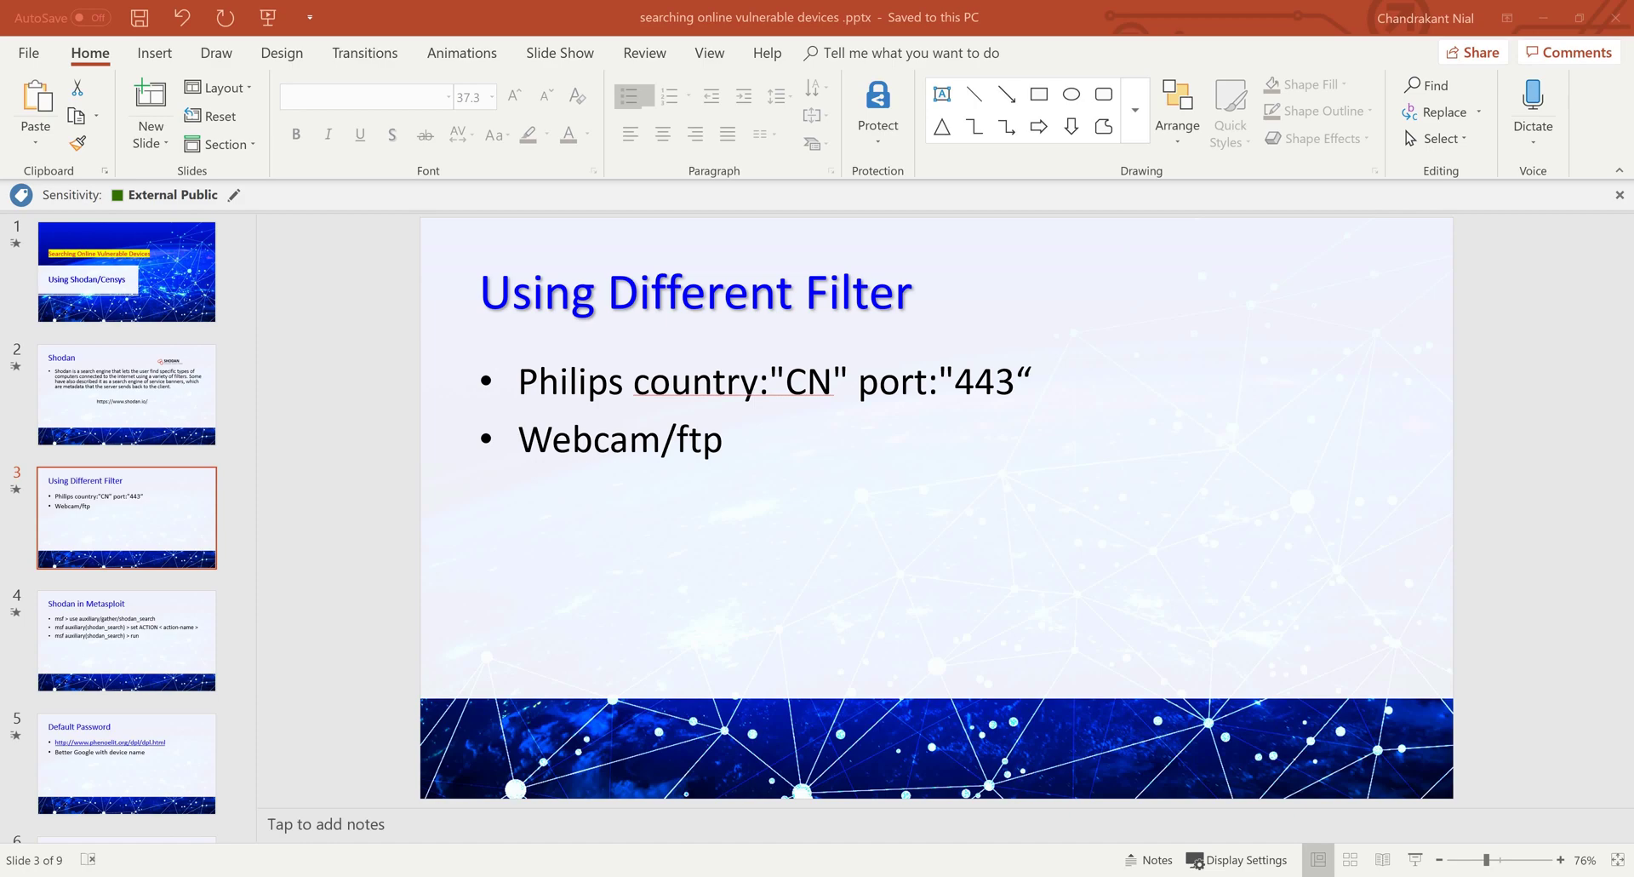
left_click(809, 423)
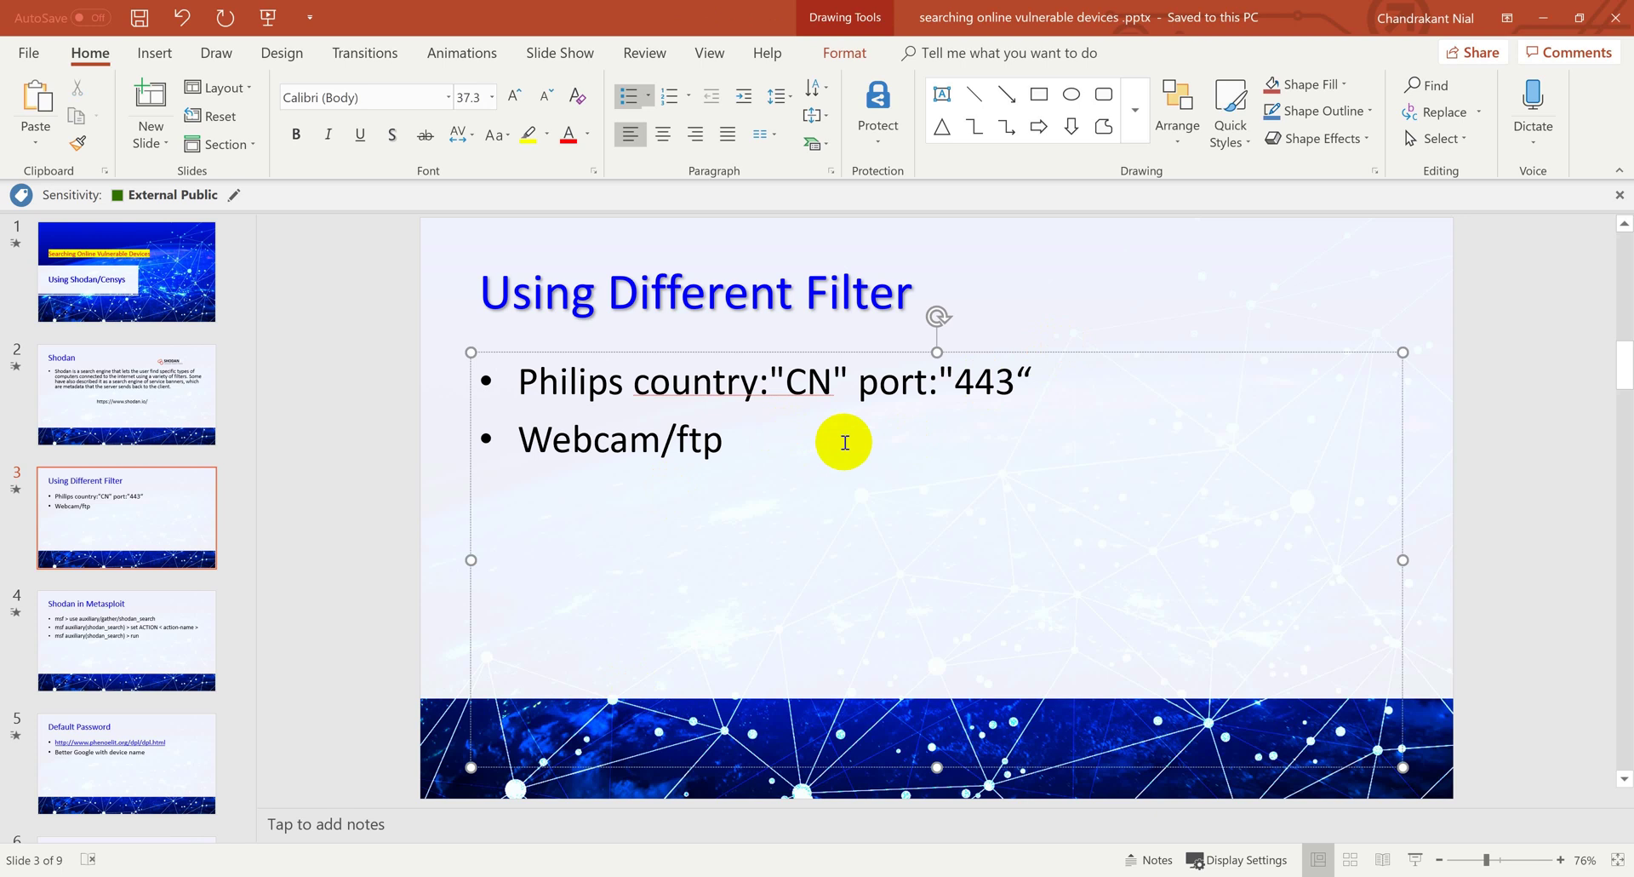
left_click(183, 620)
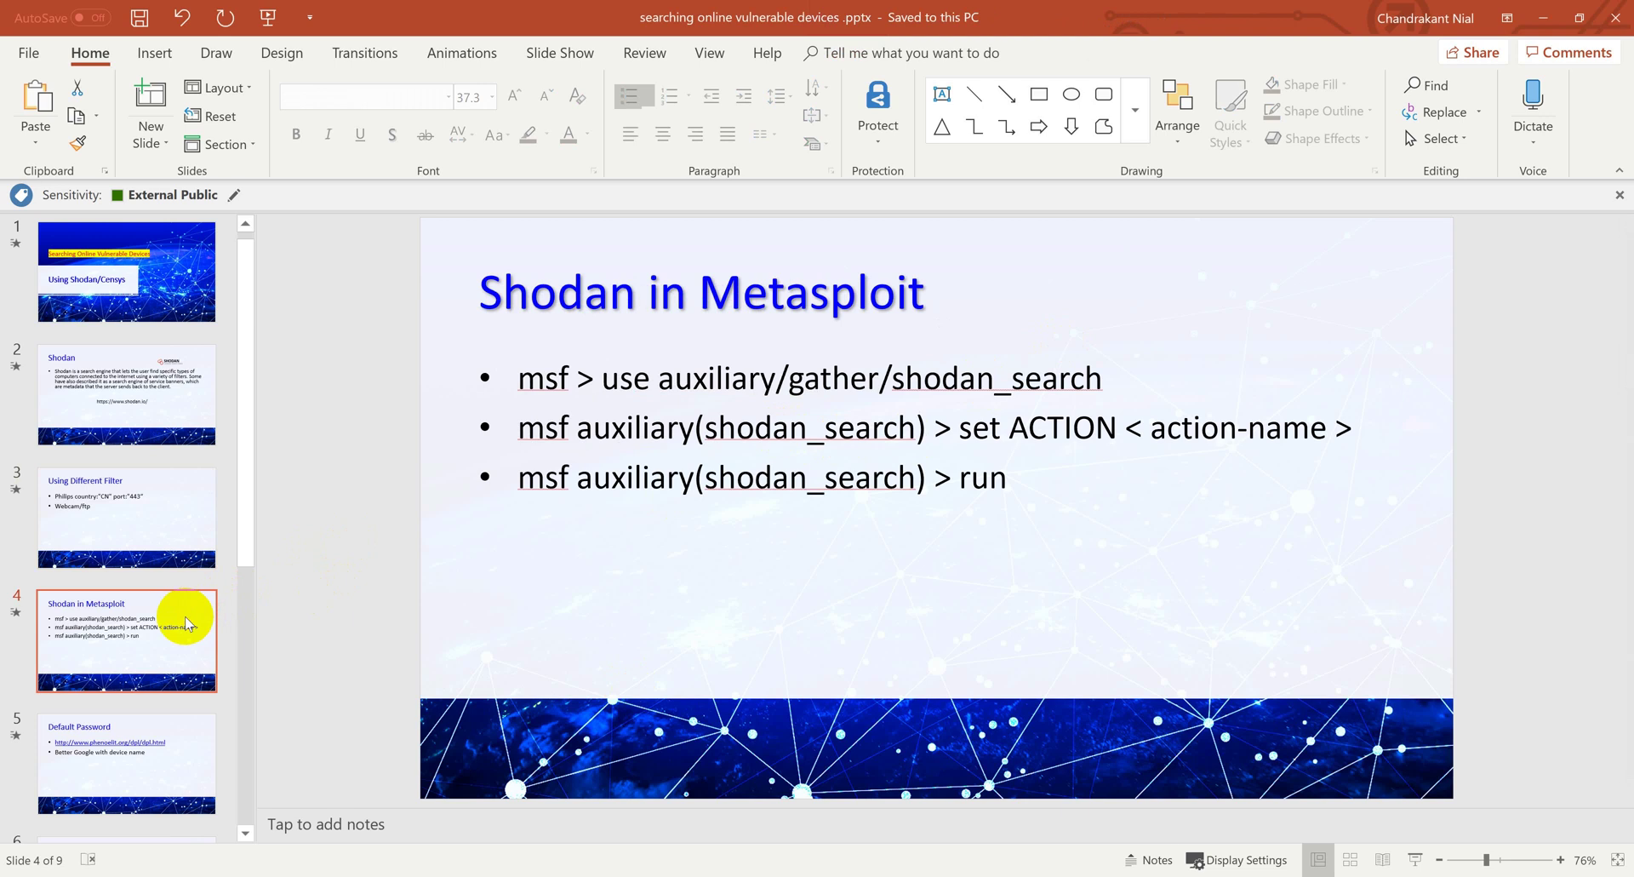
Step: In the Kali terminal, exit the old Metasploit session and type msfconsole
left_click(698, 549)
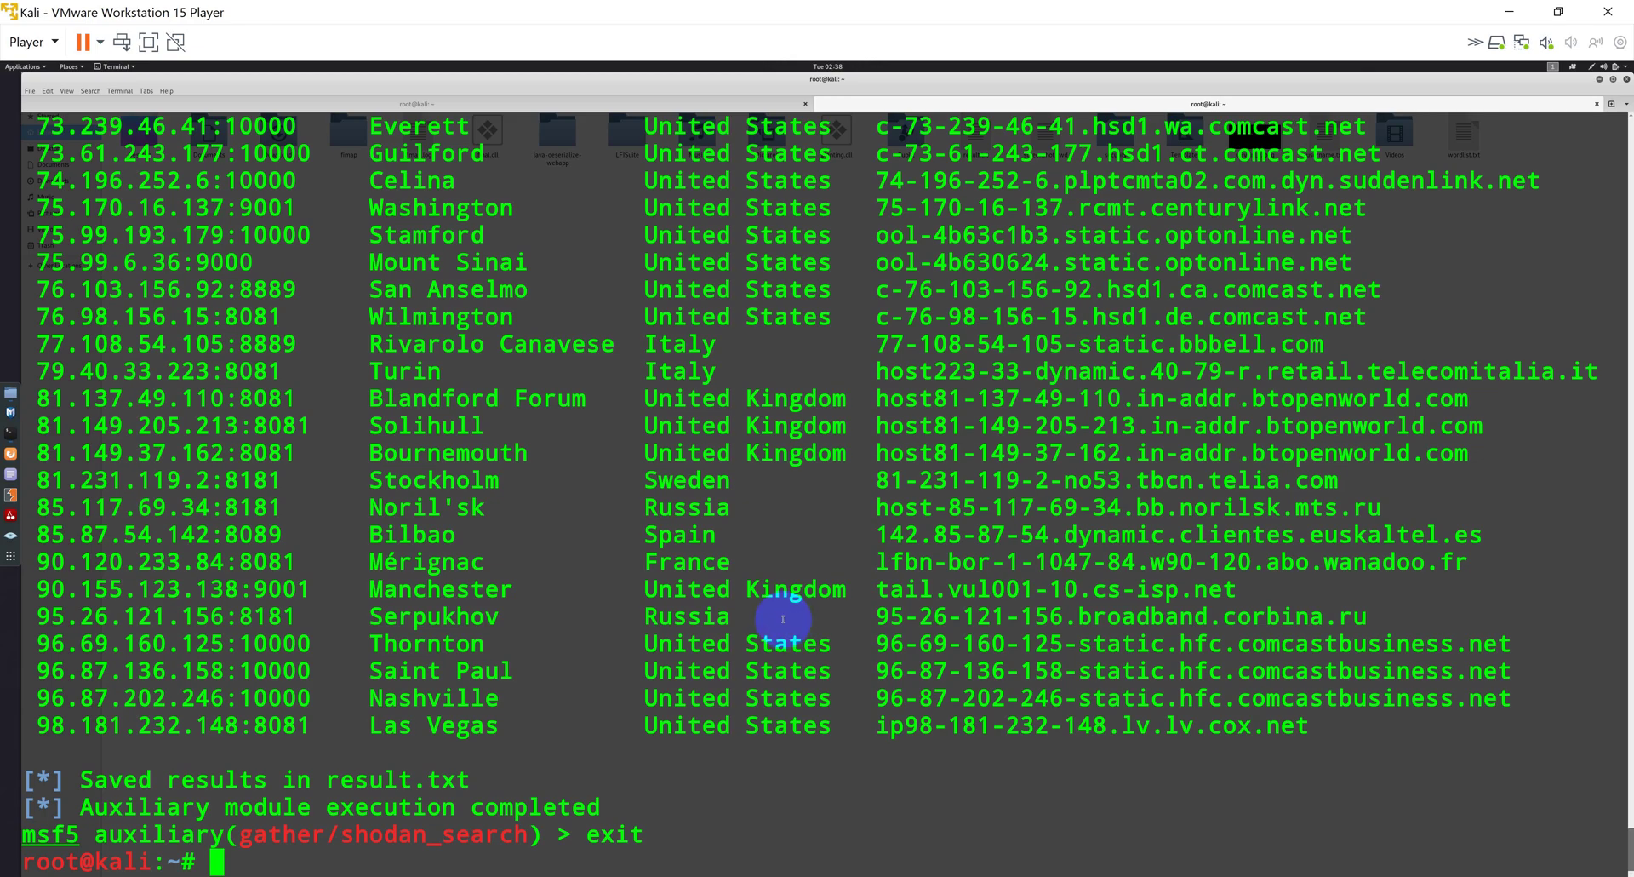
type("exit")
key("Return")
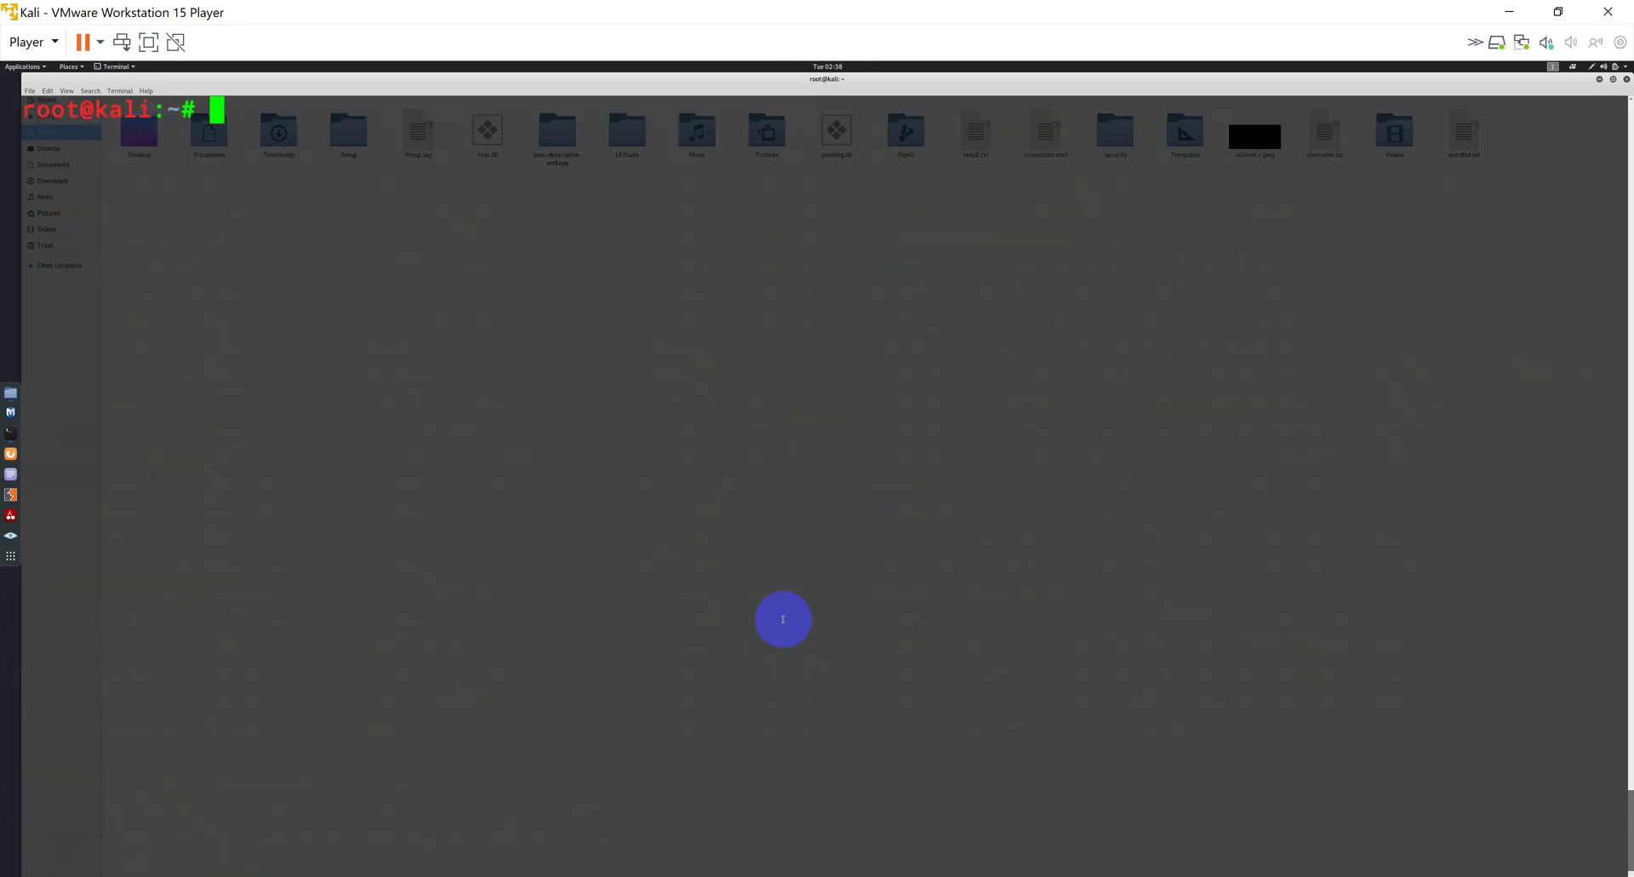
type("msfconsole")
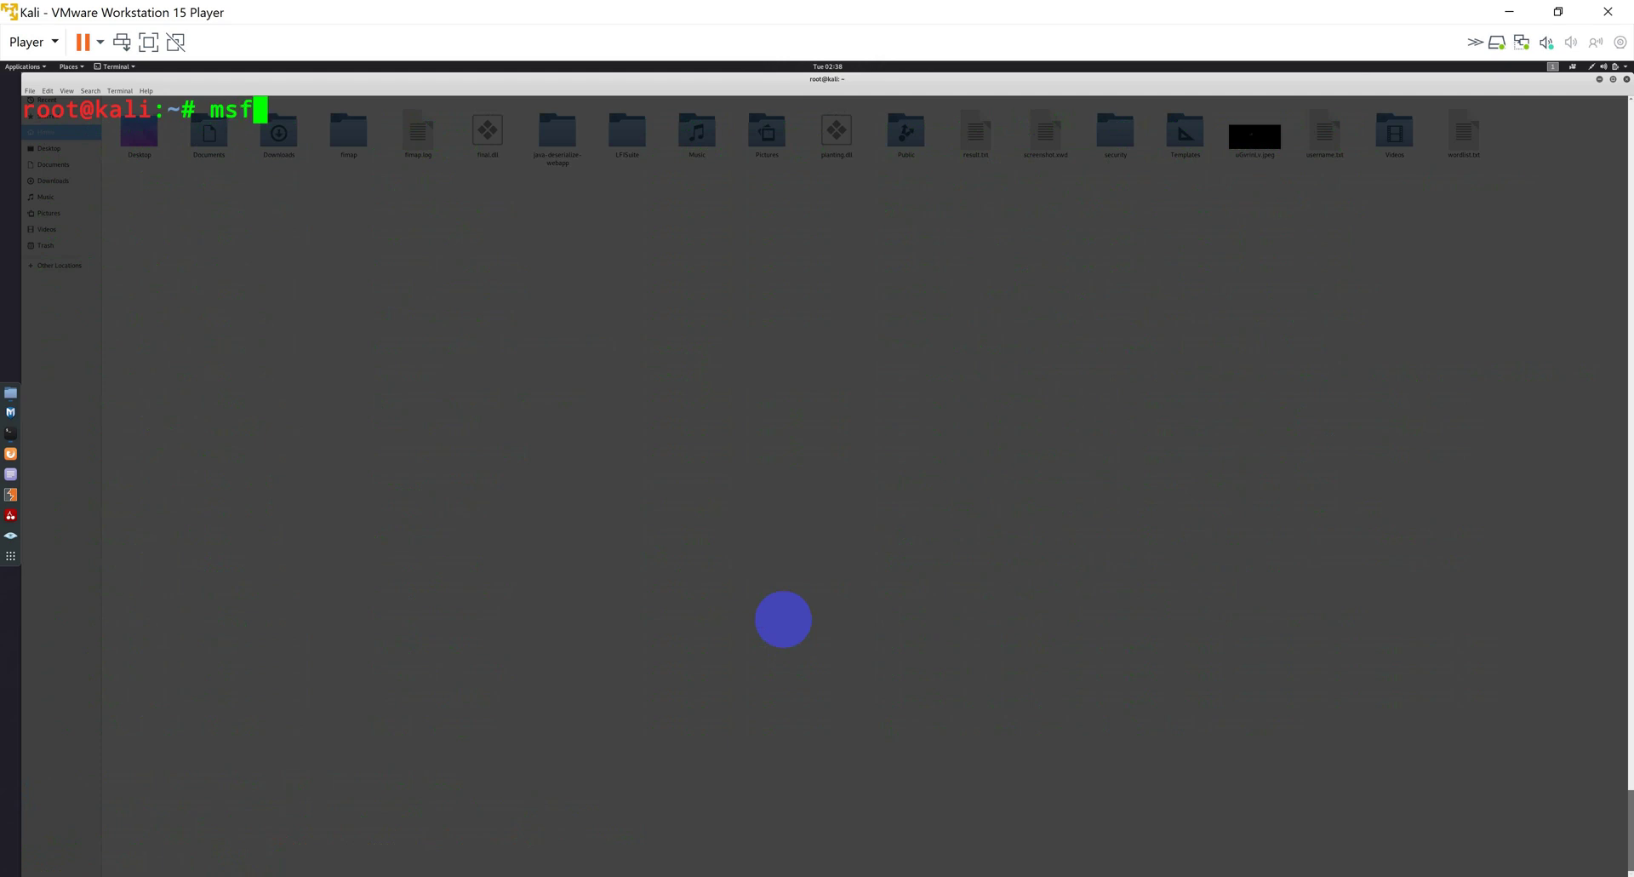
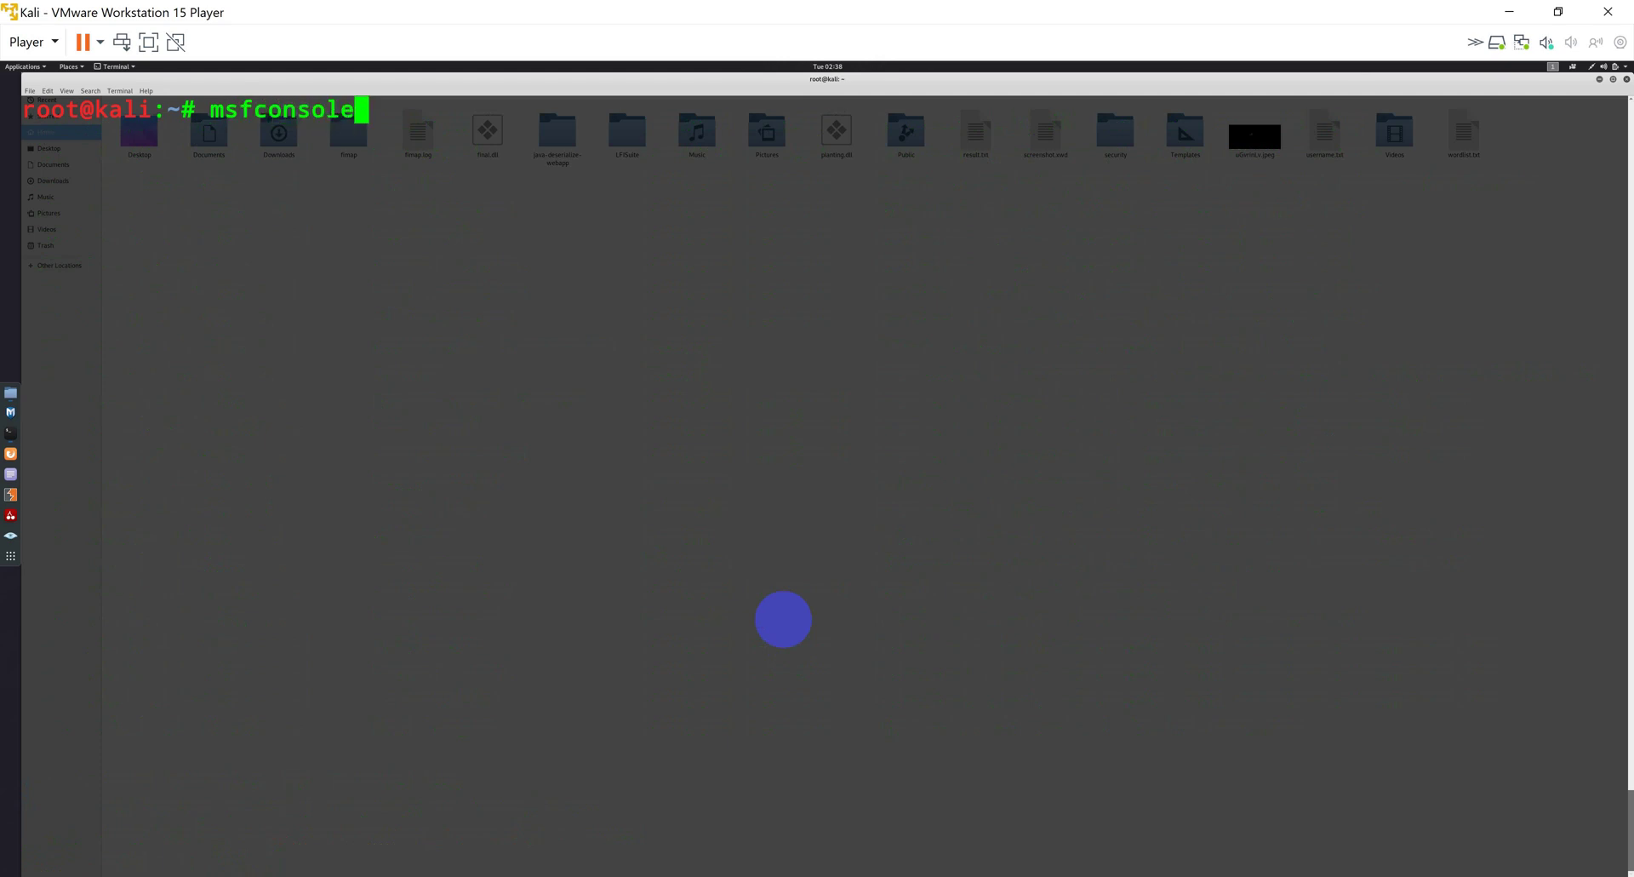
Step: Start msfconsole from the Kali terminal to bring up the v5.0.85-dev banner
key("Return")
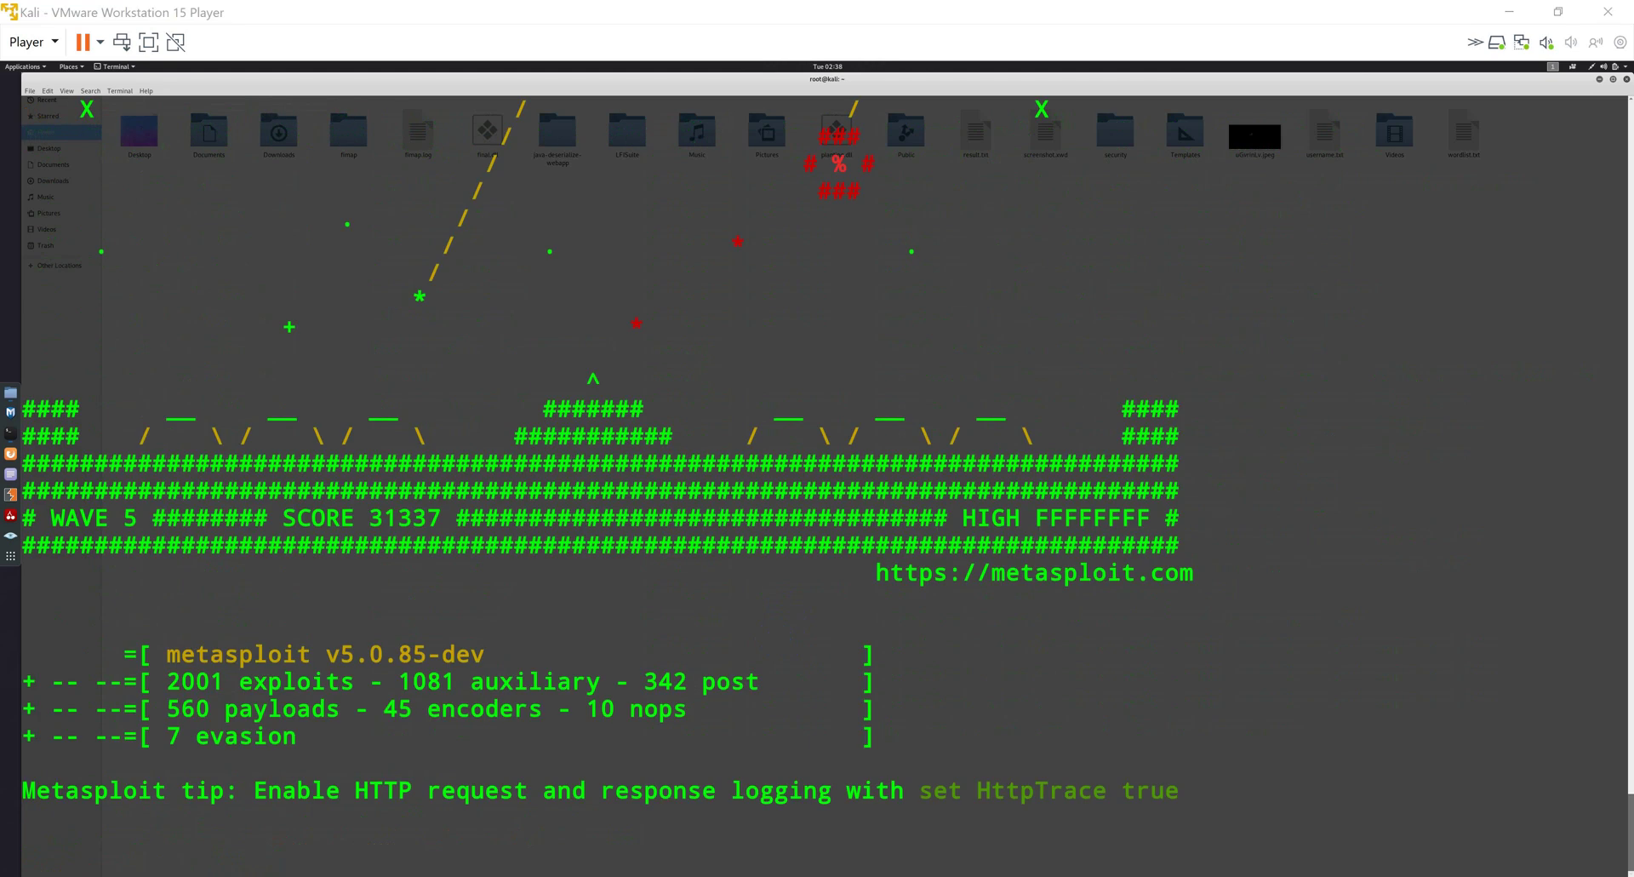
Step: Search Metasploit modules for 'shodan'
type("sear")
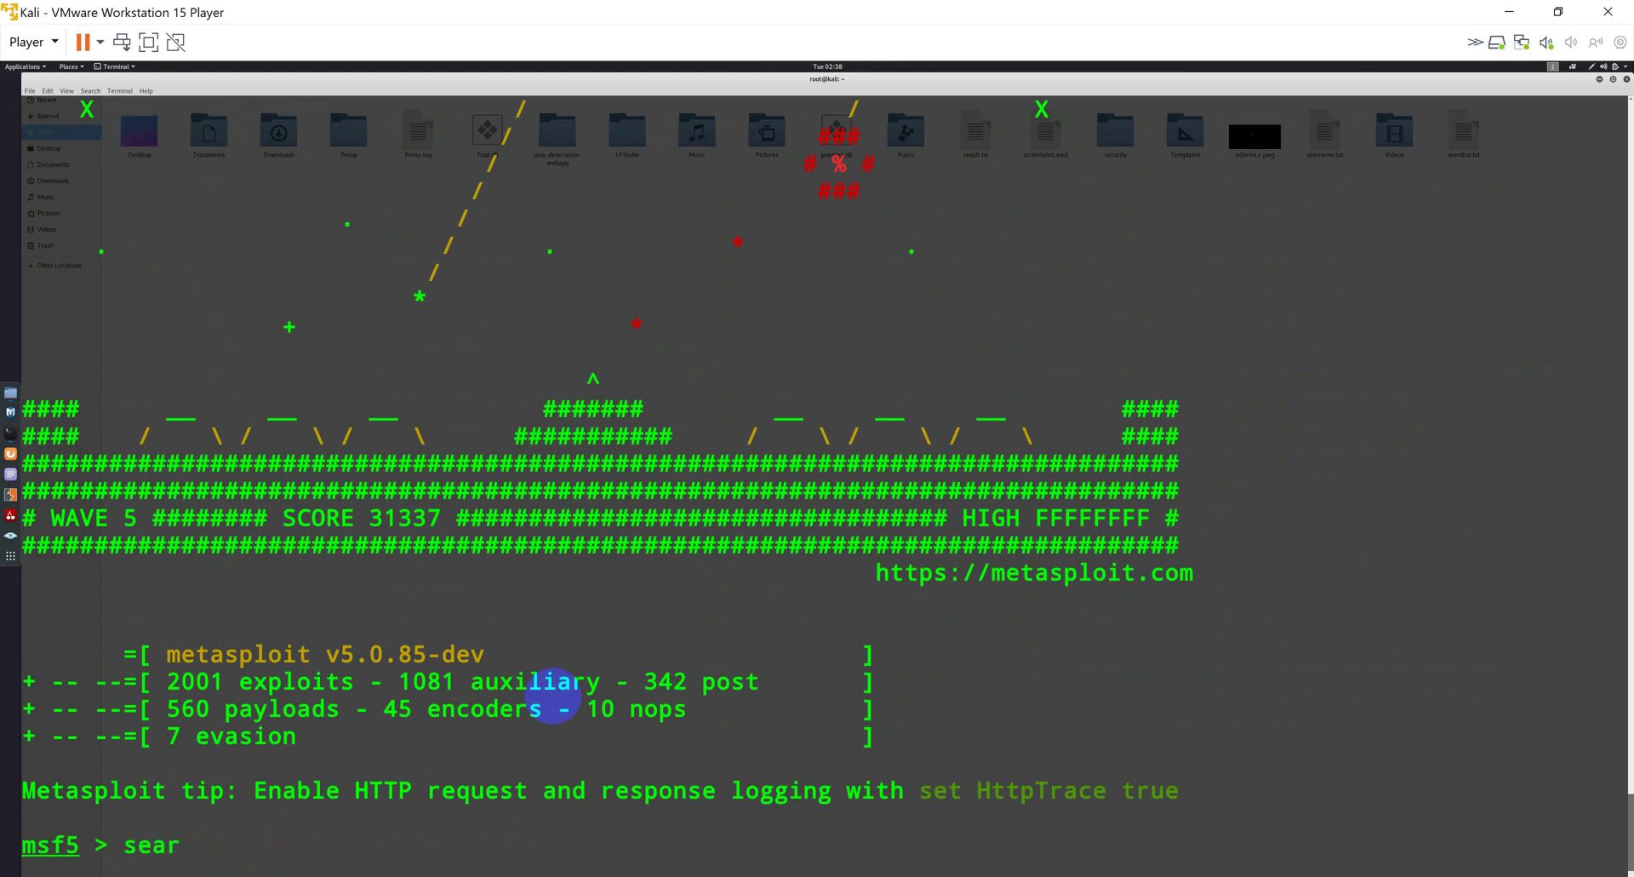
type("ch shodan")
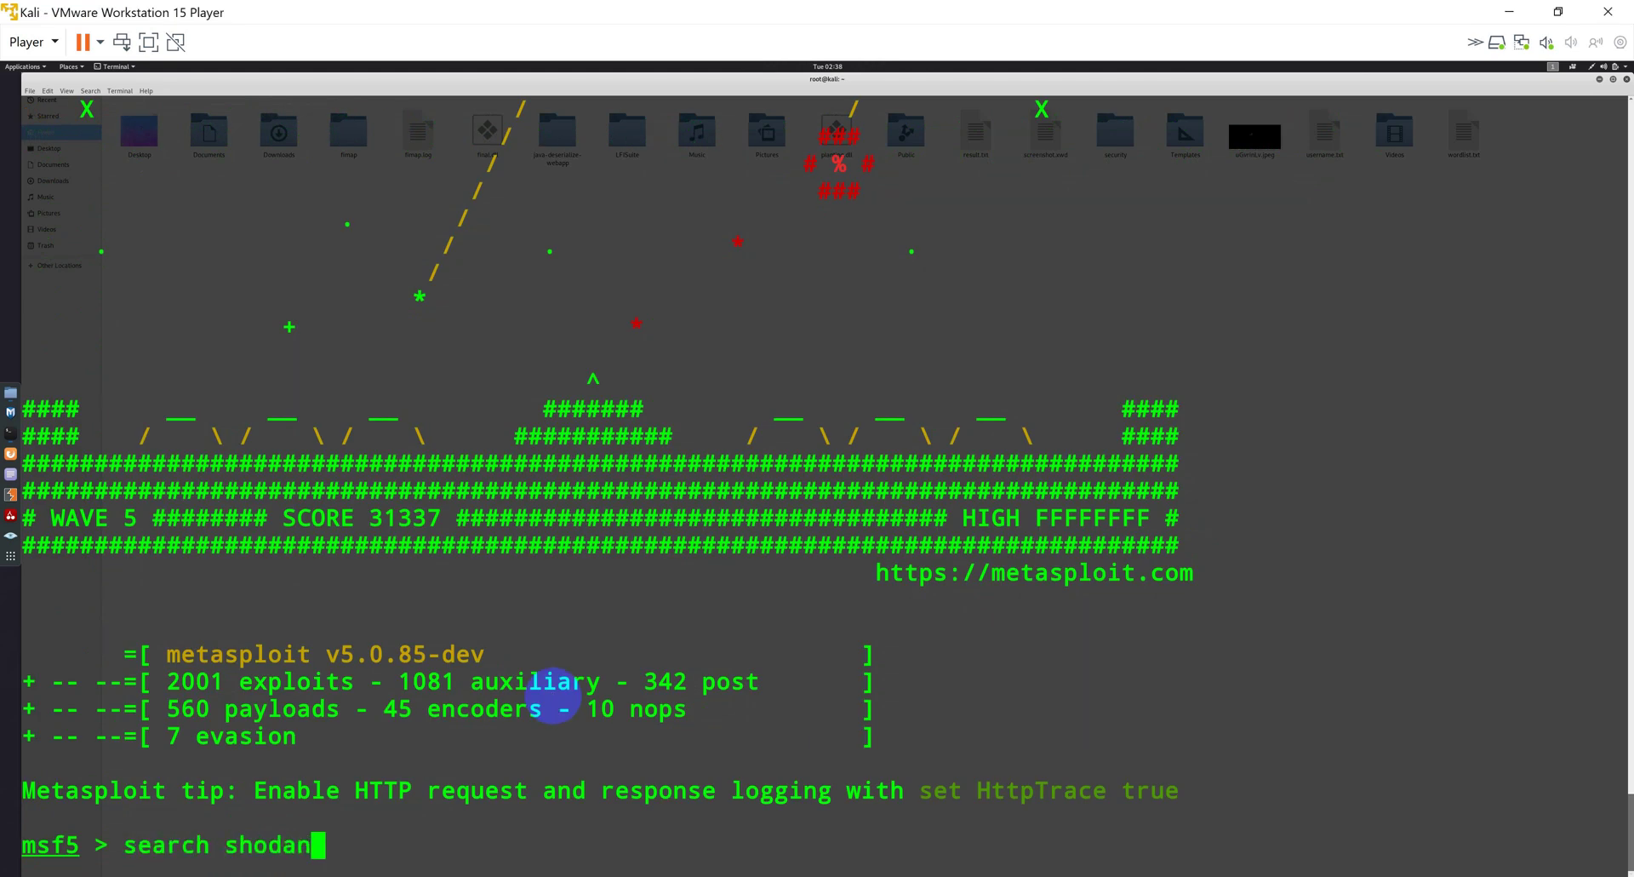
key("Return")
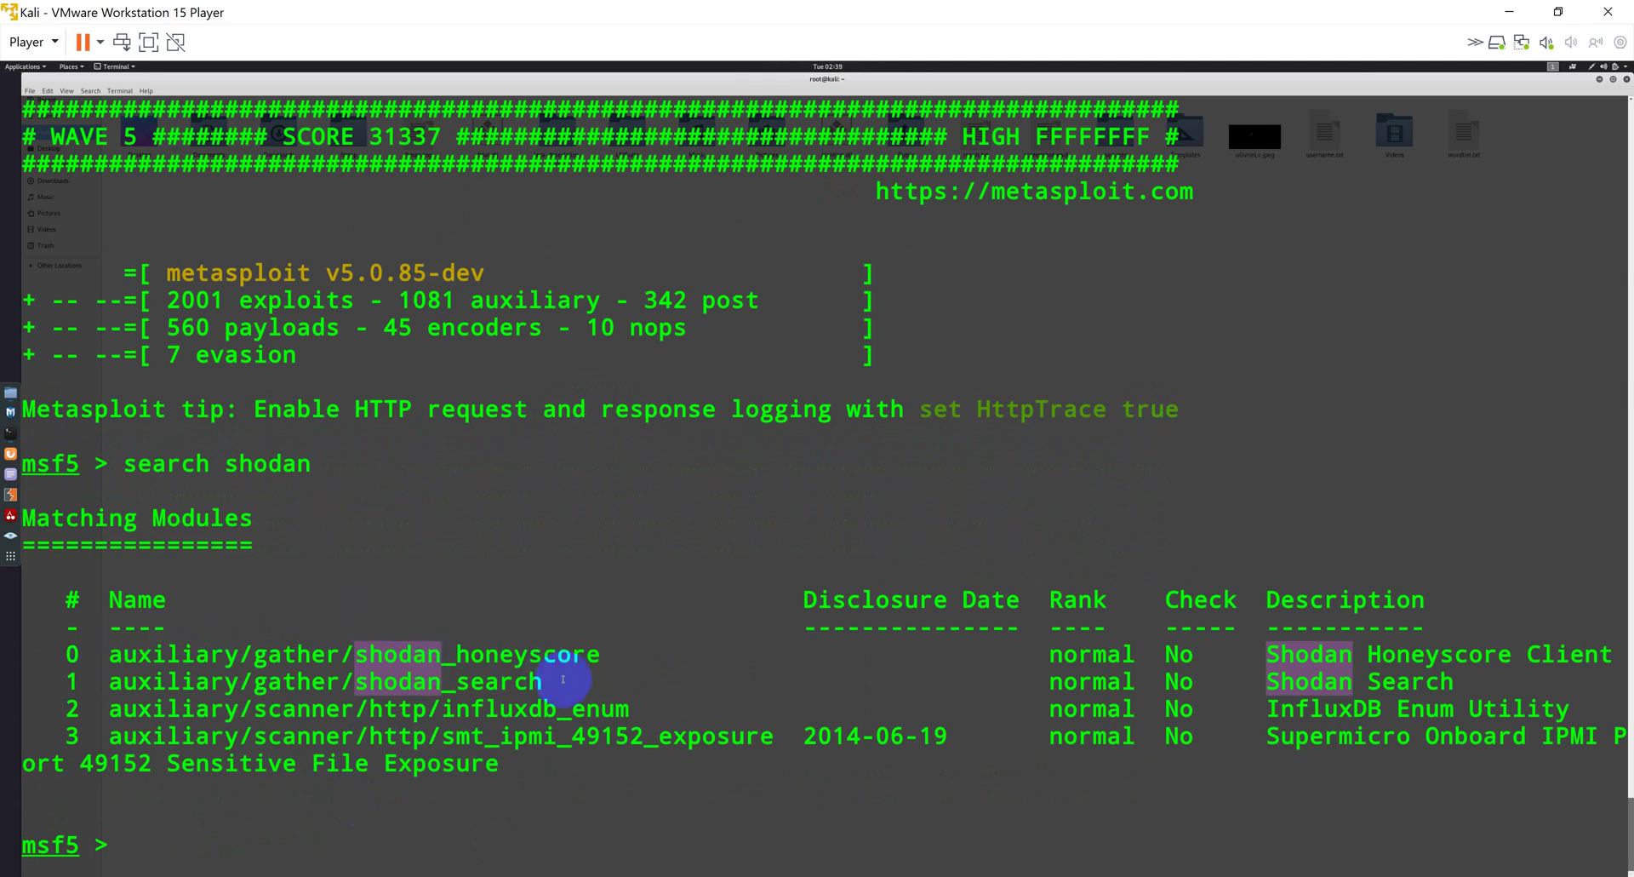
Step: Highlight the shodan_search and shodan_honeyscore module names in the results
left_click_drag(568, 681, 267, 652)
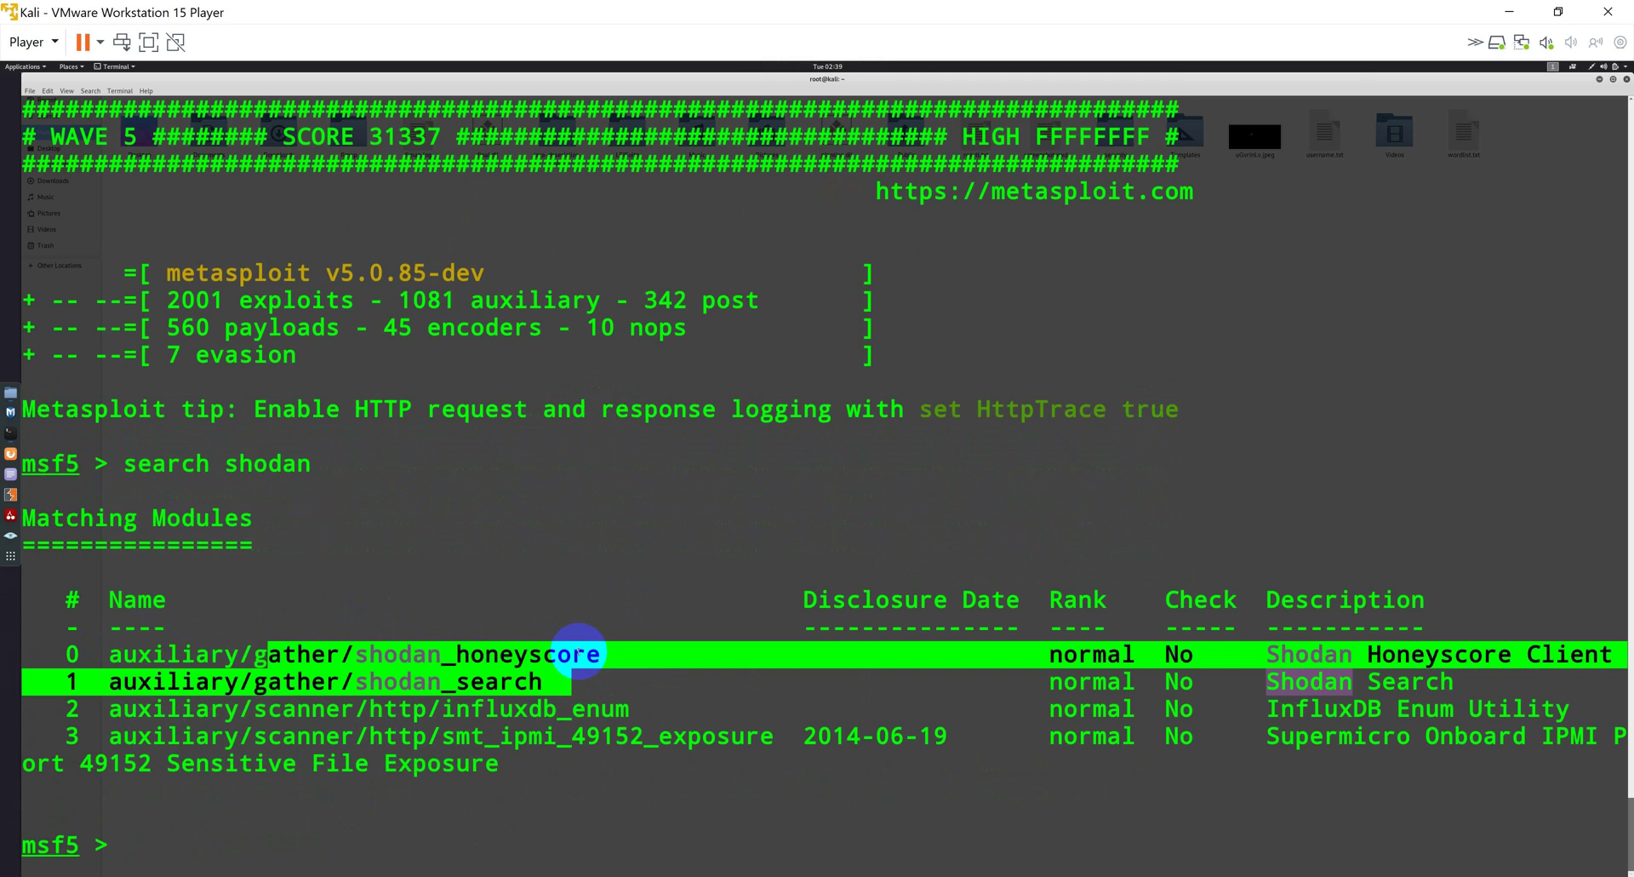
left_click(543, 622)
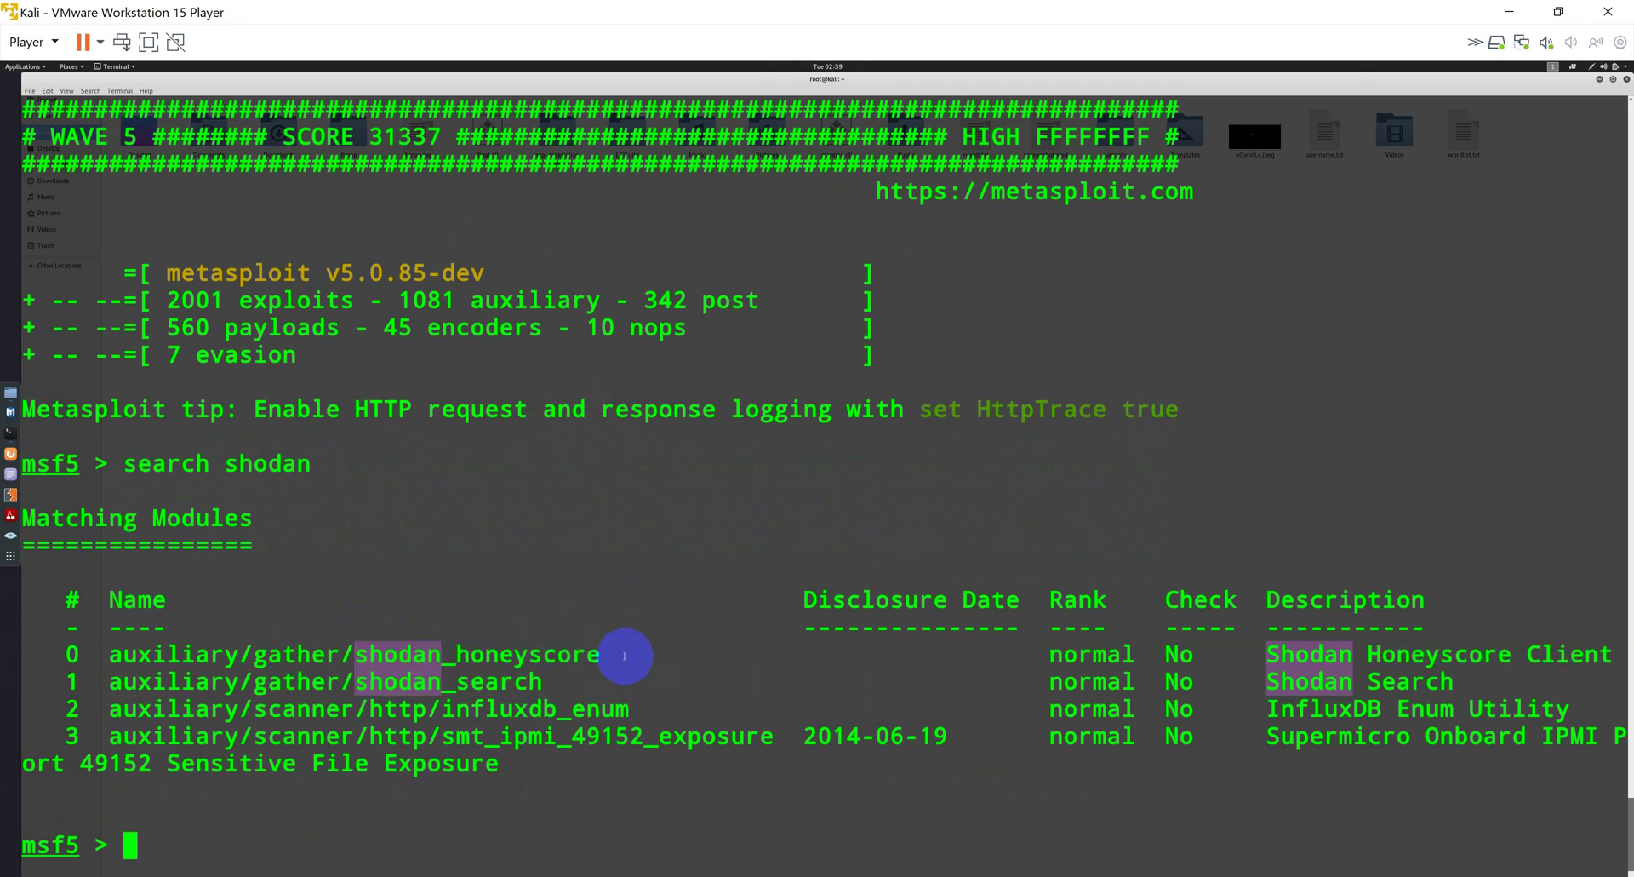
left_click_drag(625, 655, 516, 655)
left_click(631, 629)
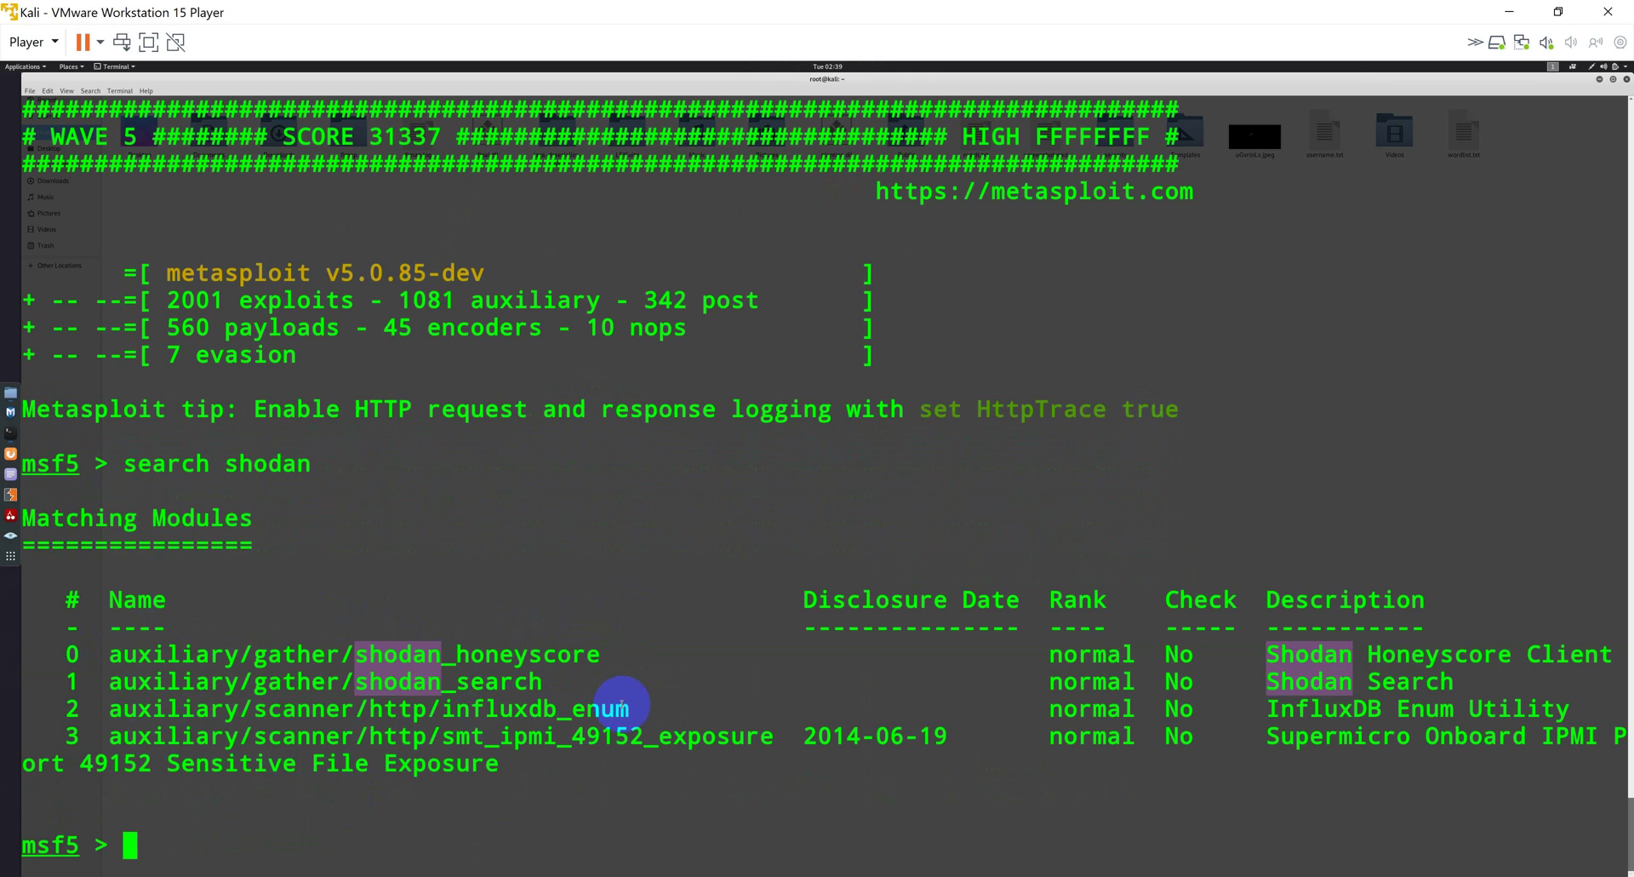
Step: Begin a 'use auxiliary/' command, auto-completing the auxiliary path
type("use auxi")
key("Tab")
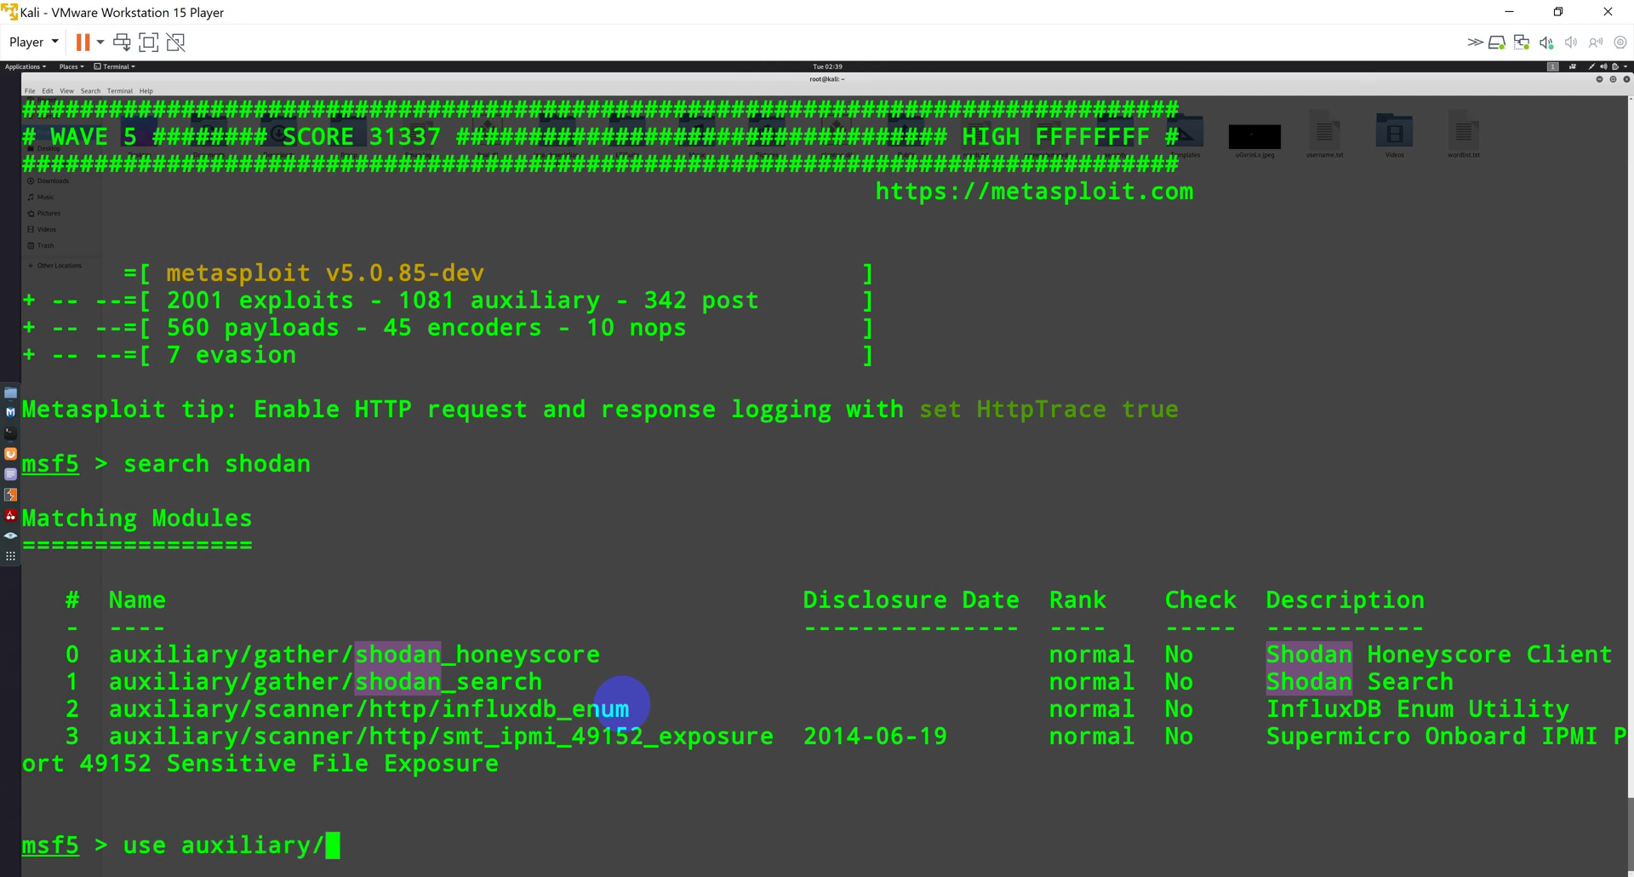
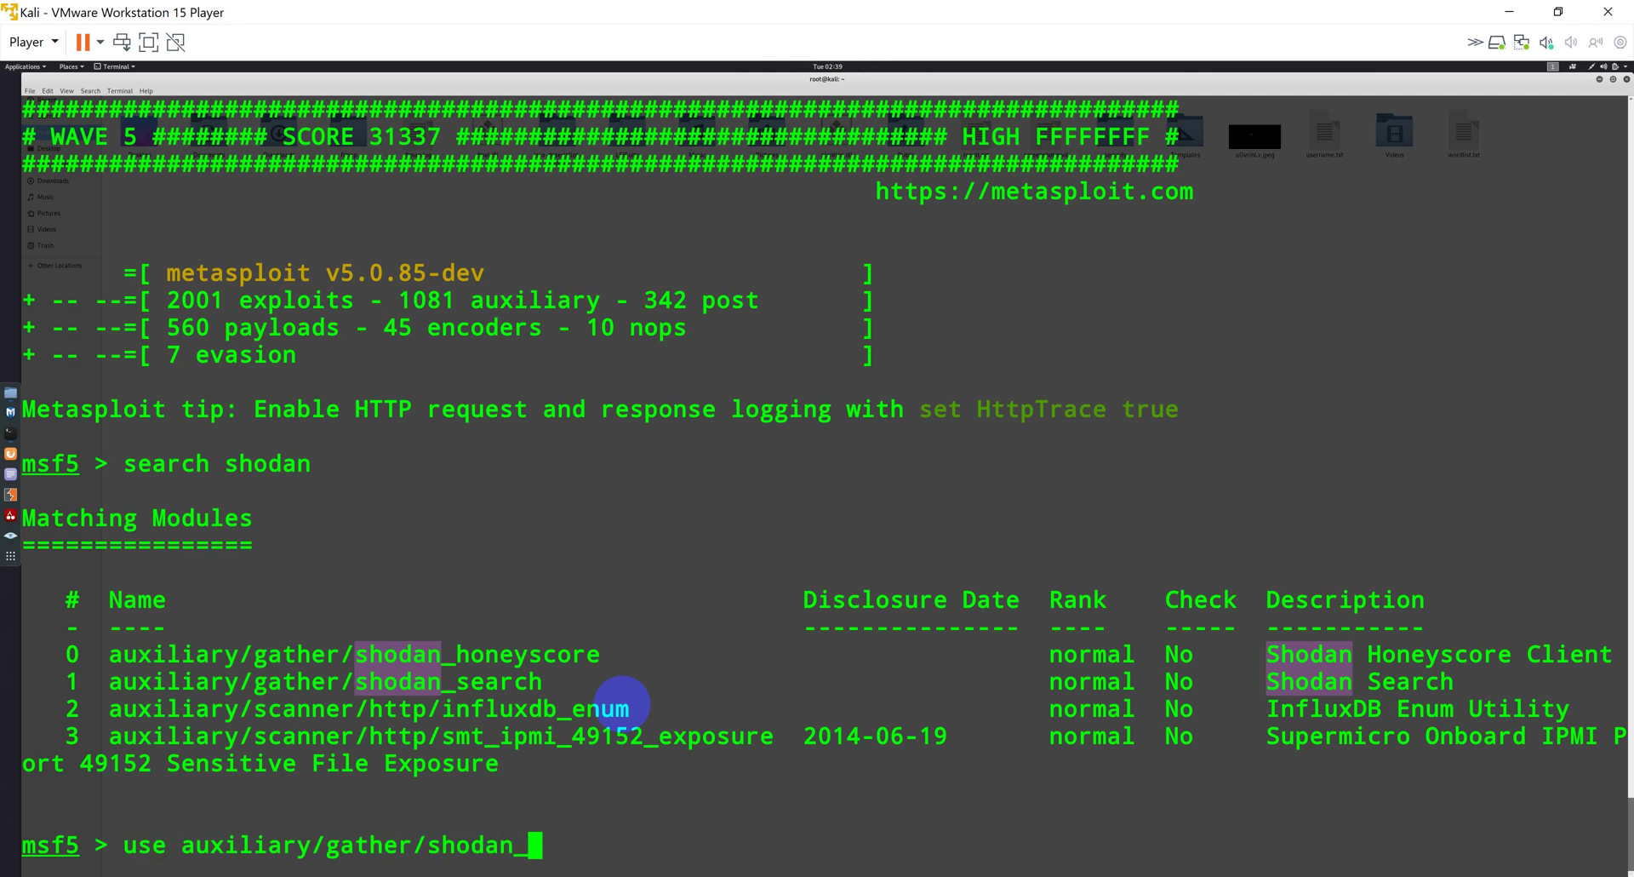
Step: Load the auxiliary/gather/shodan_search module with 'use', completing the path with Tab
type("se")
key("Tab")
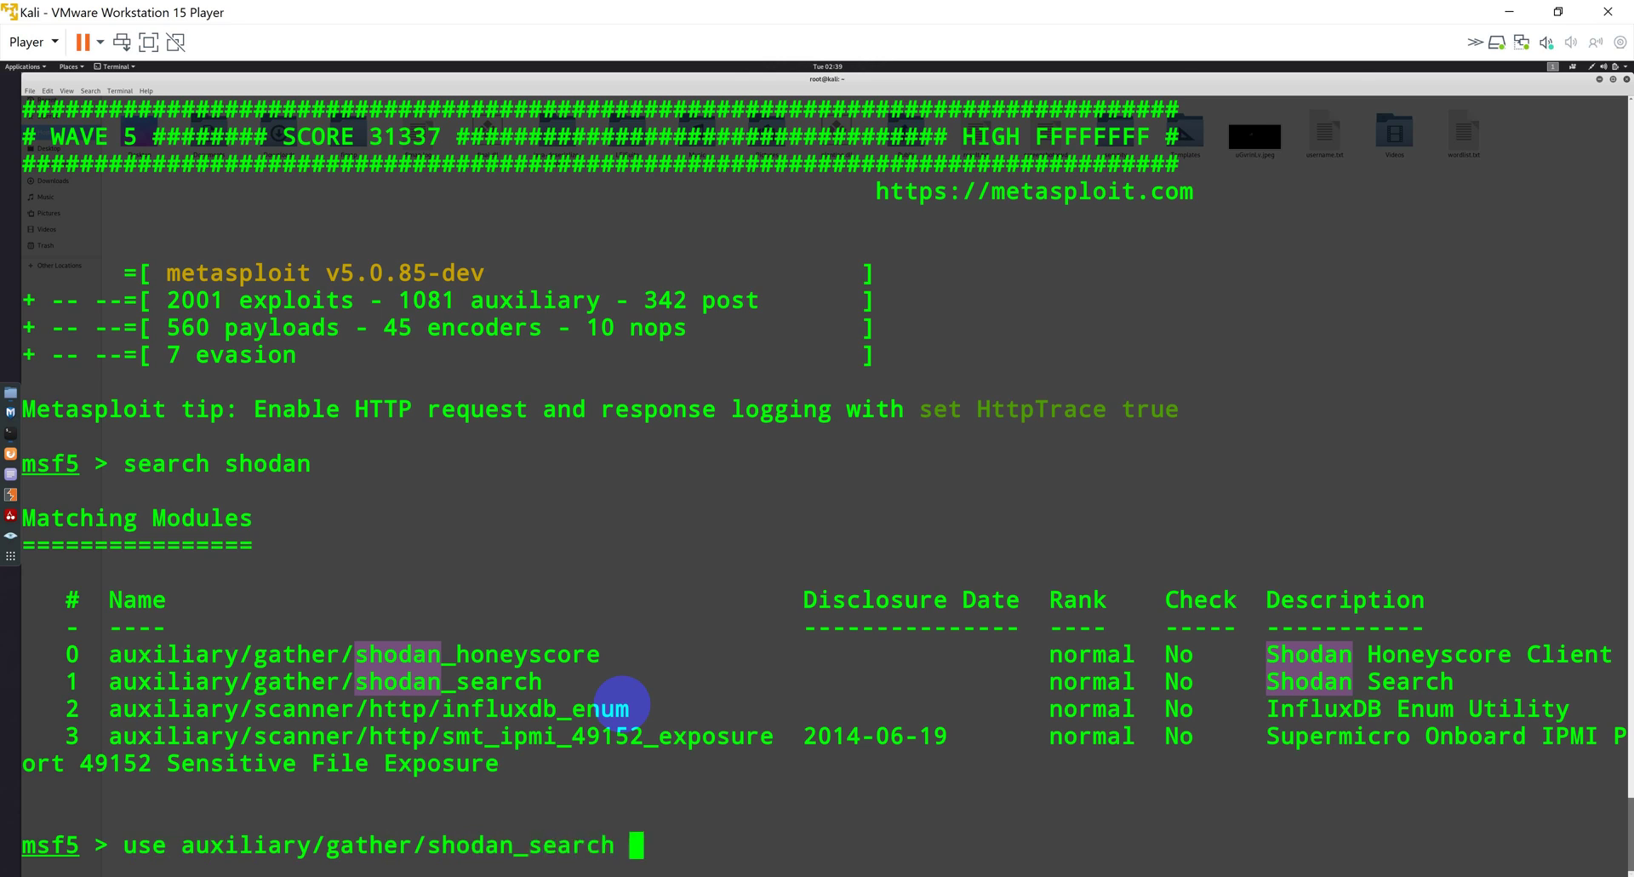
key("Return")
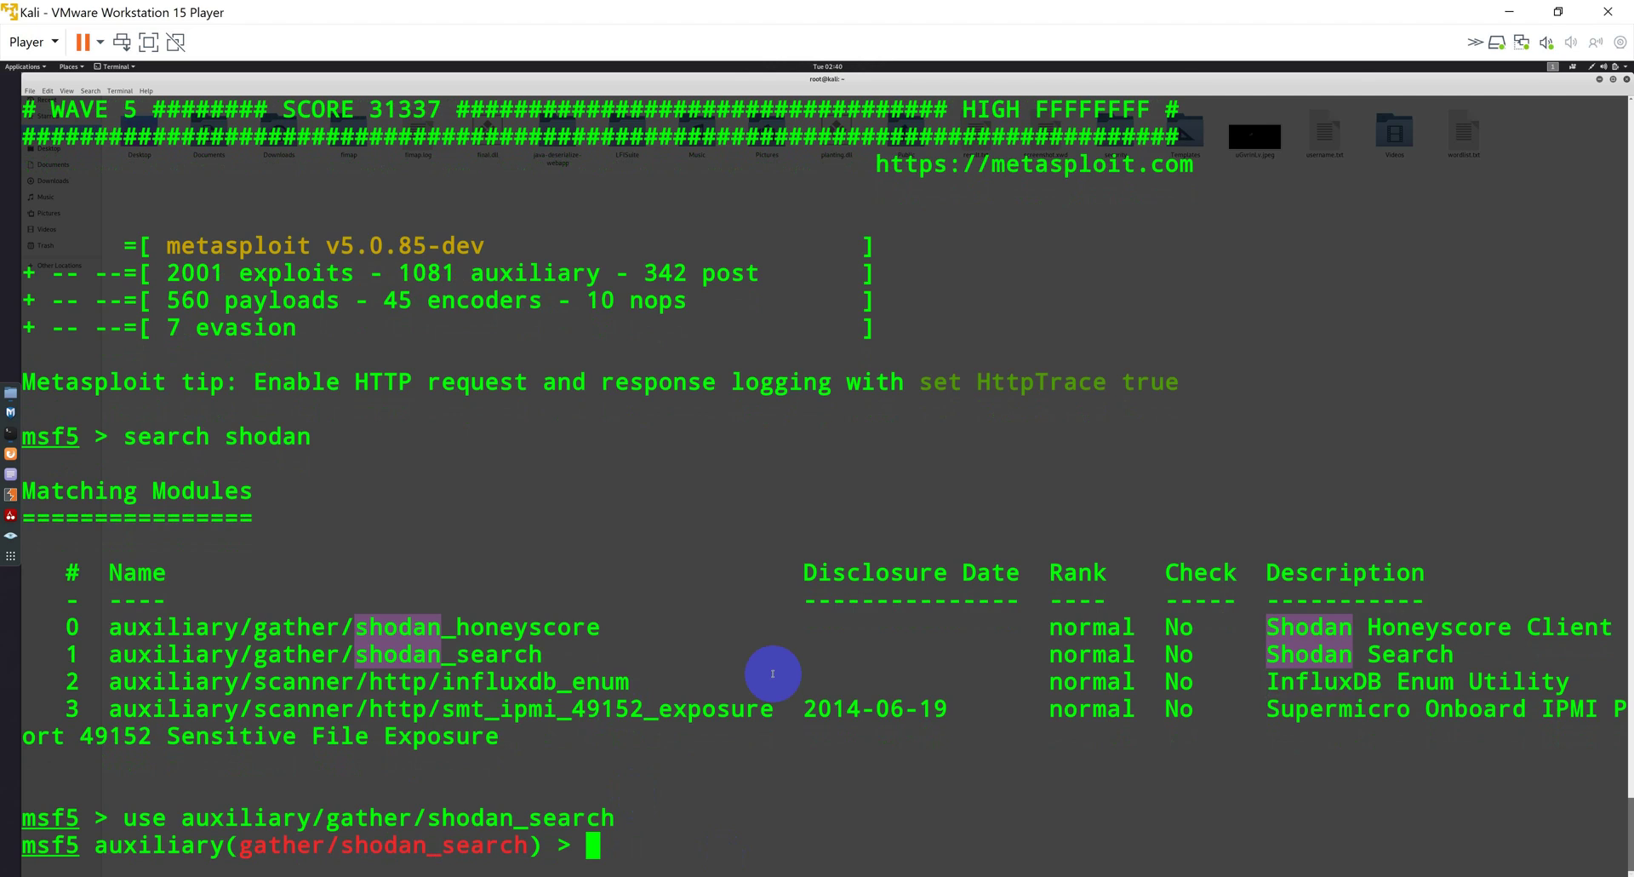
type("shodan_search) > show options")
Step: List the module options, including QUERY and SHODAN_APIKEY, and start a 'set SHODAN_APIKEY' command
key("Return")
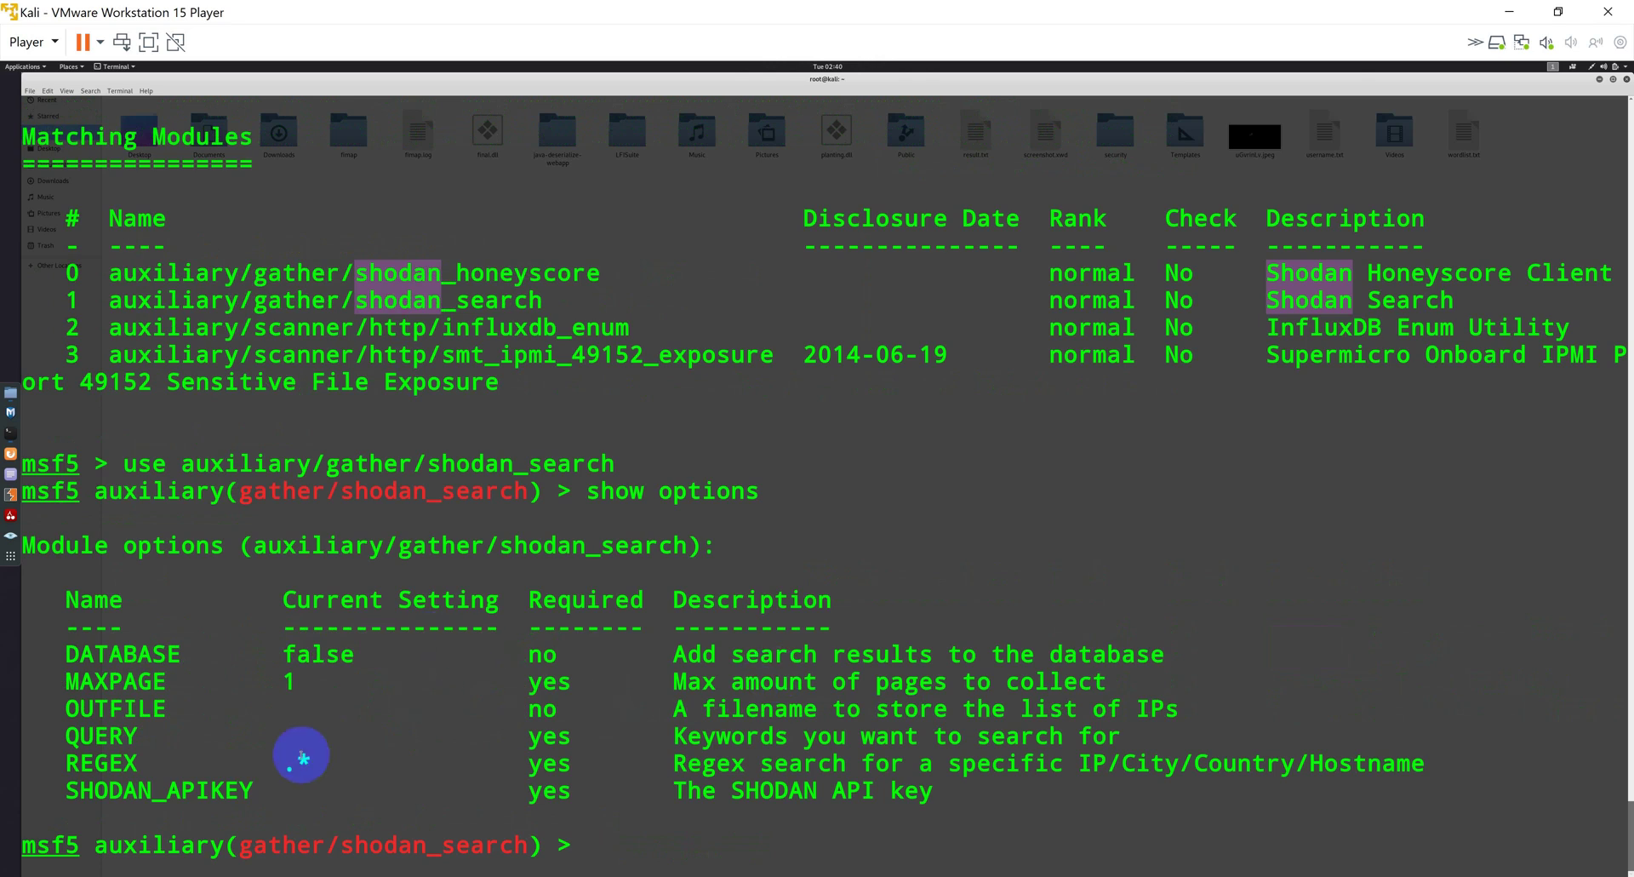
left_click_drag(119, 788, 185, 788)
left_click(612, 588)
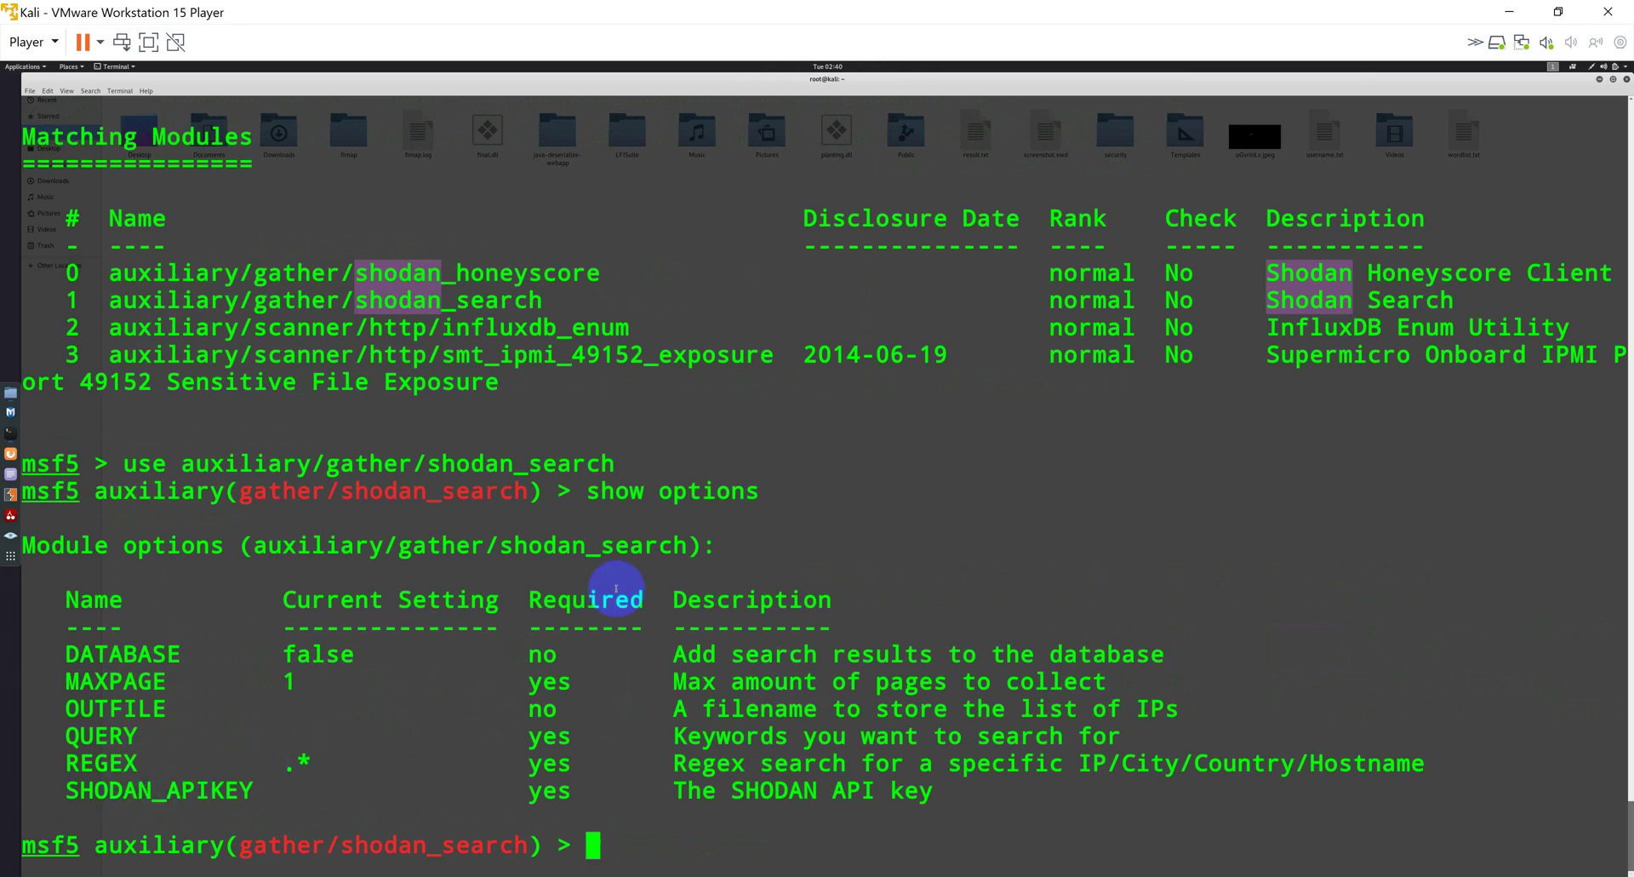
type("set SH")
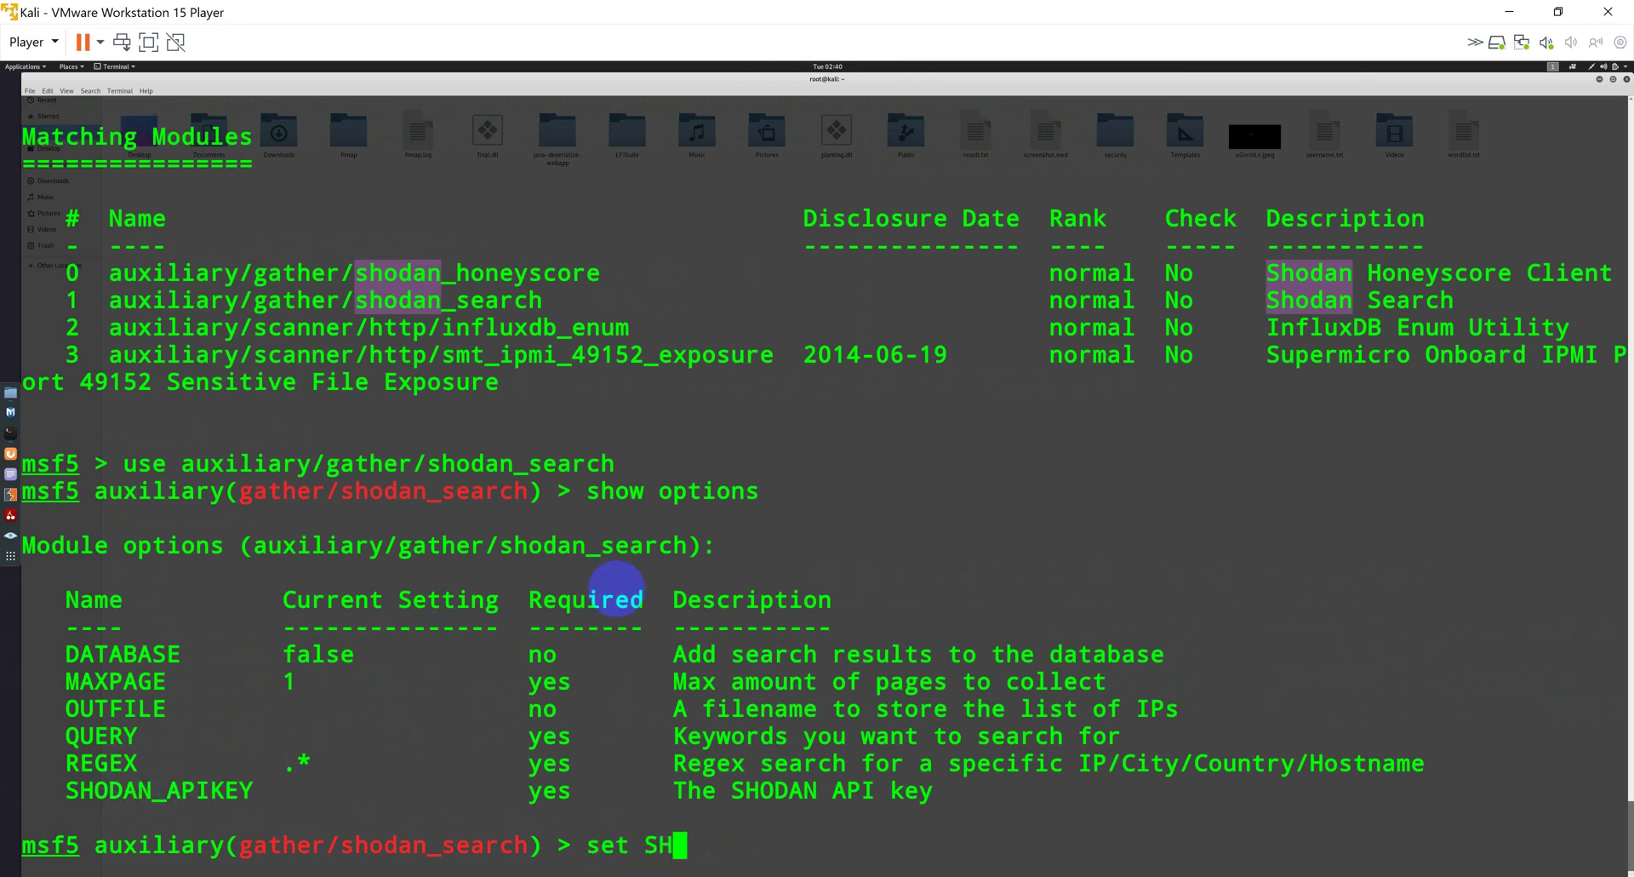
type("O")
key("Tab")
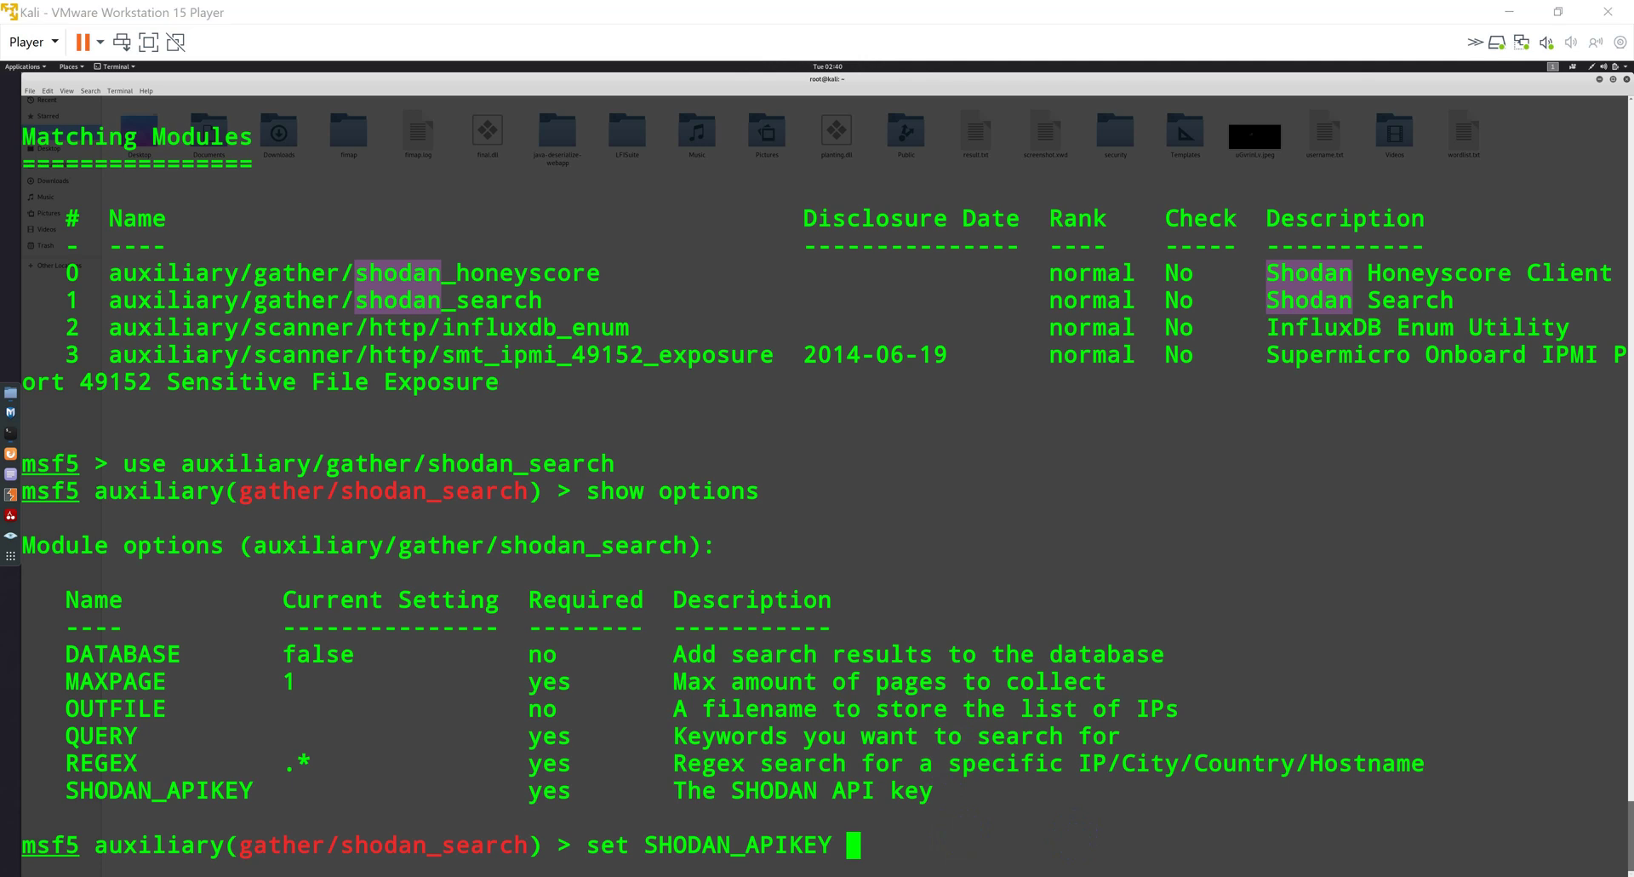
Step: Clear the console and set QUERY to "401 authorization netgear"
key("ctrl+l")
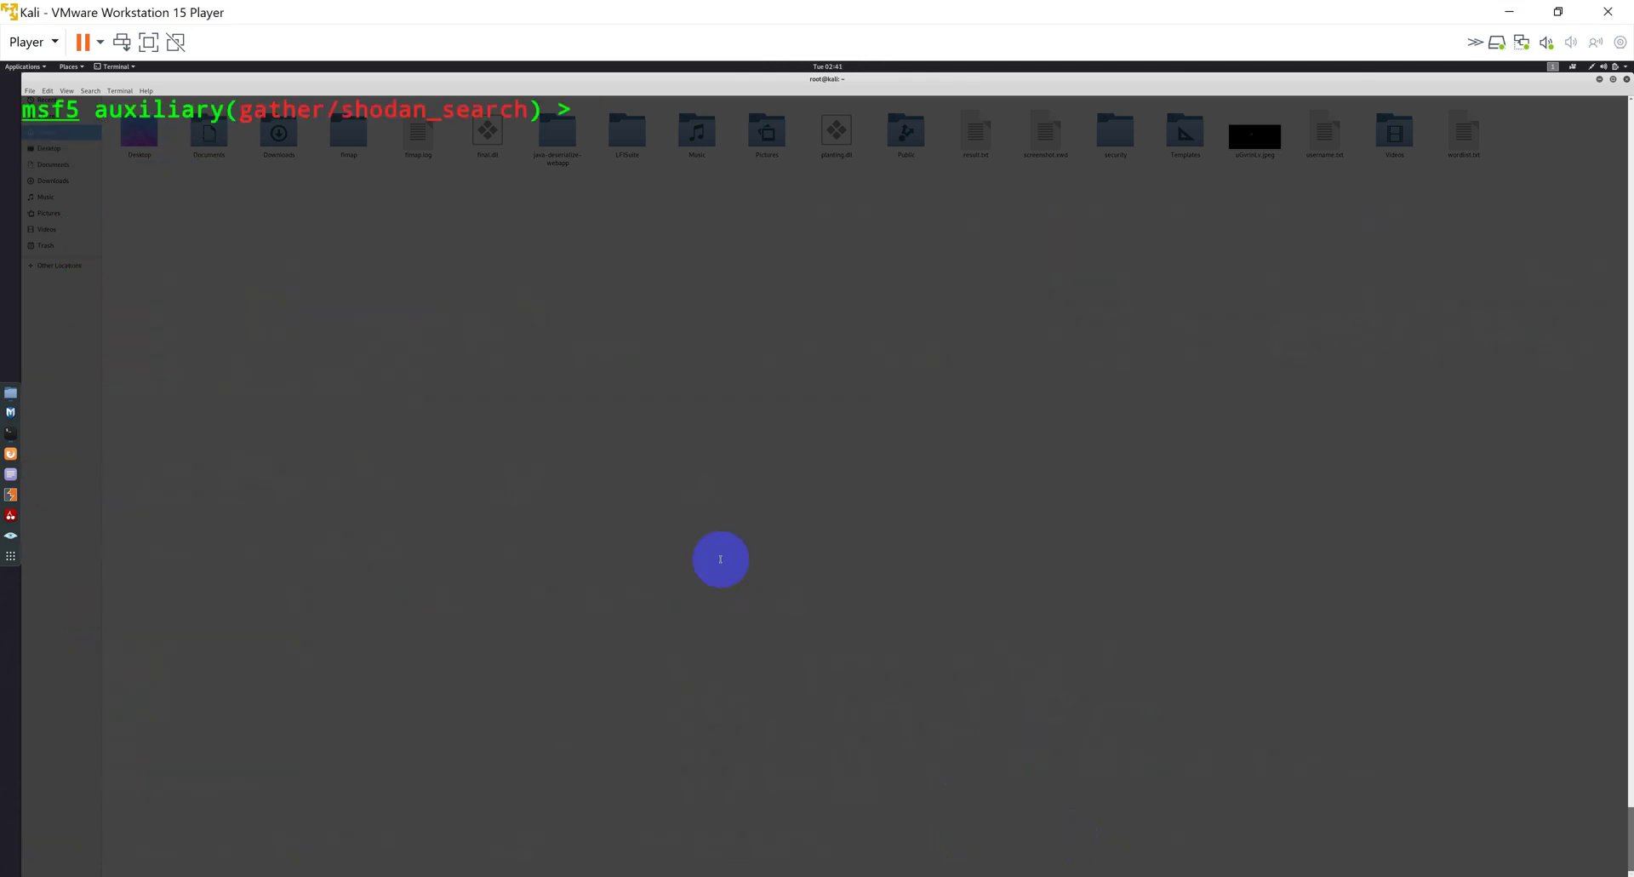
type("show")
key("BackSpace")
key("BackSpace")
key("BackSpace")
key("BackSpace")
key("BackSpace")
type("set Wu")
key("BackSpace")
key("BackSpace")
type("QuERY \"\"")
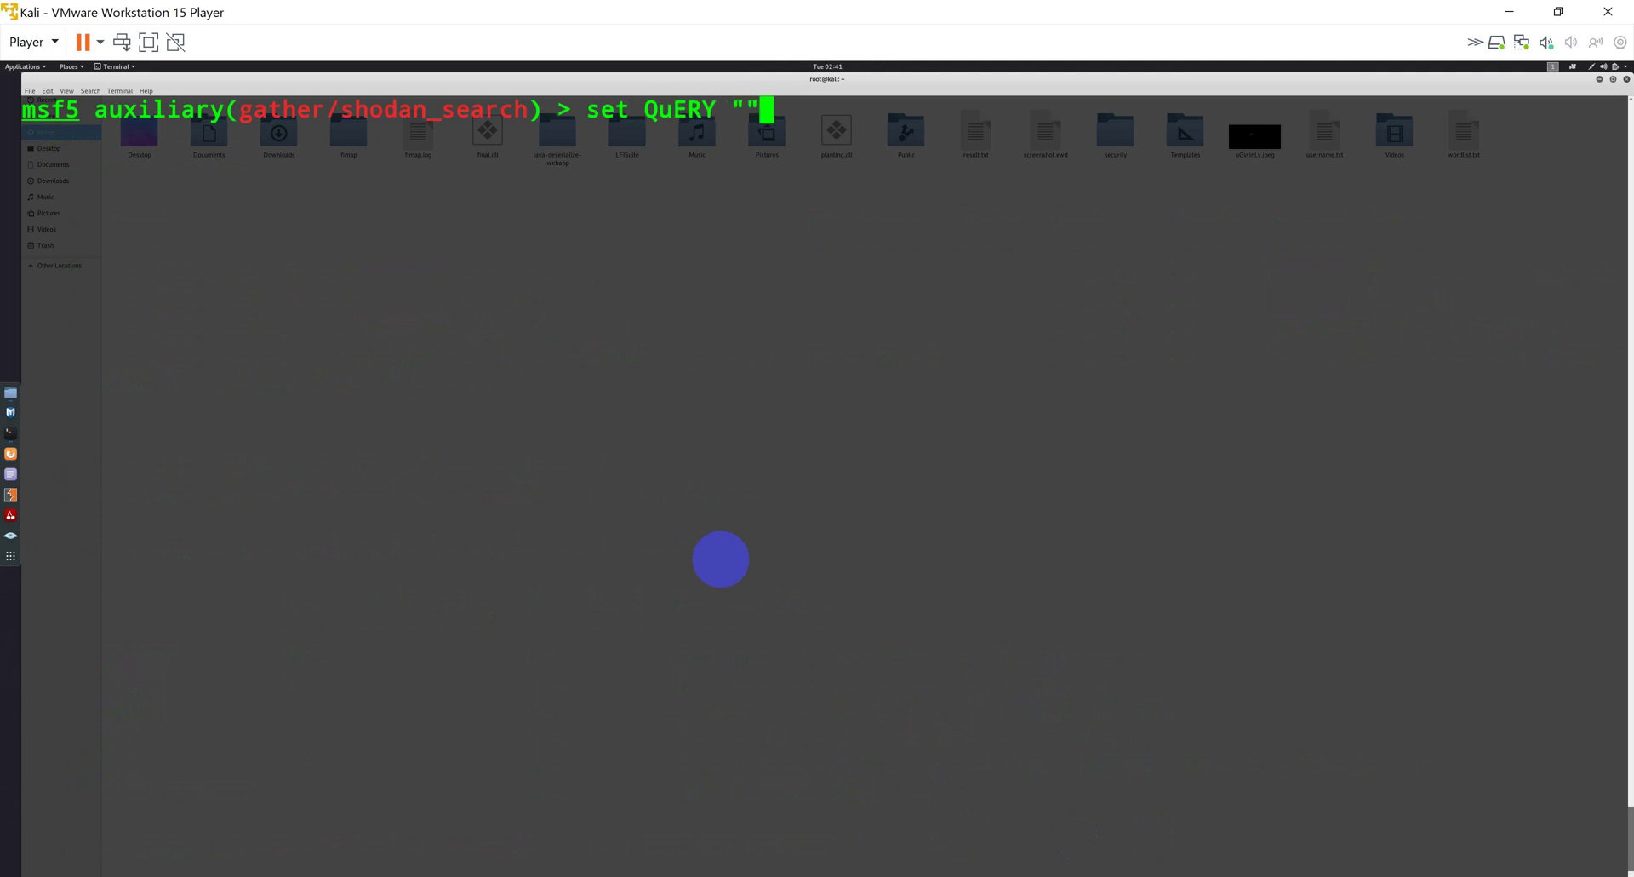
key("Left")
type("401 au")
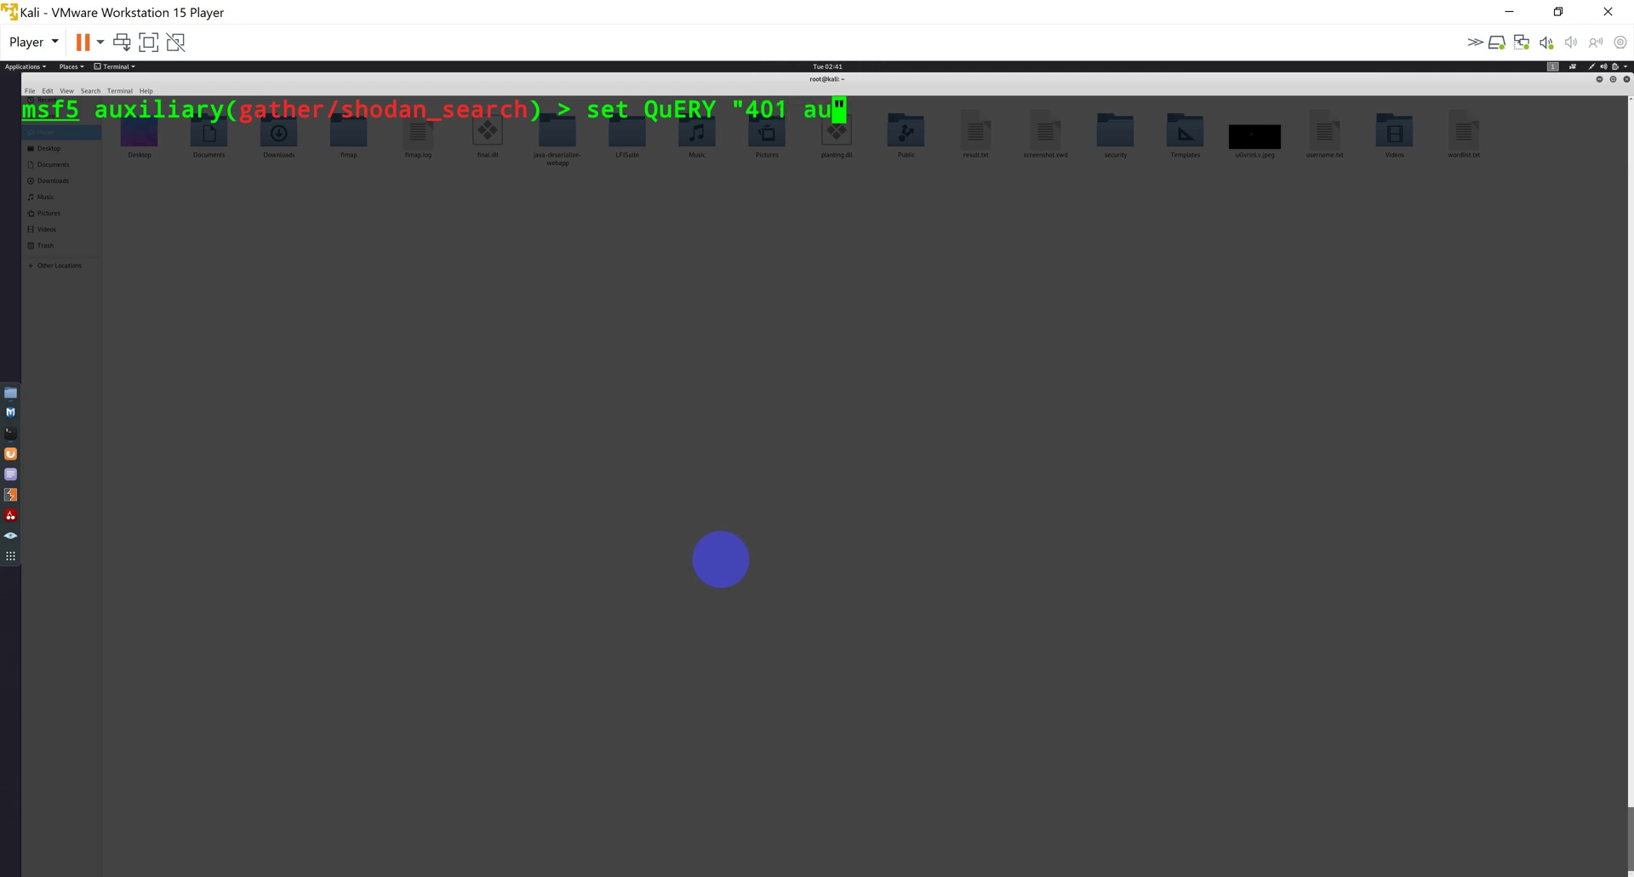
type("thorizati")
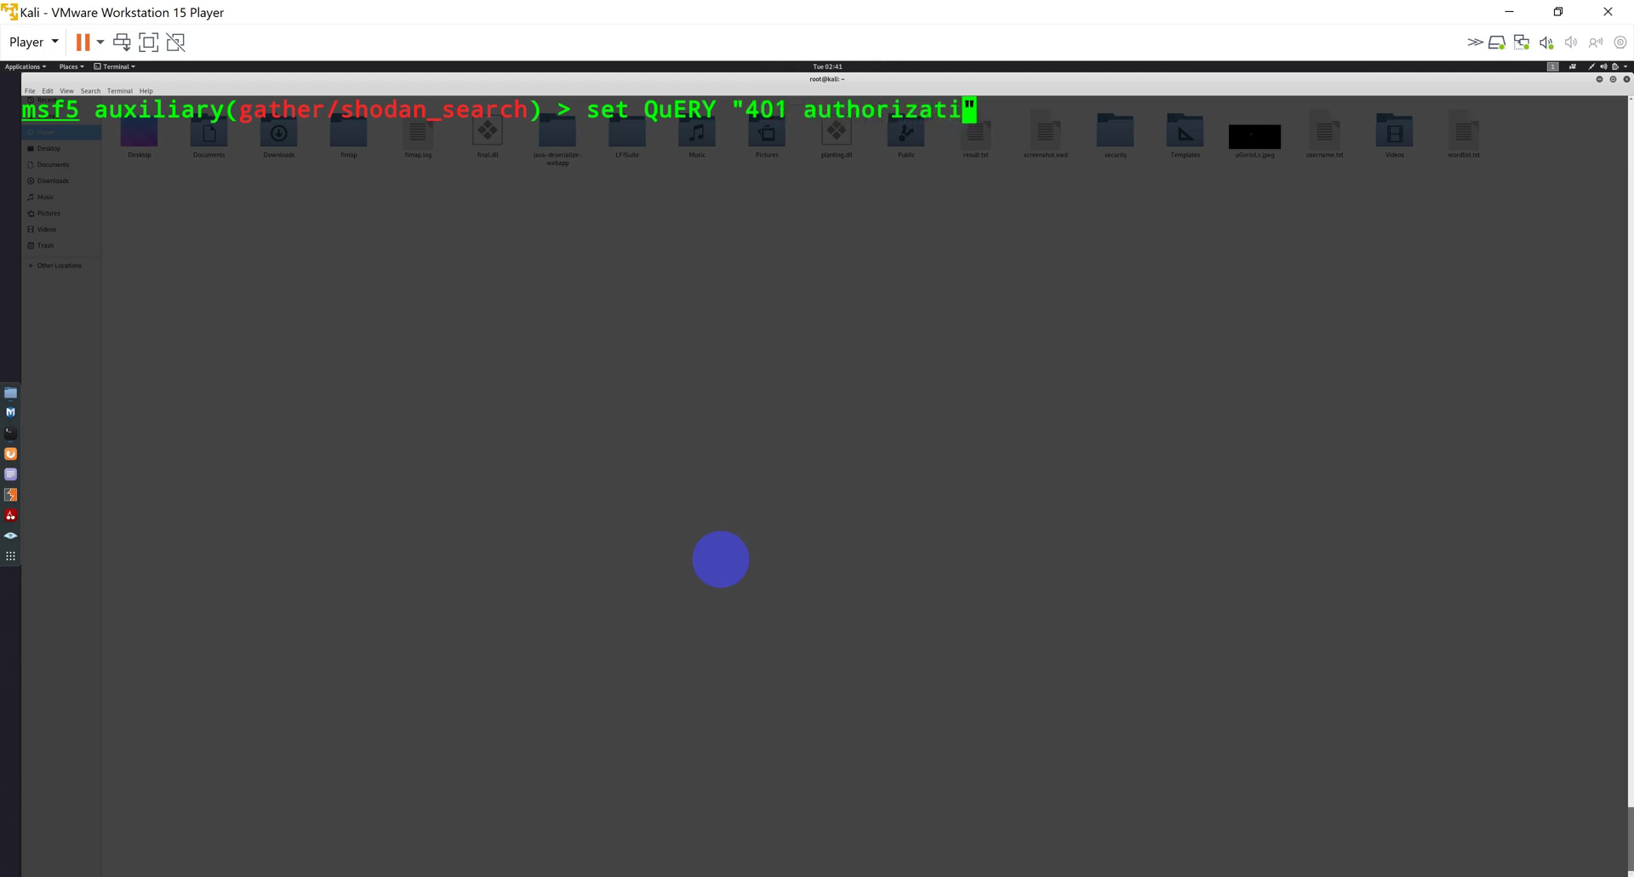
type("on netgear")
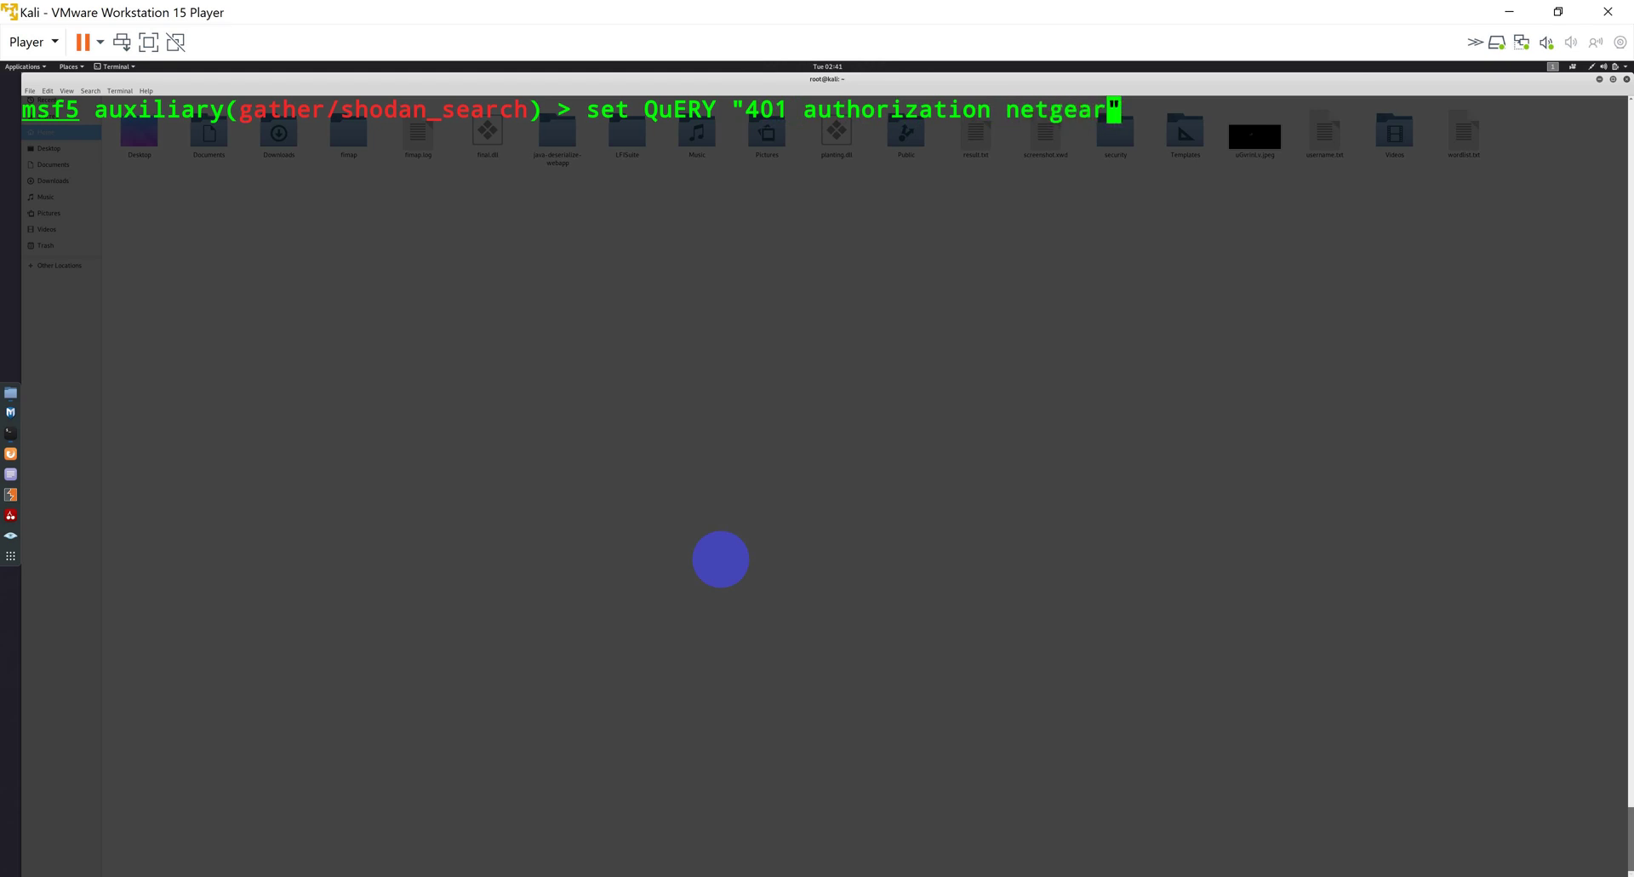
key("Return")
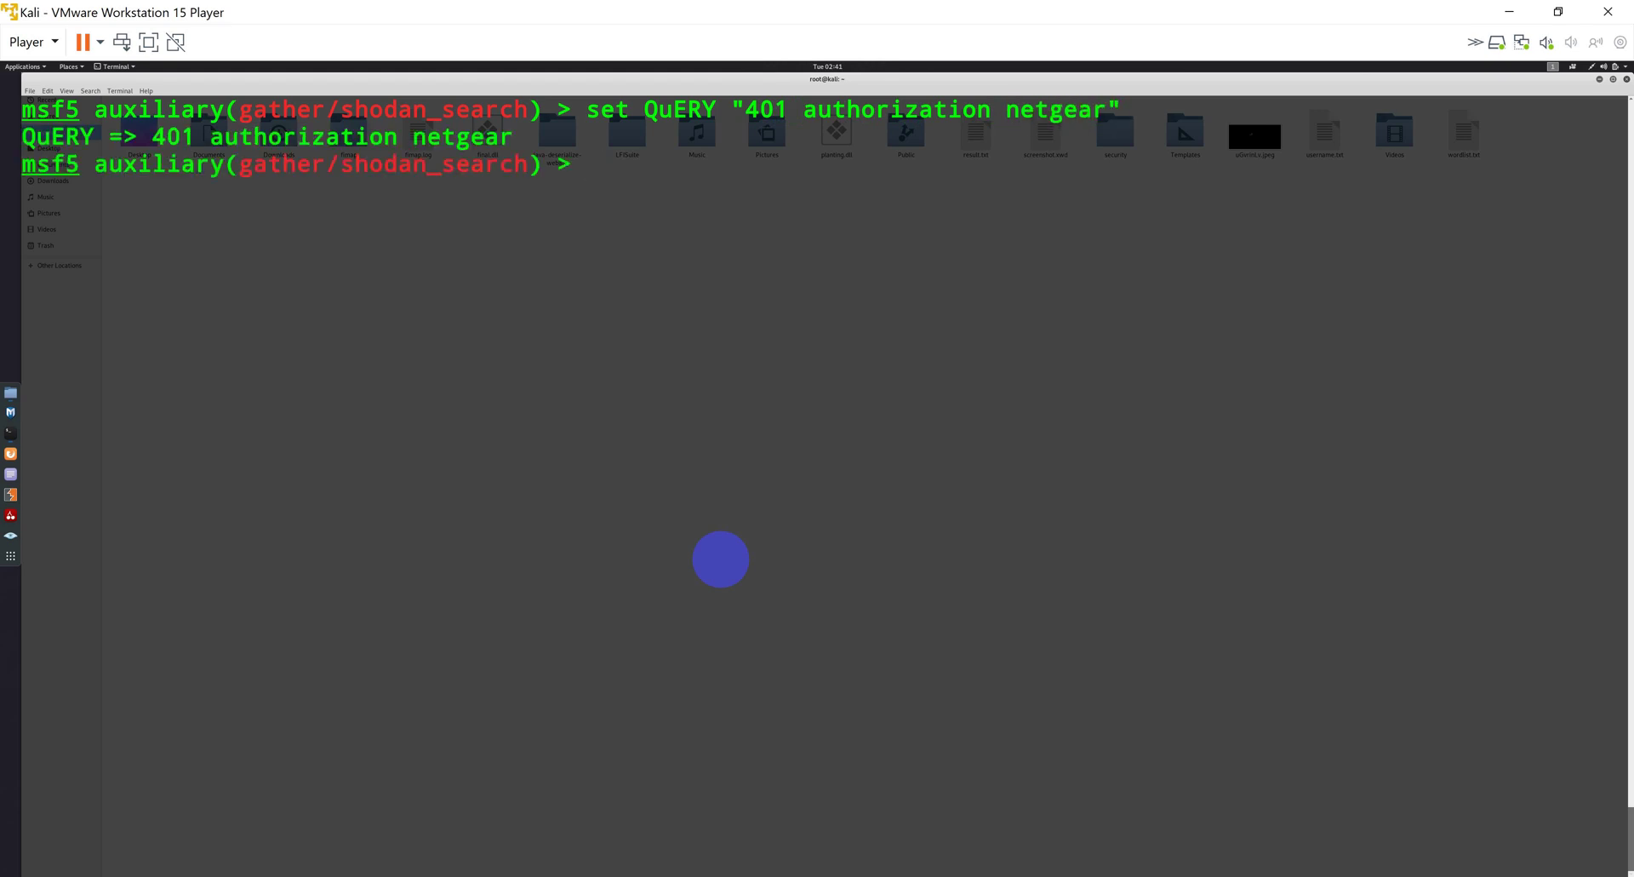
type("explp")
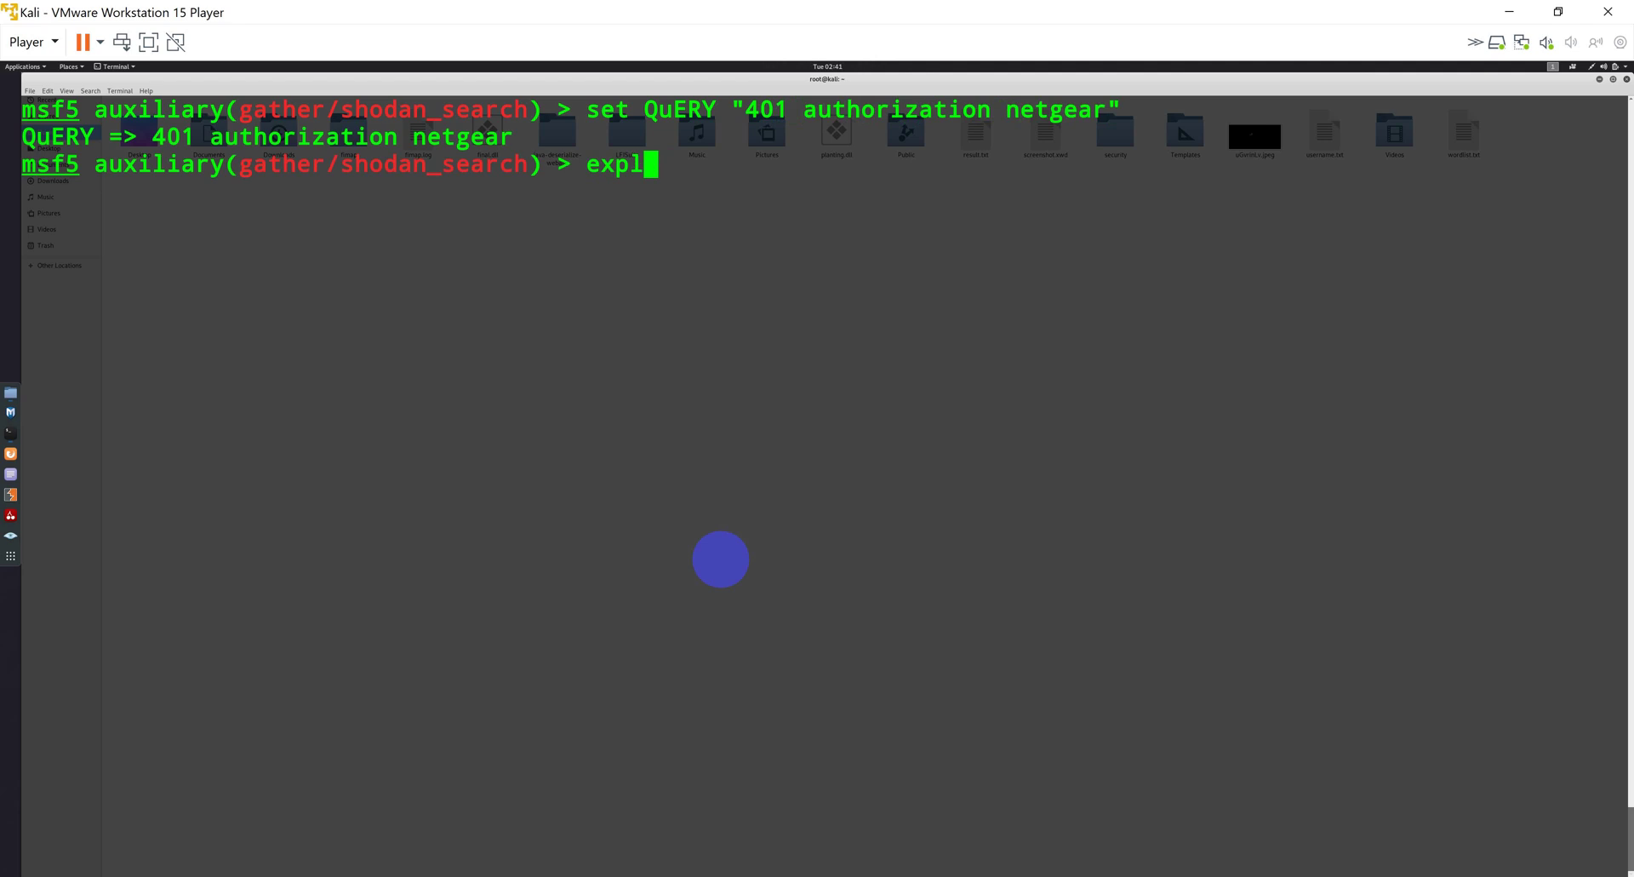
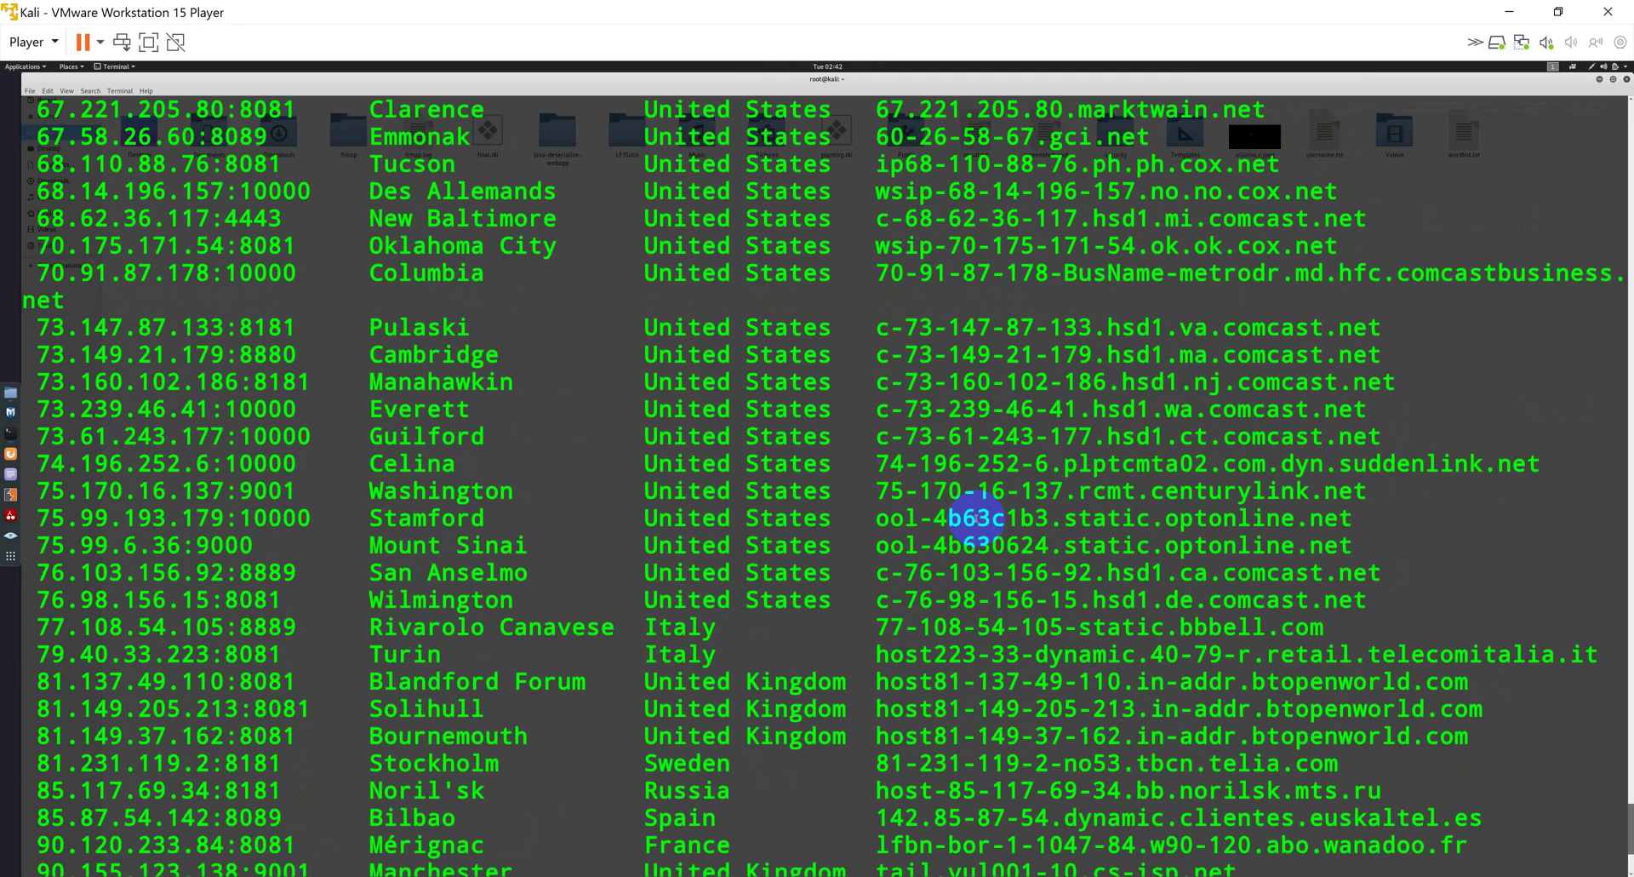
scroll(975, 518, "up", 3)
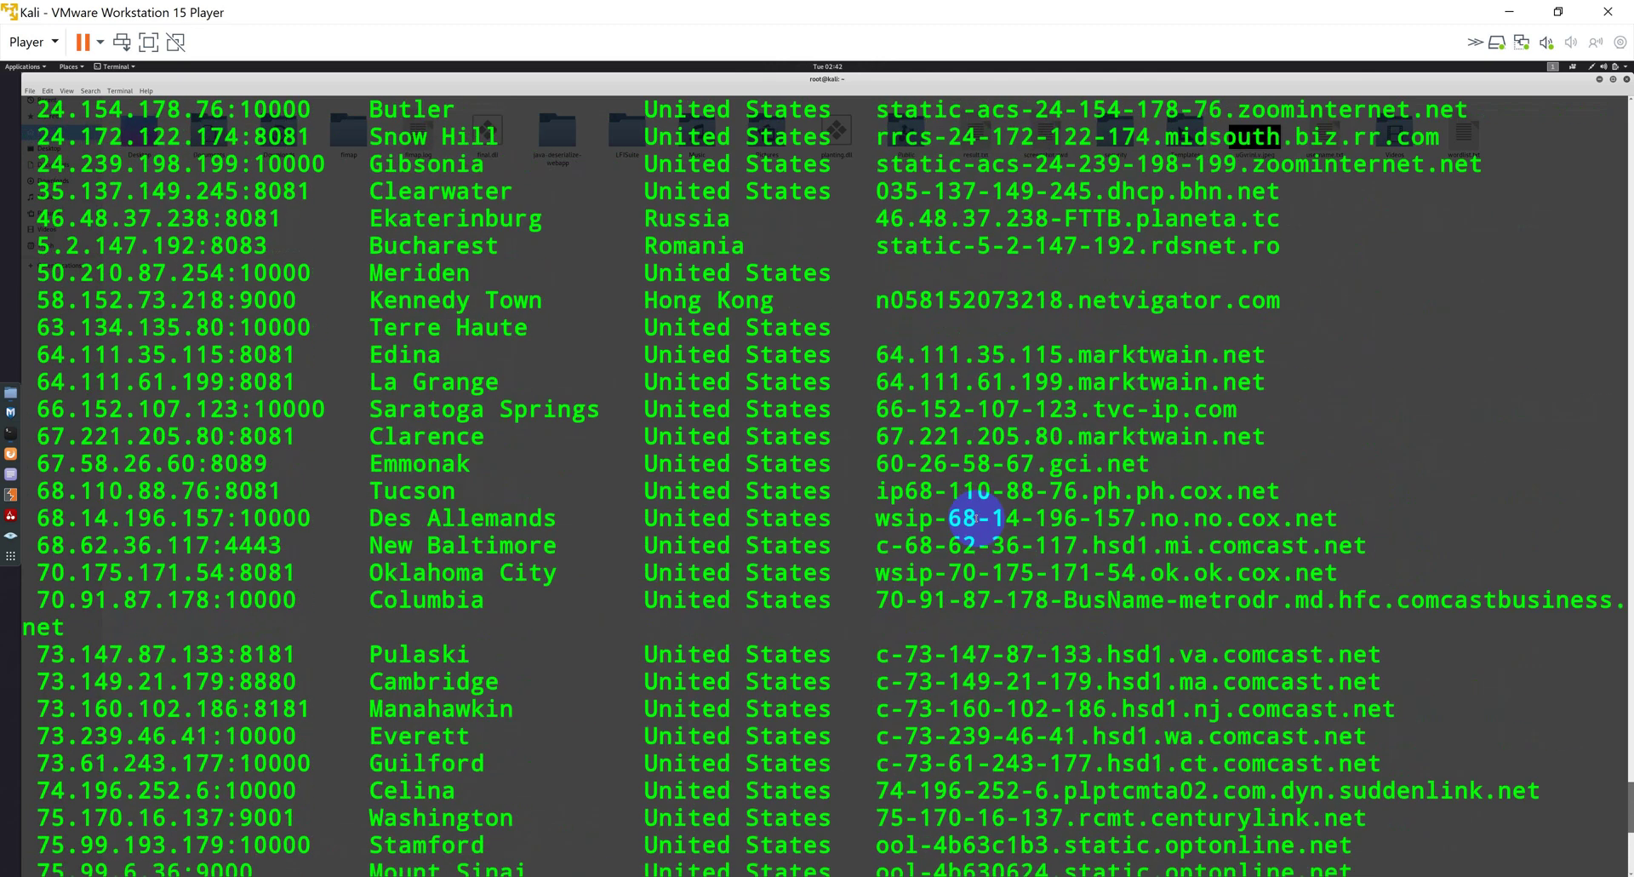
Step: Scroll up through the shodan_search host results in the Kali terminal, then back down to the msf5 prompt
scroll(976, 517, "down", 7)
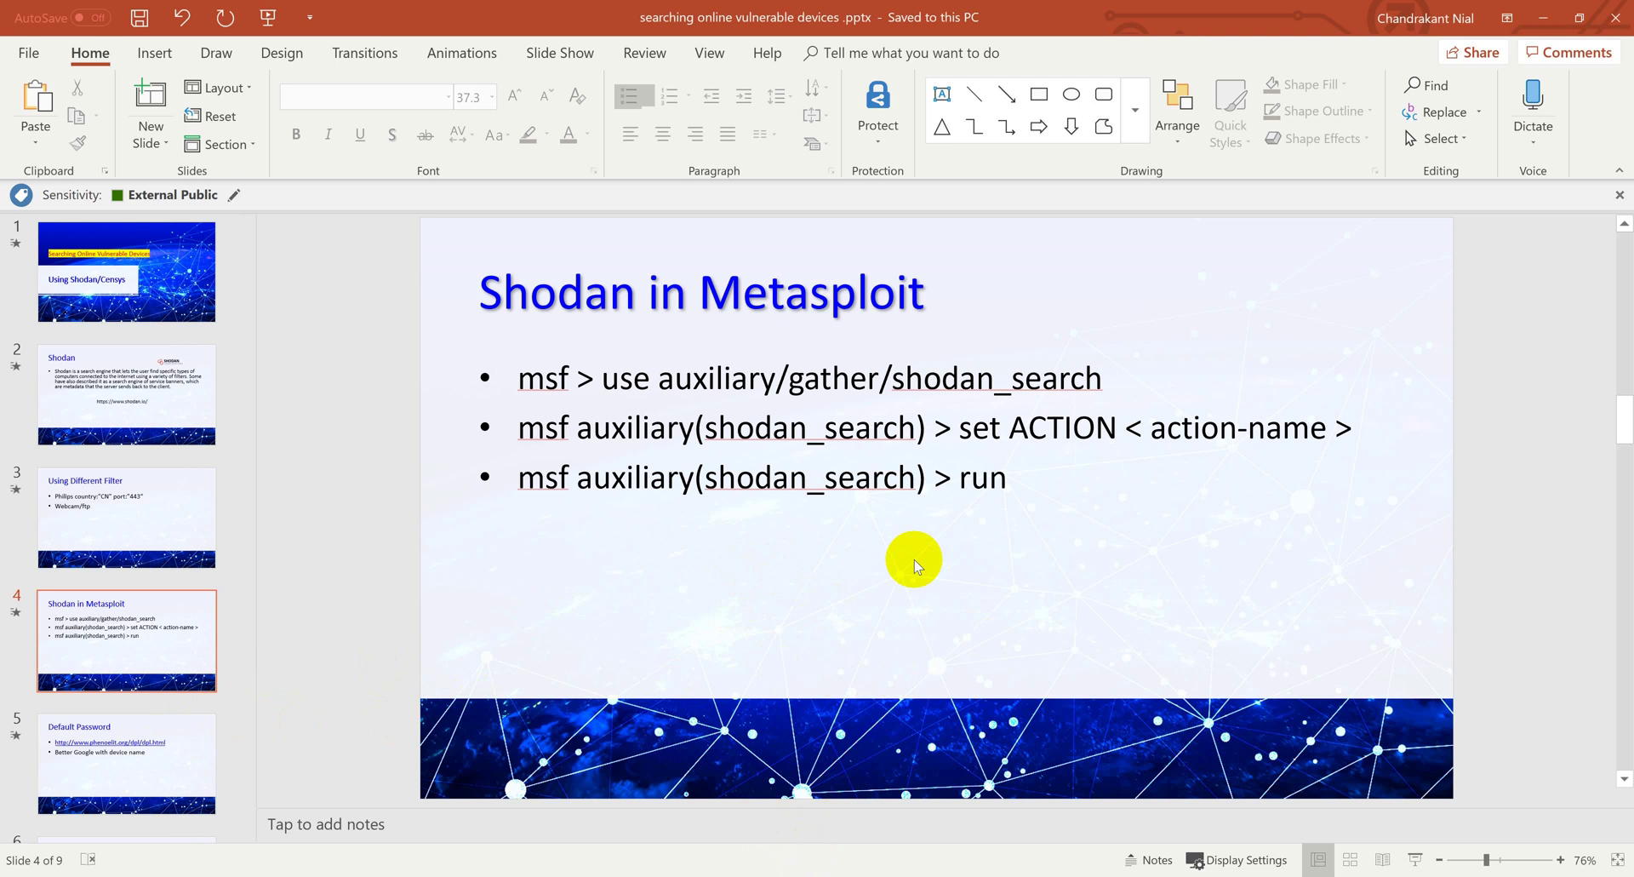
Step: Go to slide 5, 'Default Password', and place the cursor inside the phenoelit default-password link
left_click(157, 774)
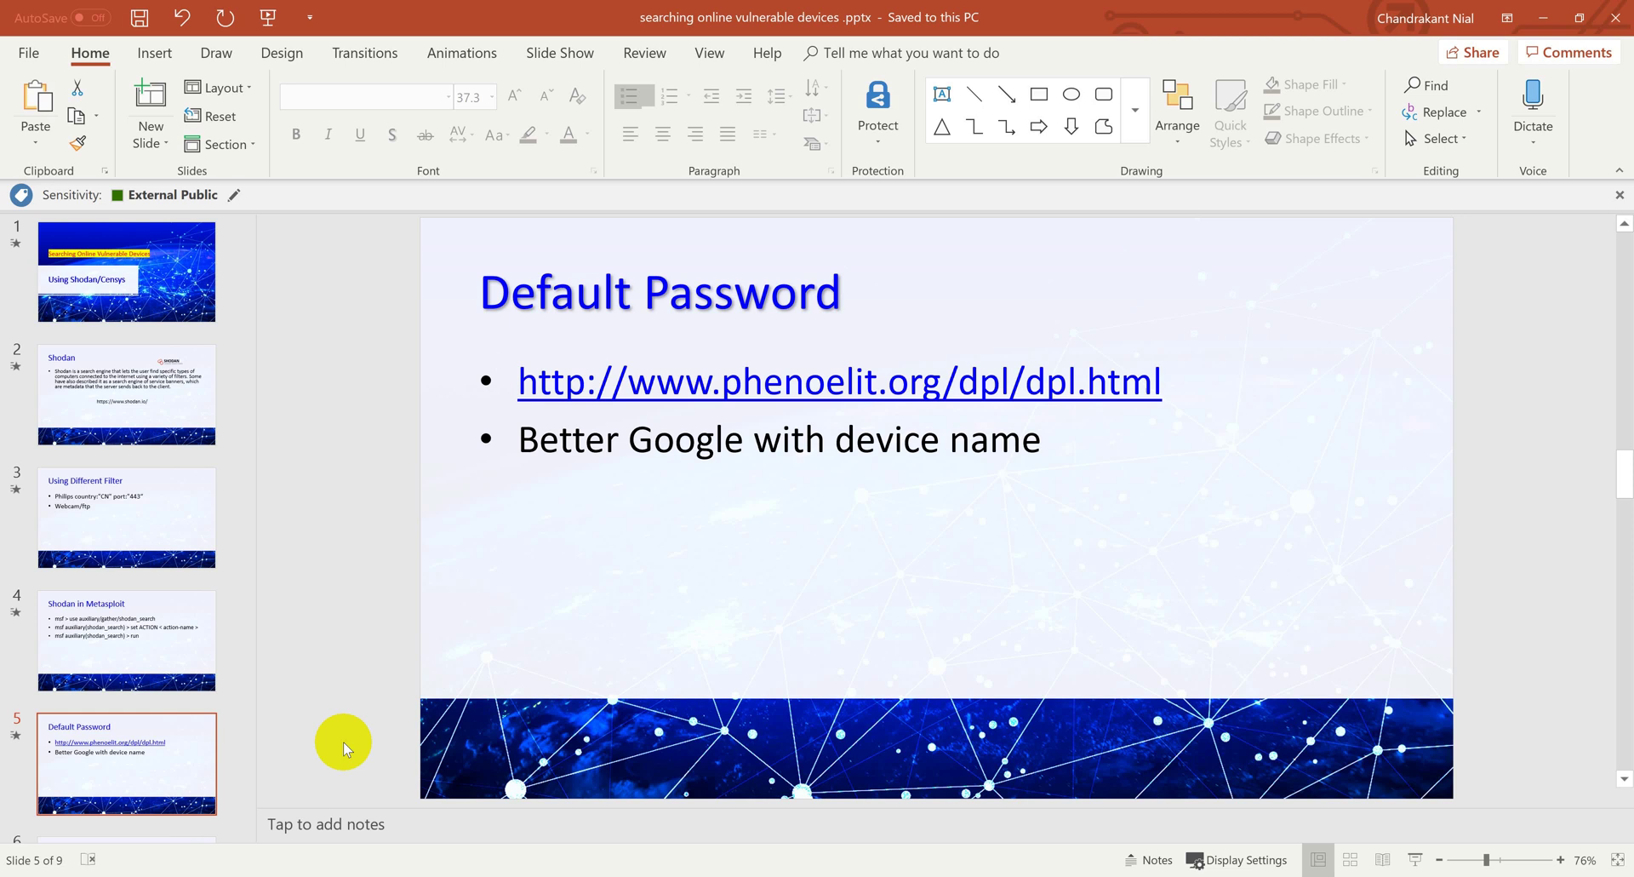
left_click(777, 399)
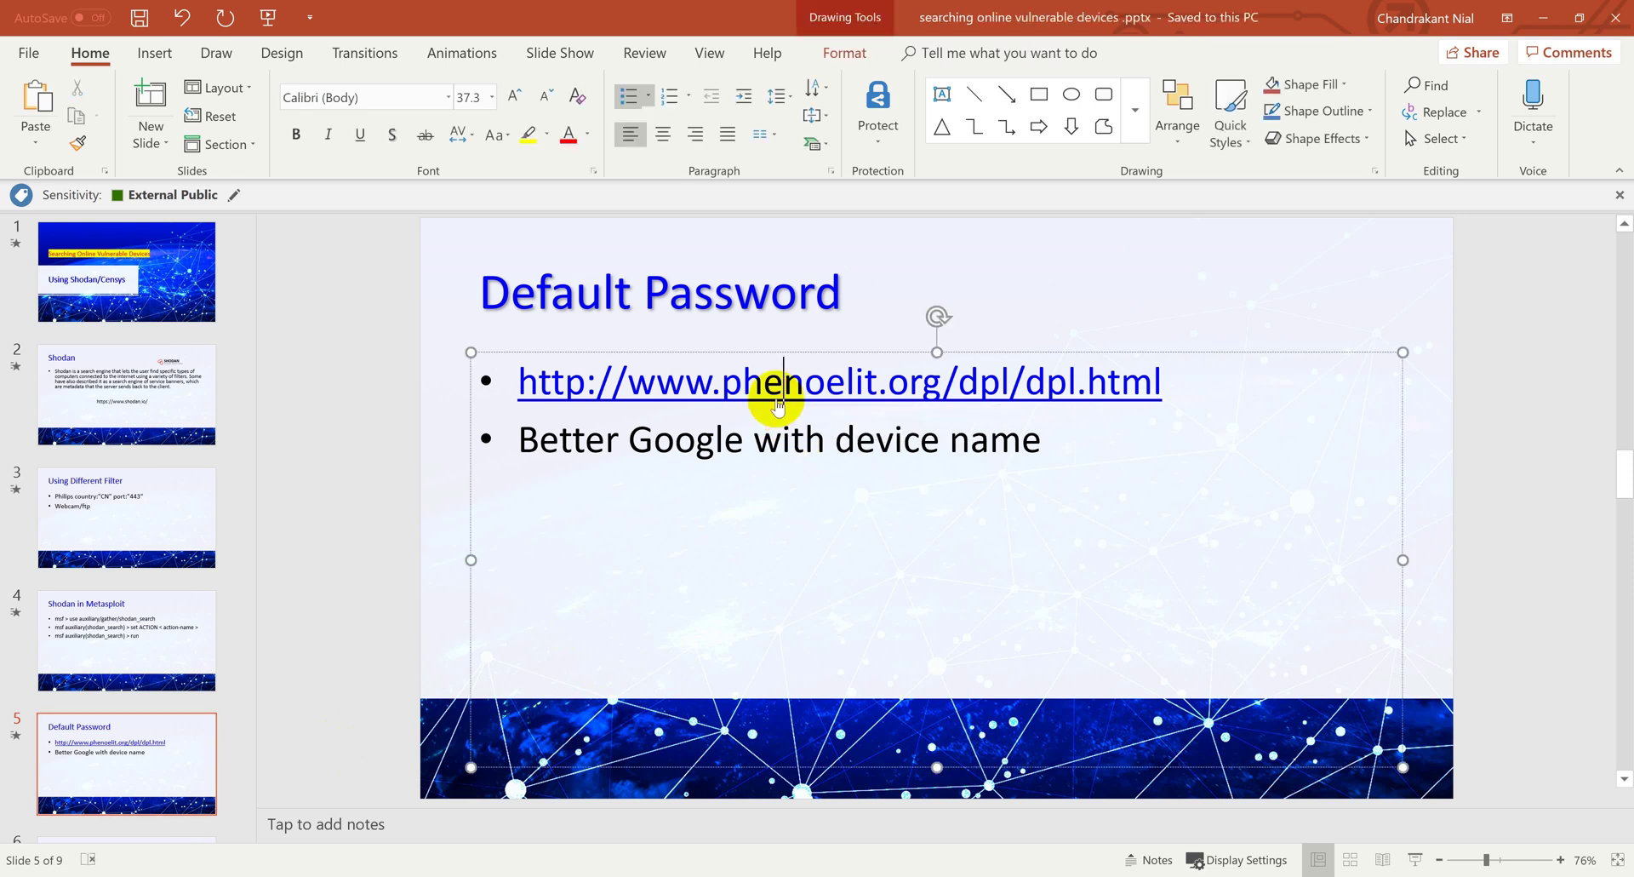
Step: Ctrl+click the phenoelit link and browse its 2007-07-03 vendor, model, username and password table in Chrome
left_click(776, 400, "ctrl")
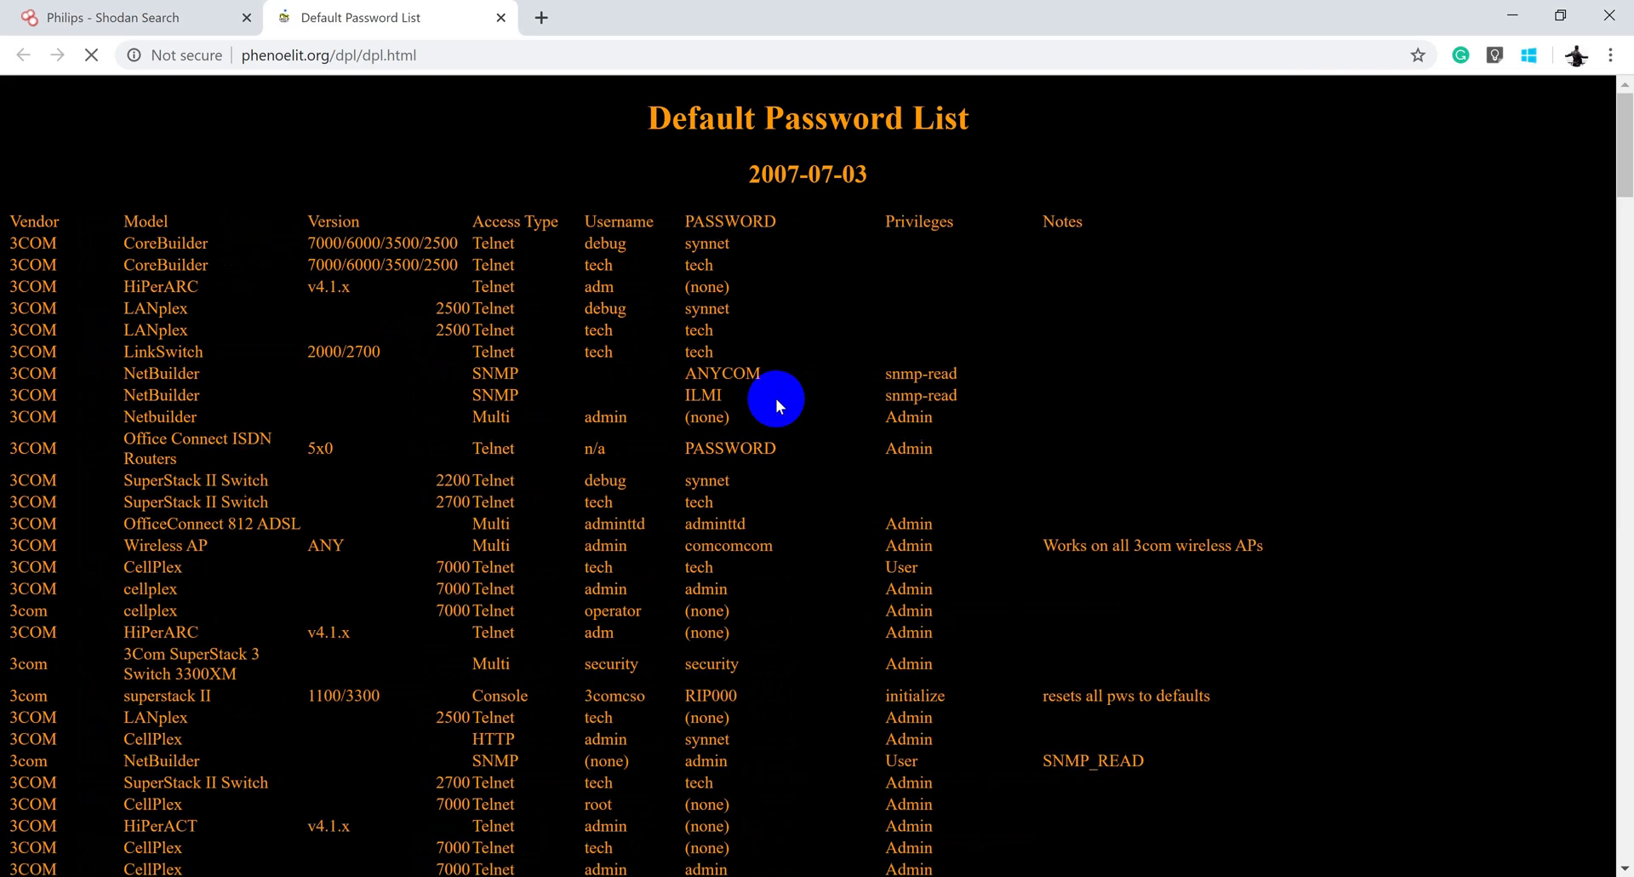
scroll(727, 473, "down", 3)
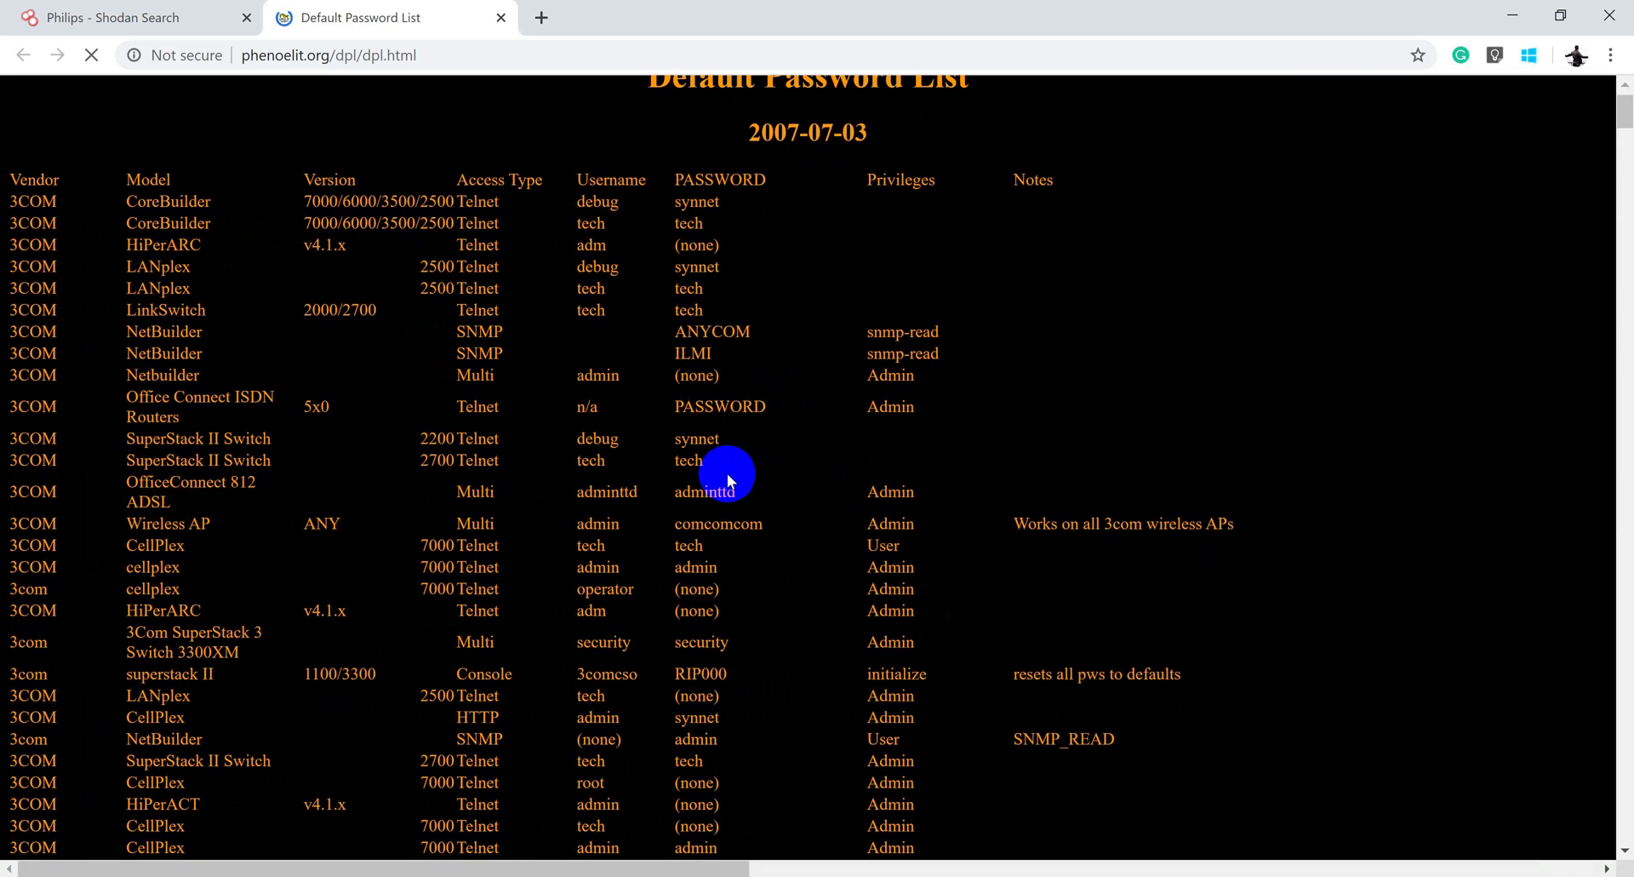
scroll(365, 443, "up", 2)
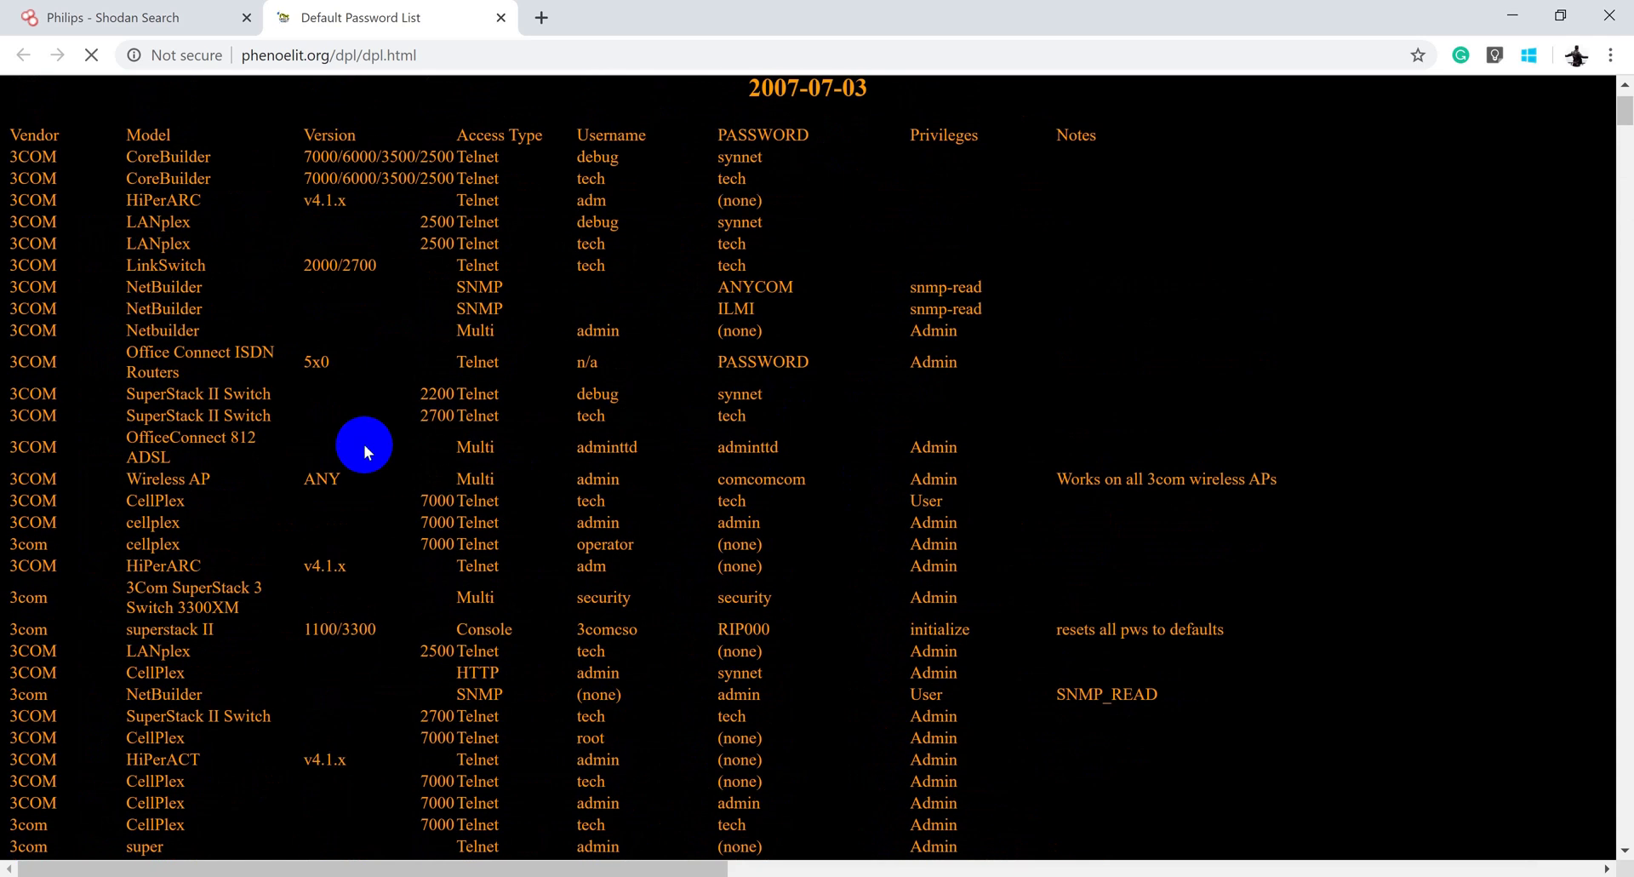
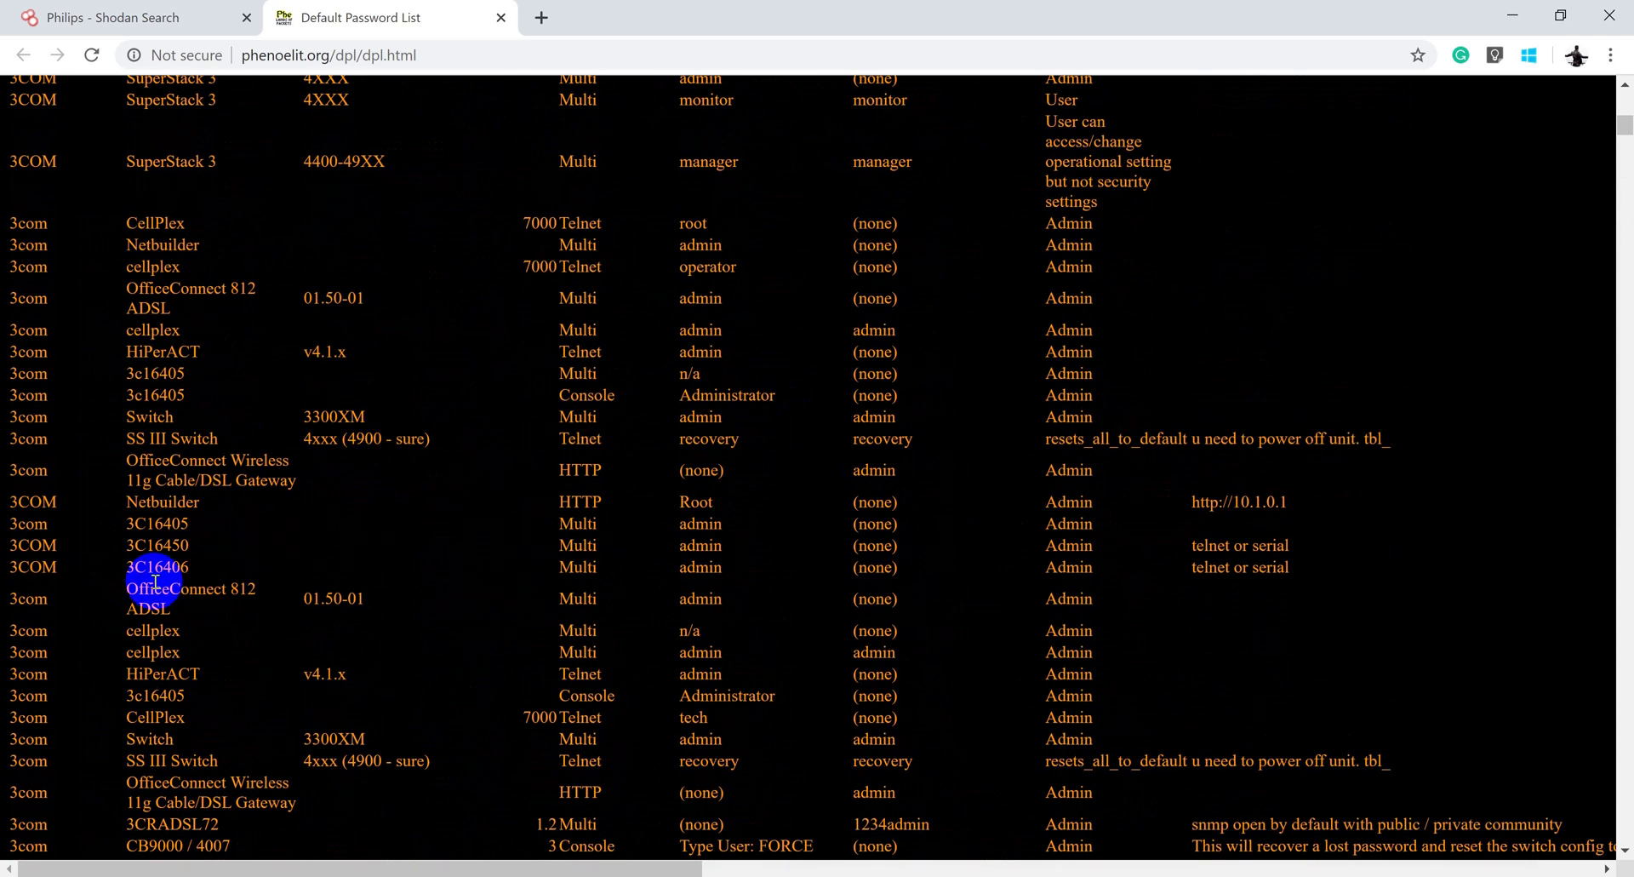
Step: Scroll from the top of the phenoelit list down past the 3COM entries to the ACCTON rows
scroll(254, 546, "up", 10)
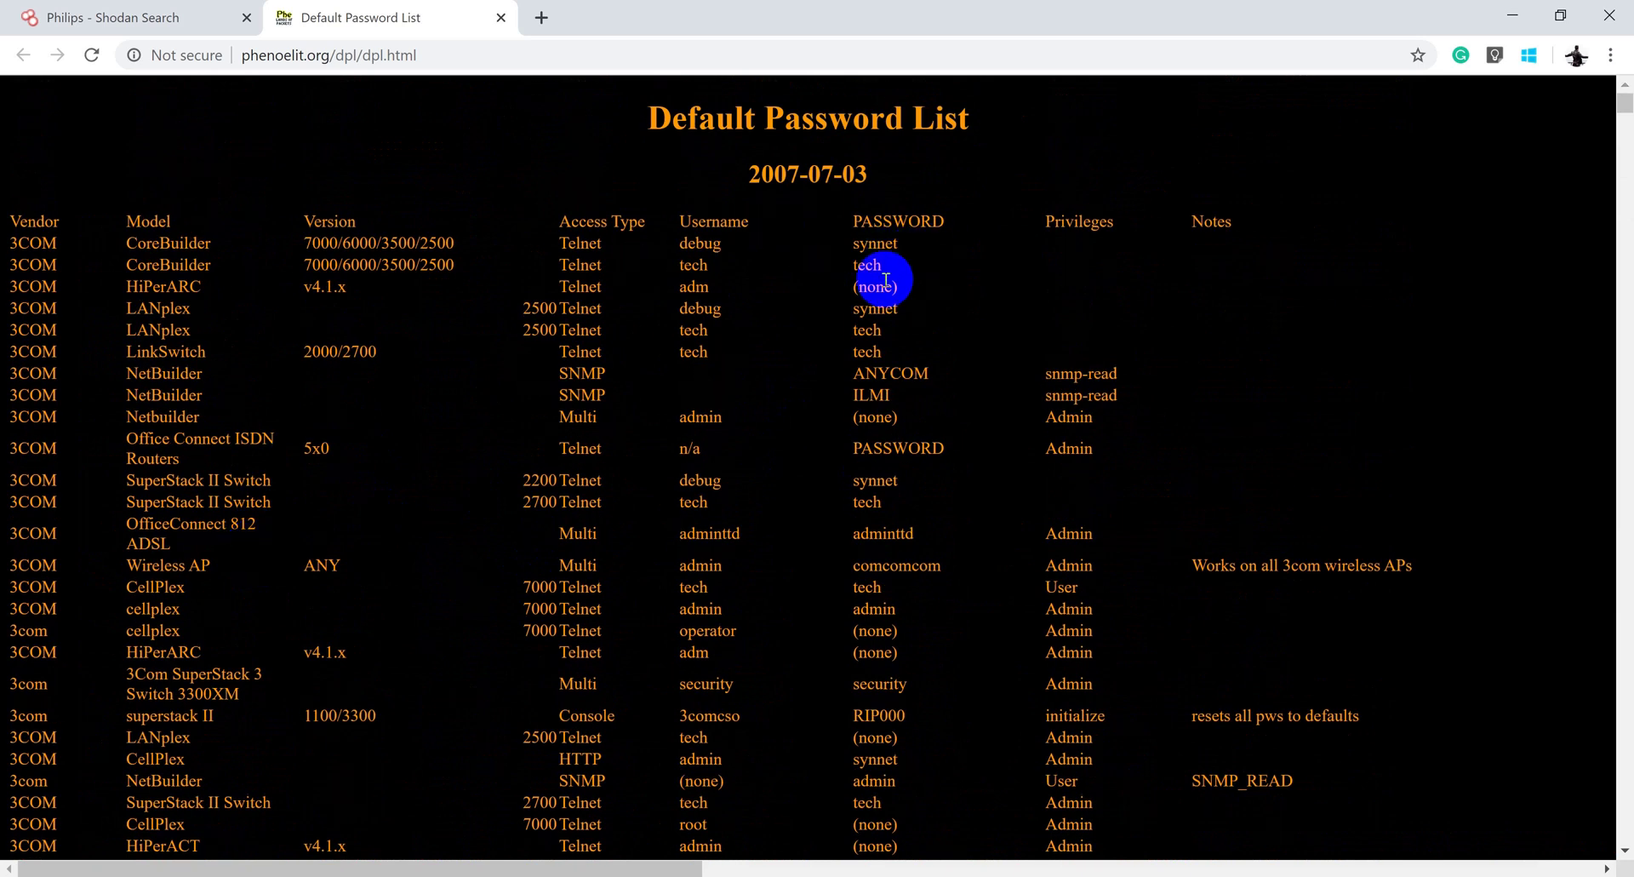
scroll(844, 348, "down", 4)
scroll(843, 348, "down", 4)
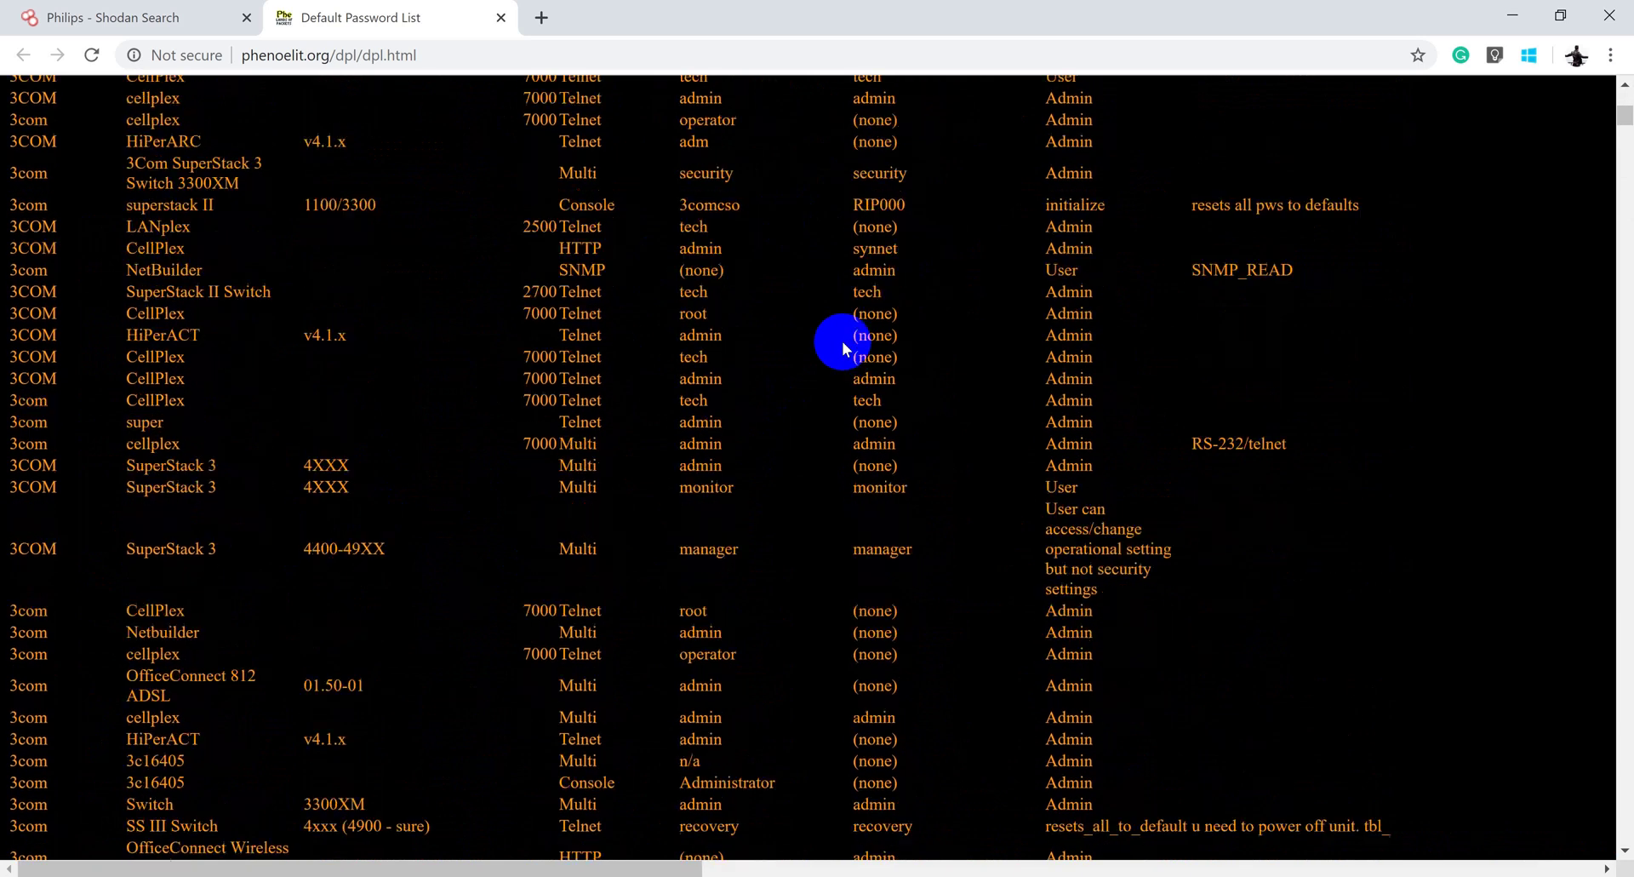
scroll(844, 344, "down", 4)
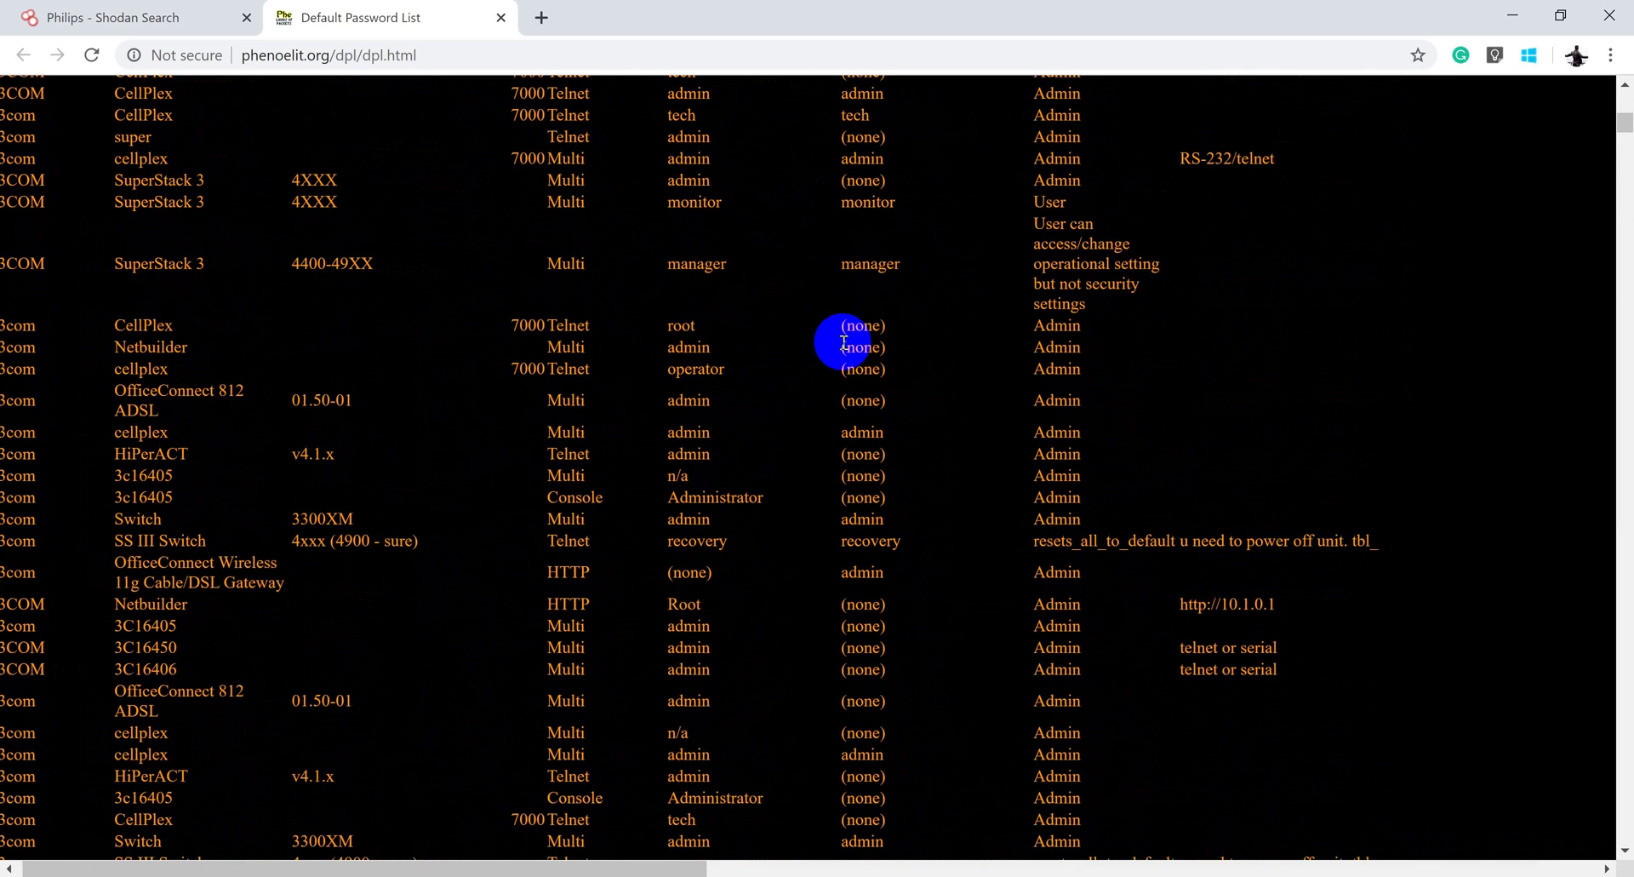
scroll(819, 294, "down", 1)
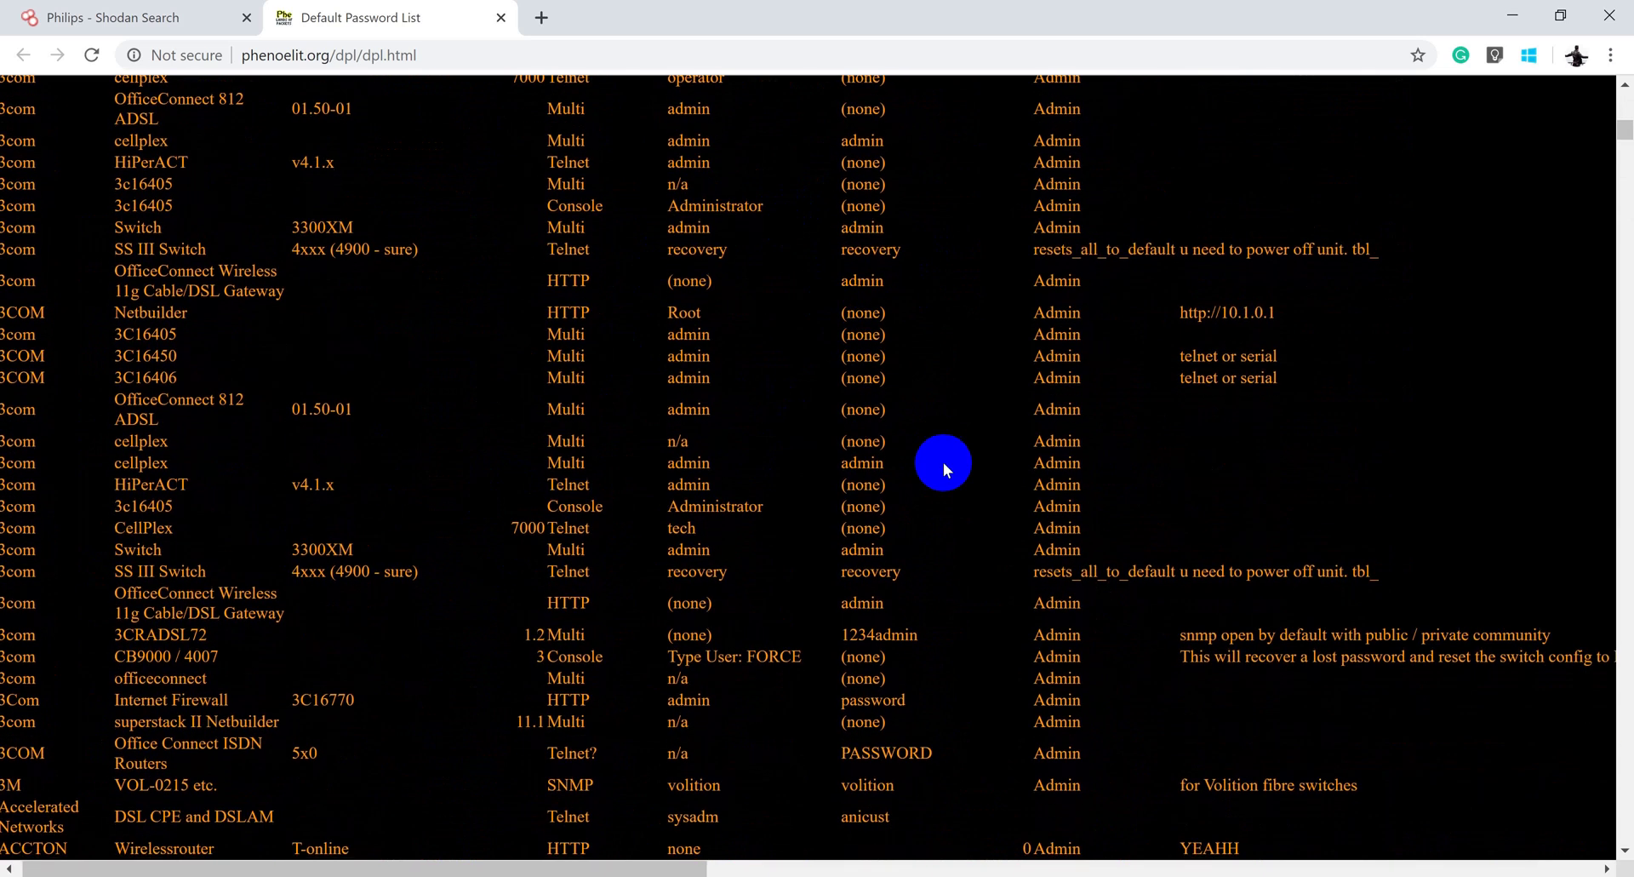
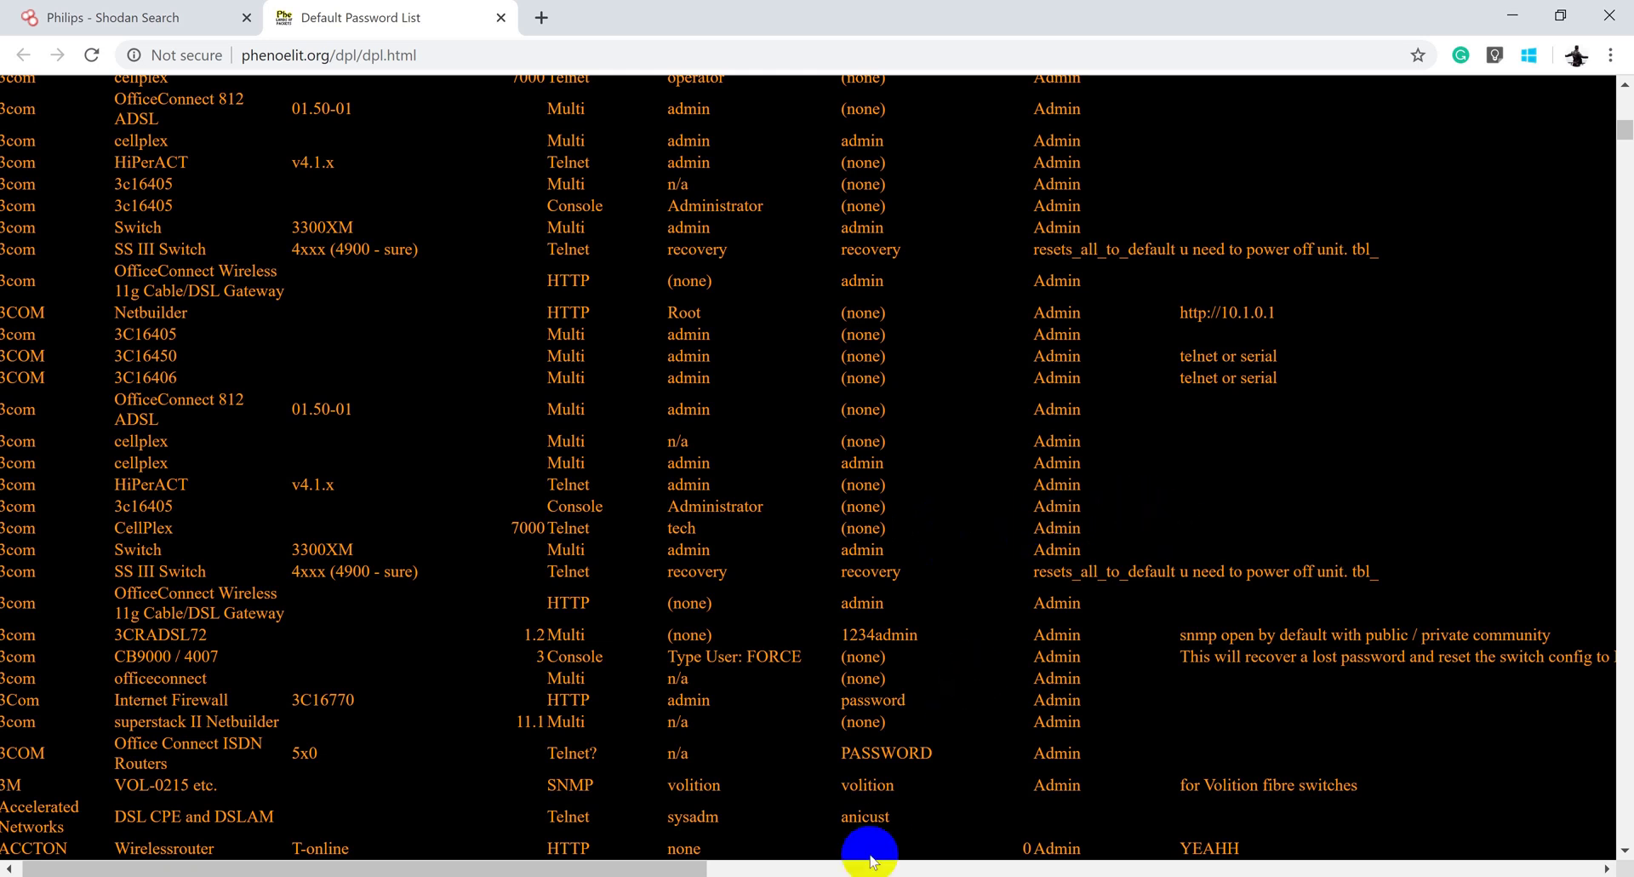
Step: Return to the PowerPoint 'Default Password' slide, with the cursor after the 'Better Google with device name' bullet
left_click(869, 864)
left_click(723, 632)
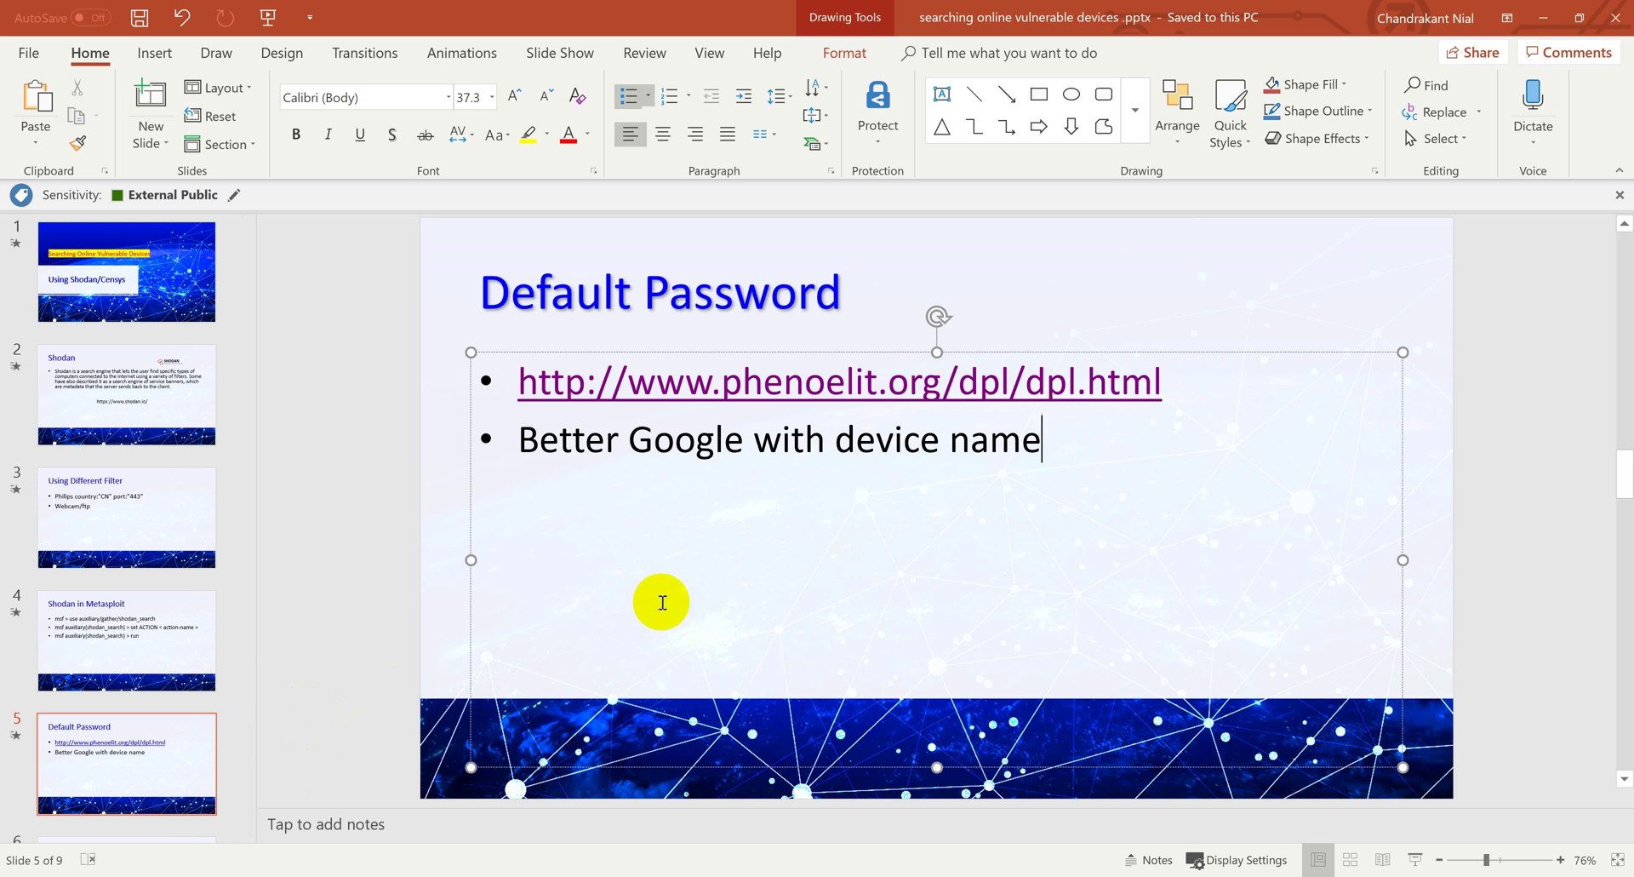
Step: Advance the deck to slide 6 'Shodan CLI'
left_click(110, 748)
key("Down")
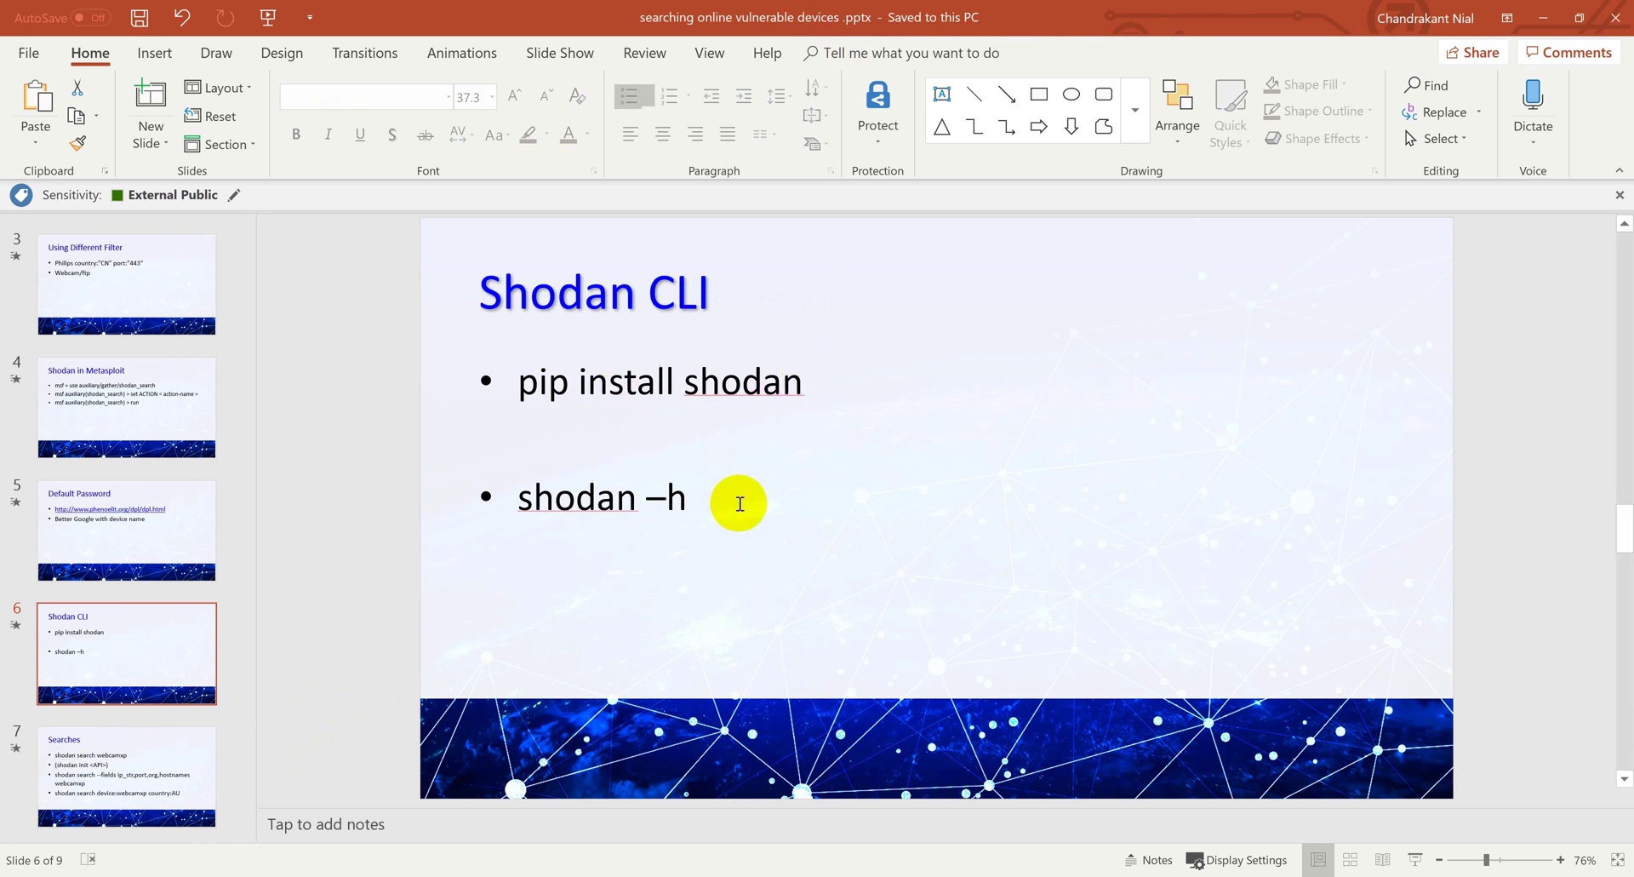
Step: Back in Kali, open a new terminal tab and run 'shodan' to print its usage and commands
left_click(834, 876)
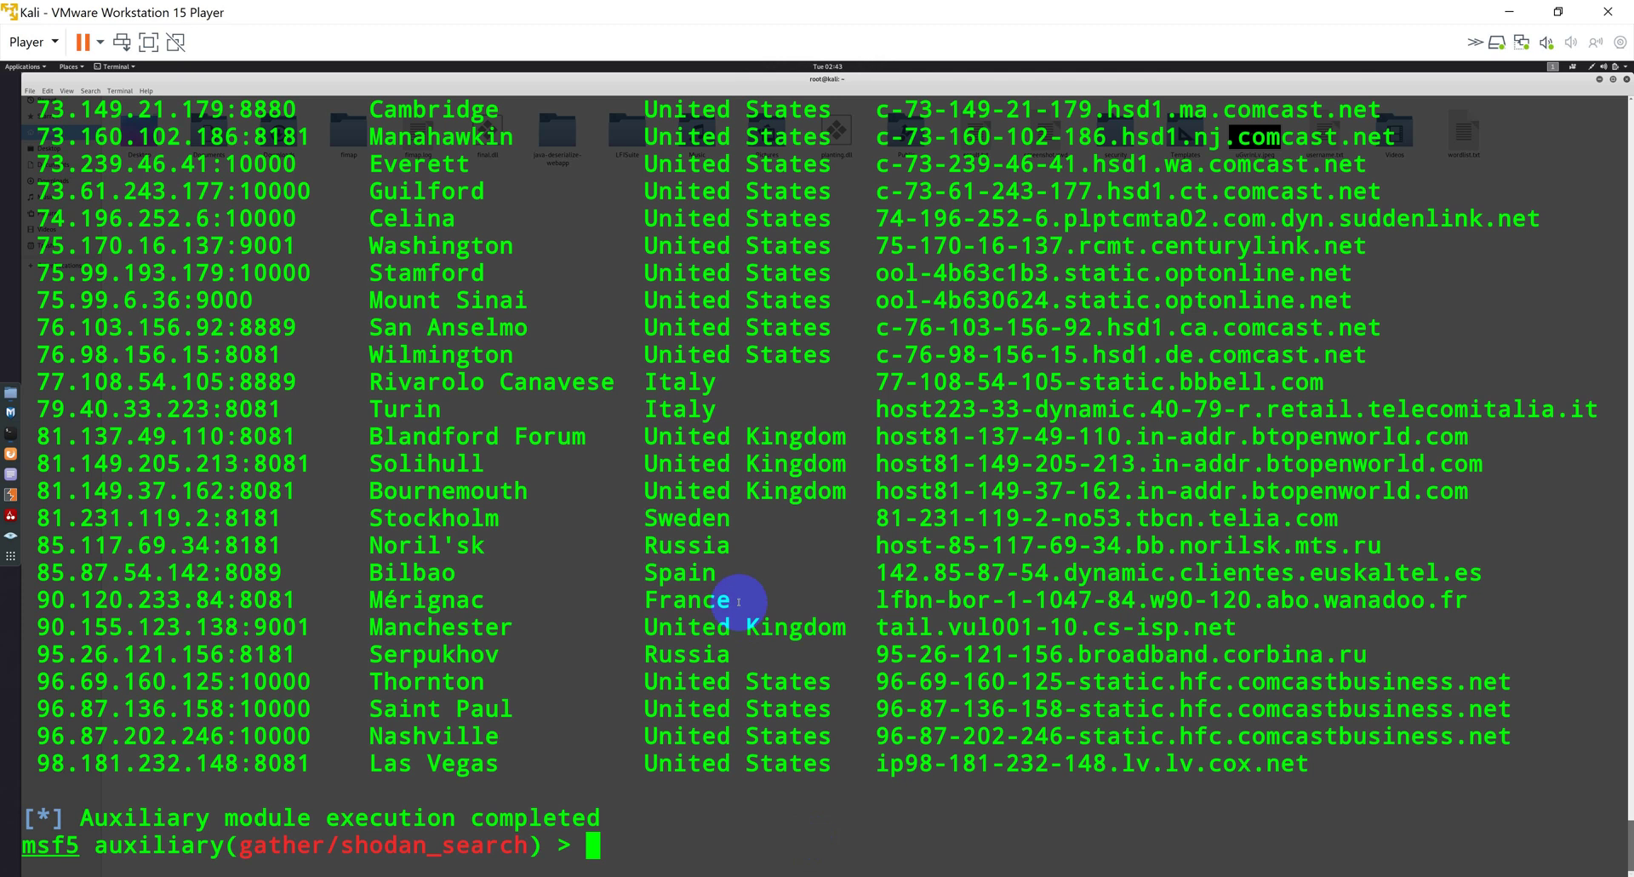
key("ctrl+shift+t")
type("shod")
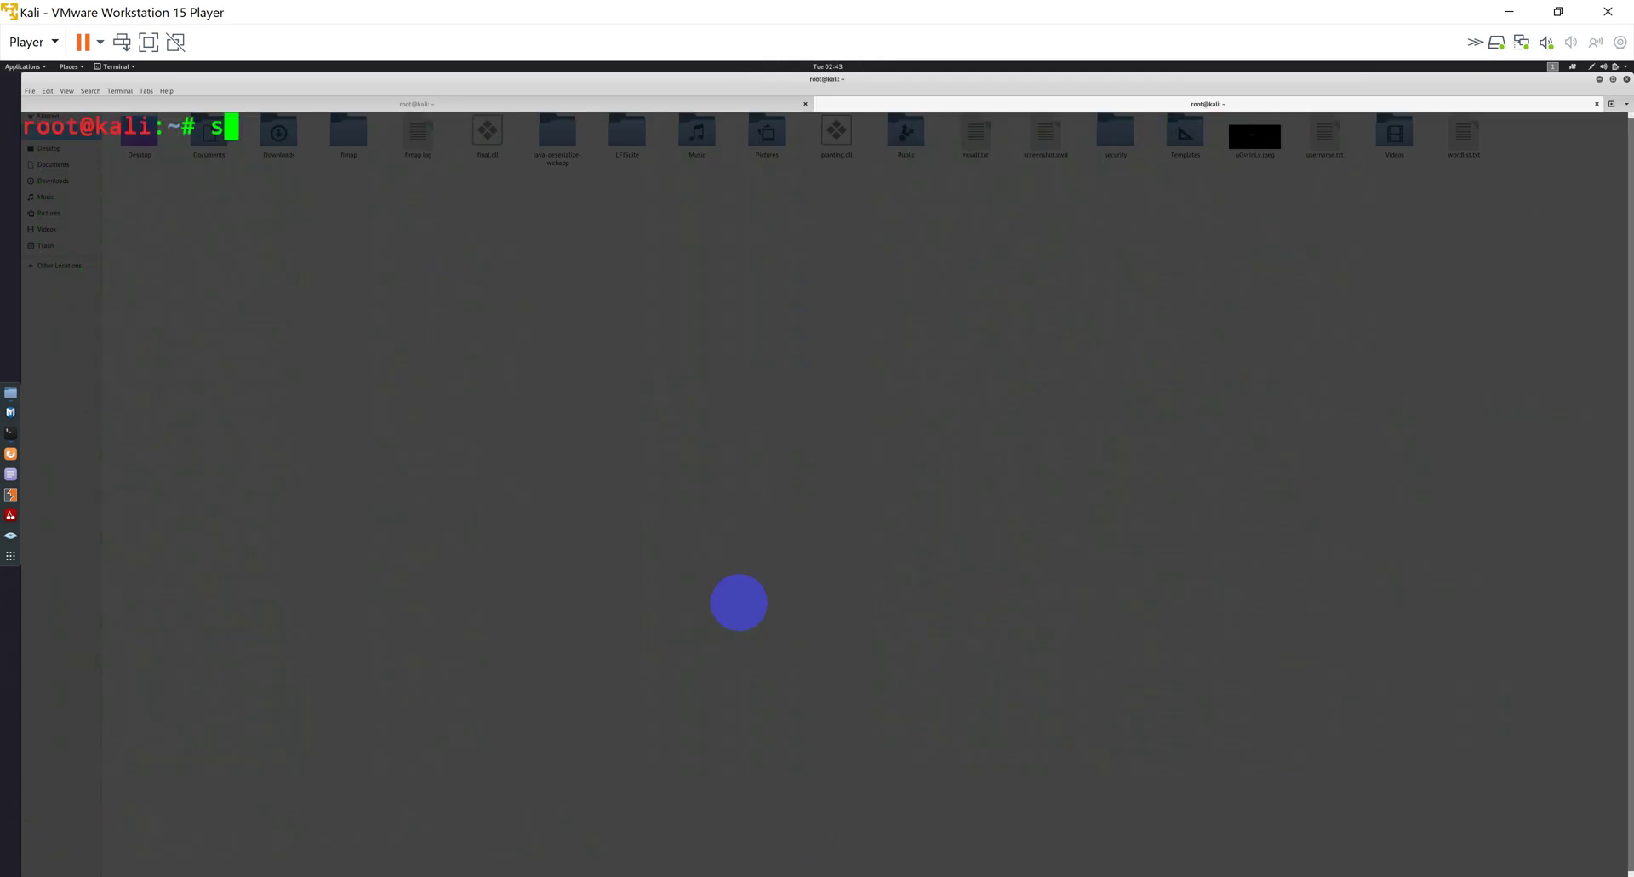
type("an")
key("Return")
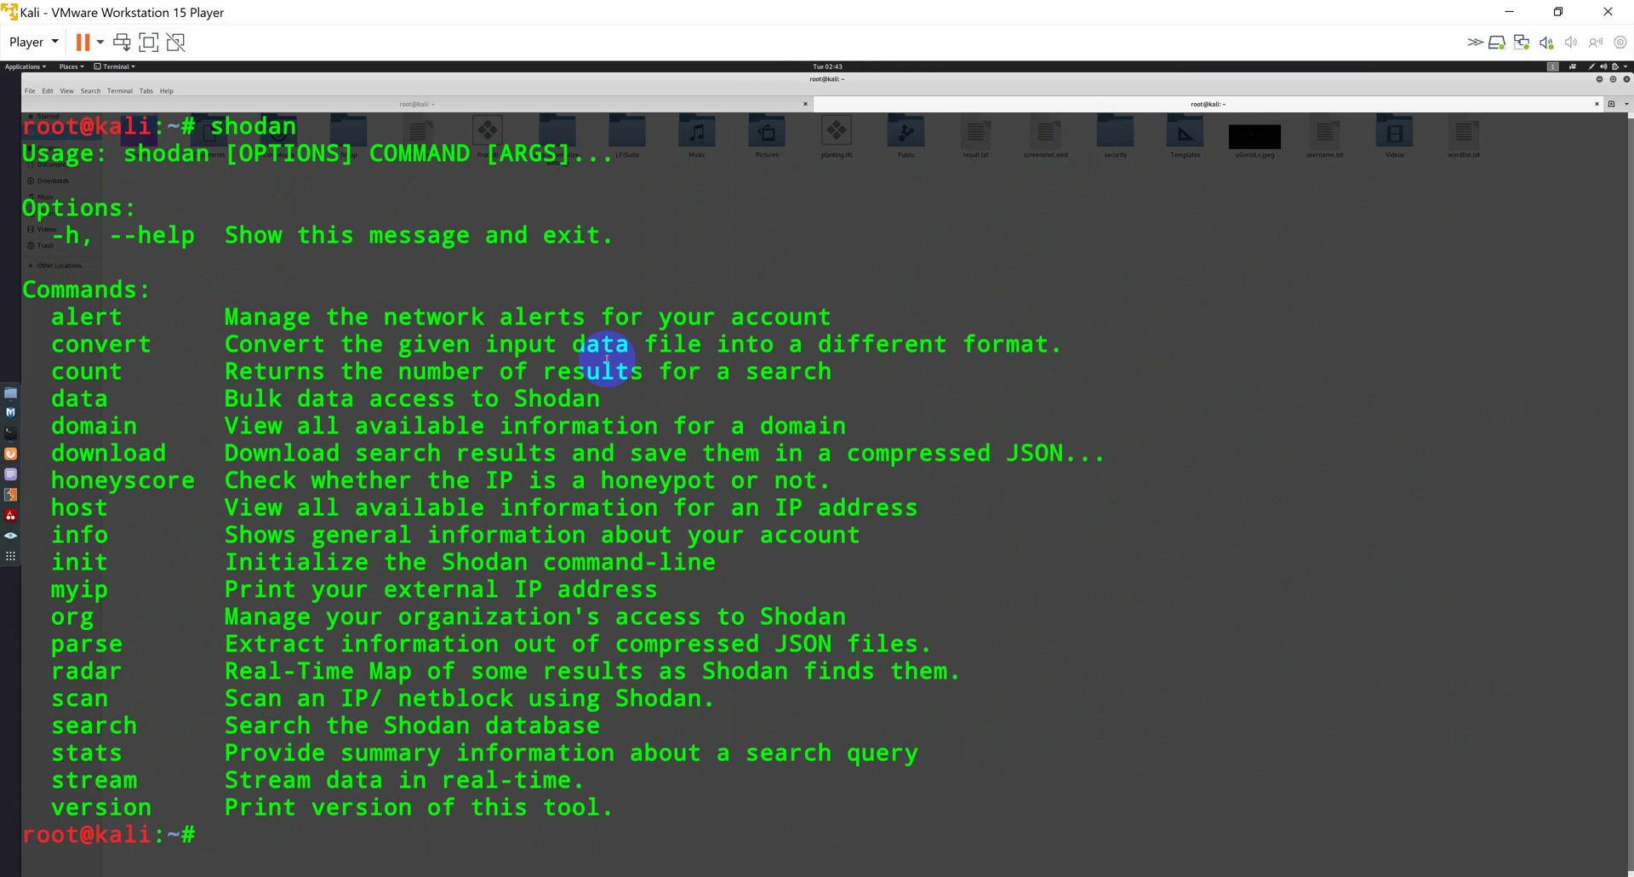
left_click_drag(357, 283, 474, 317)
left_click(519, 357)
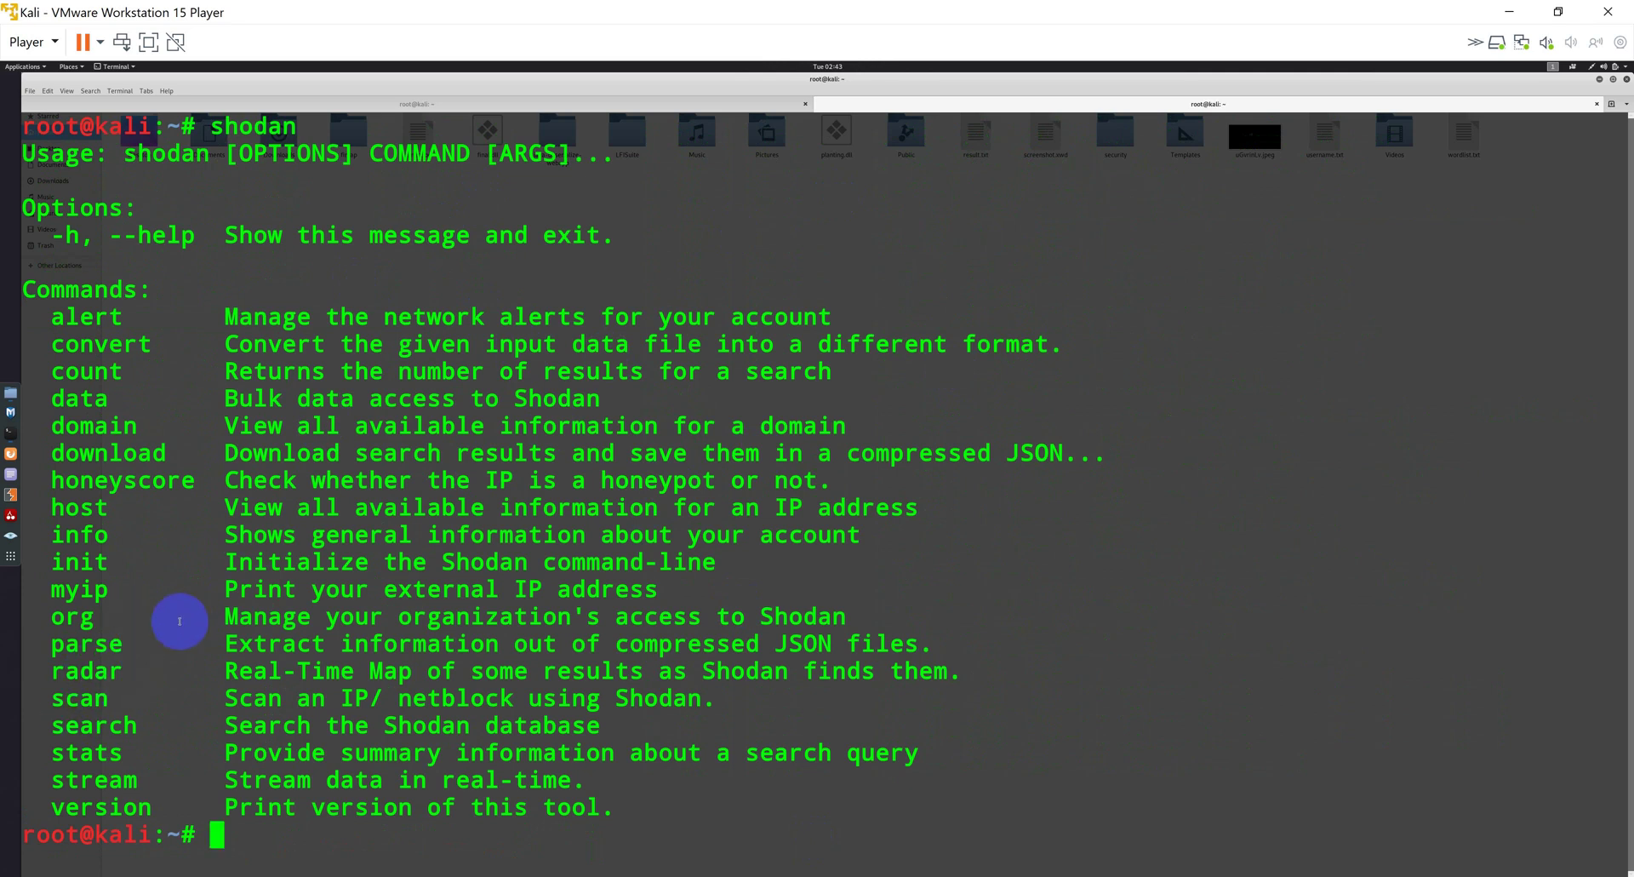
Step: Clear the screen and run 'shodan init' with the API key, confirming 'Successfully initialized'
key("ctrl+l")
type("sho")
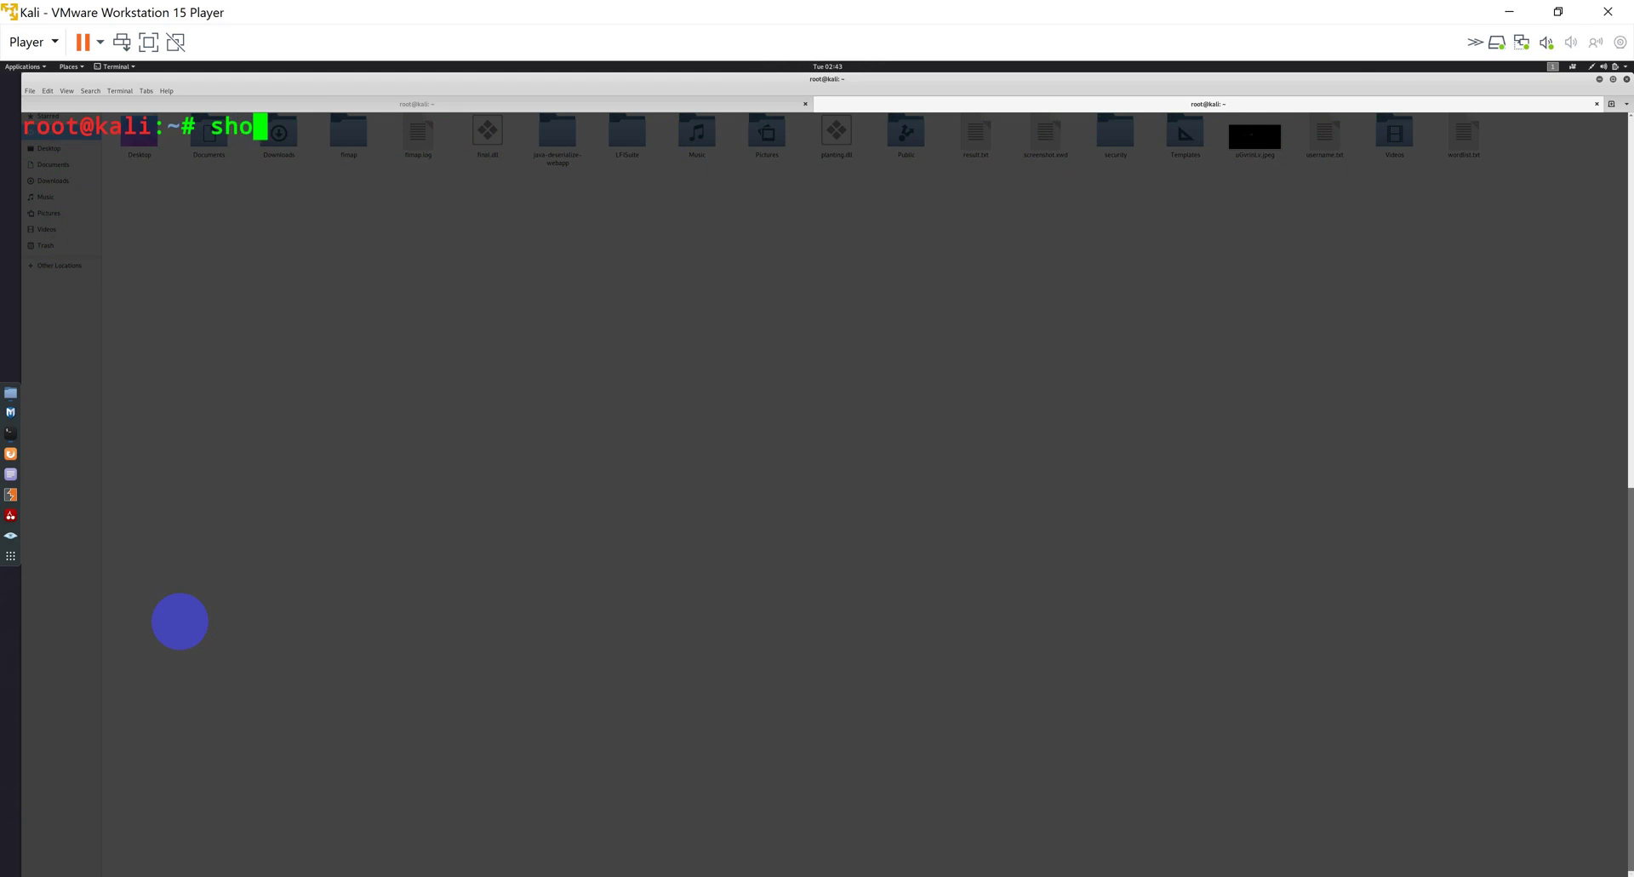
key("BackSpace")
key("BackSpace")
key("BackSpace")
type("shodan")
key("BackSpace")
key("BackSpace")
key("BackSpace")
key("BackSpace")
type("shodan init <>")
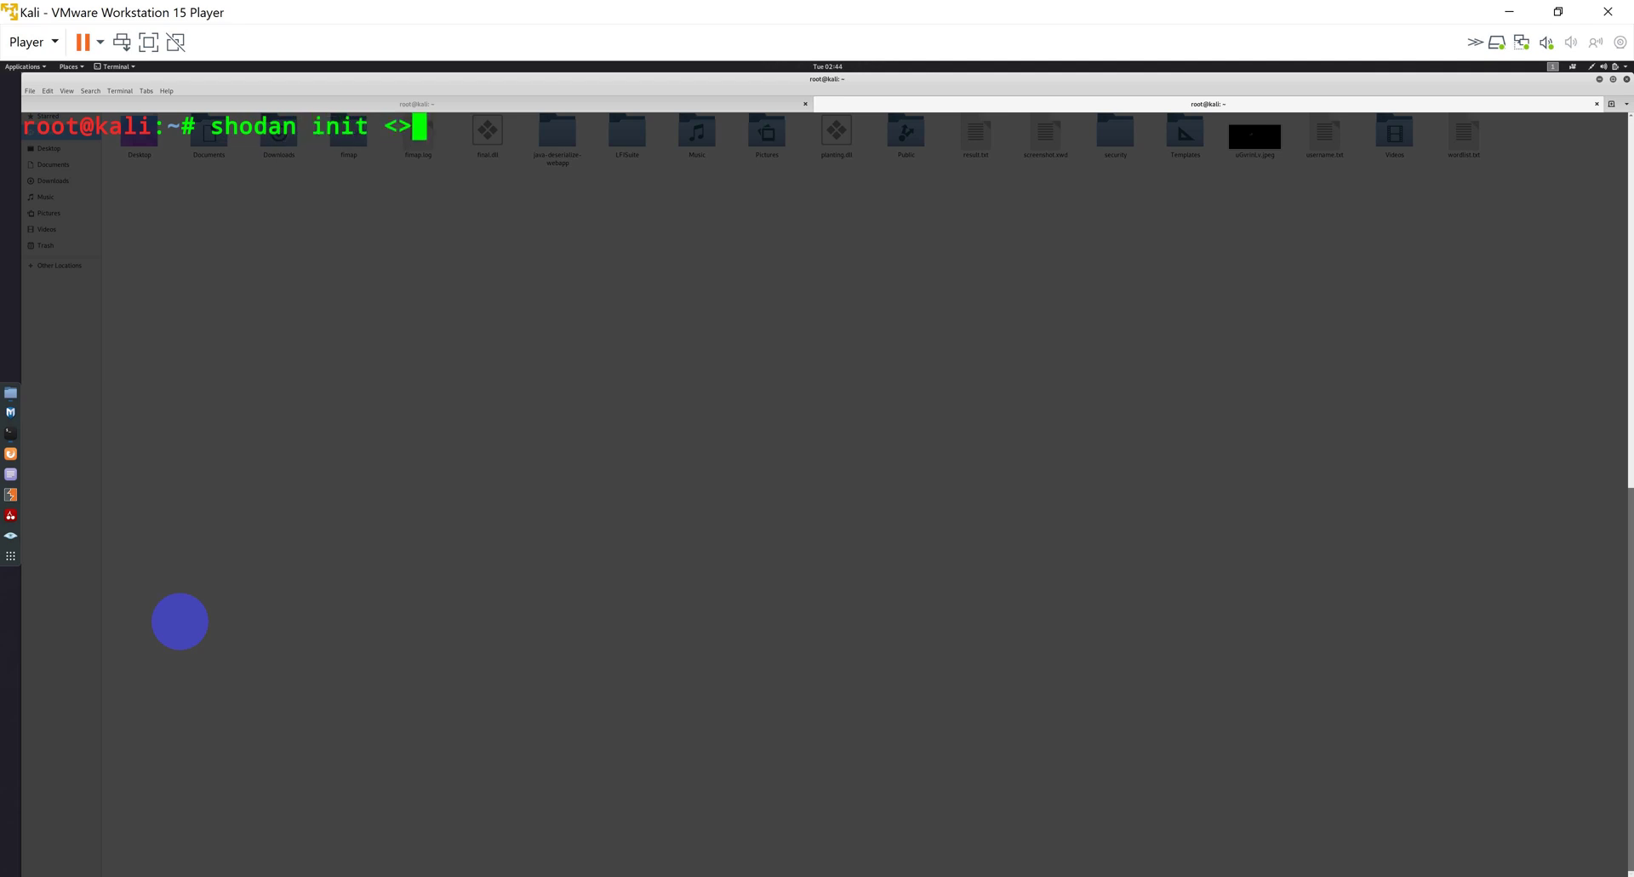
type("APIKEY")
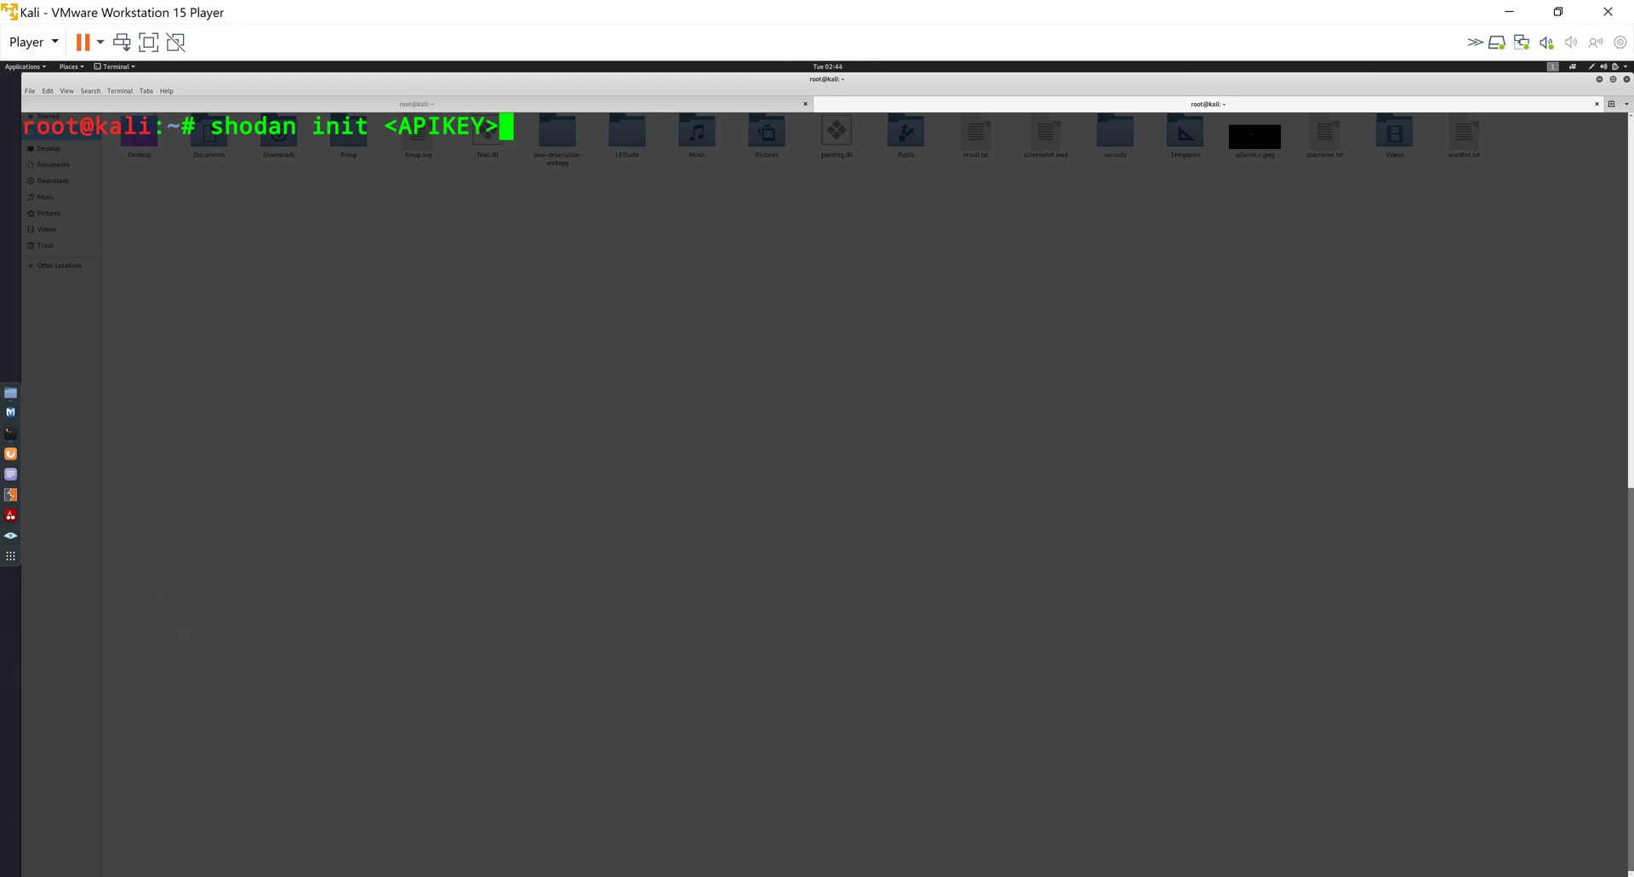
key("Return")
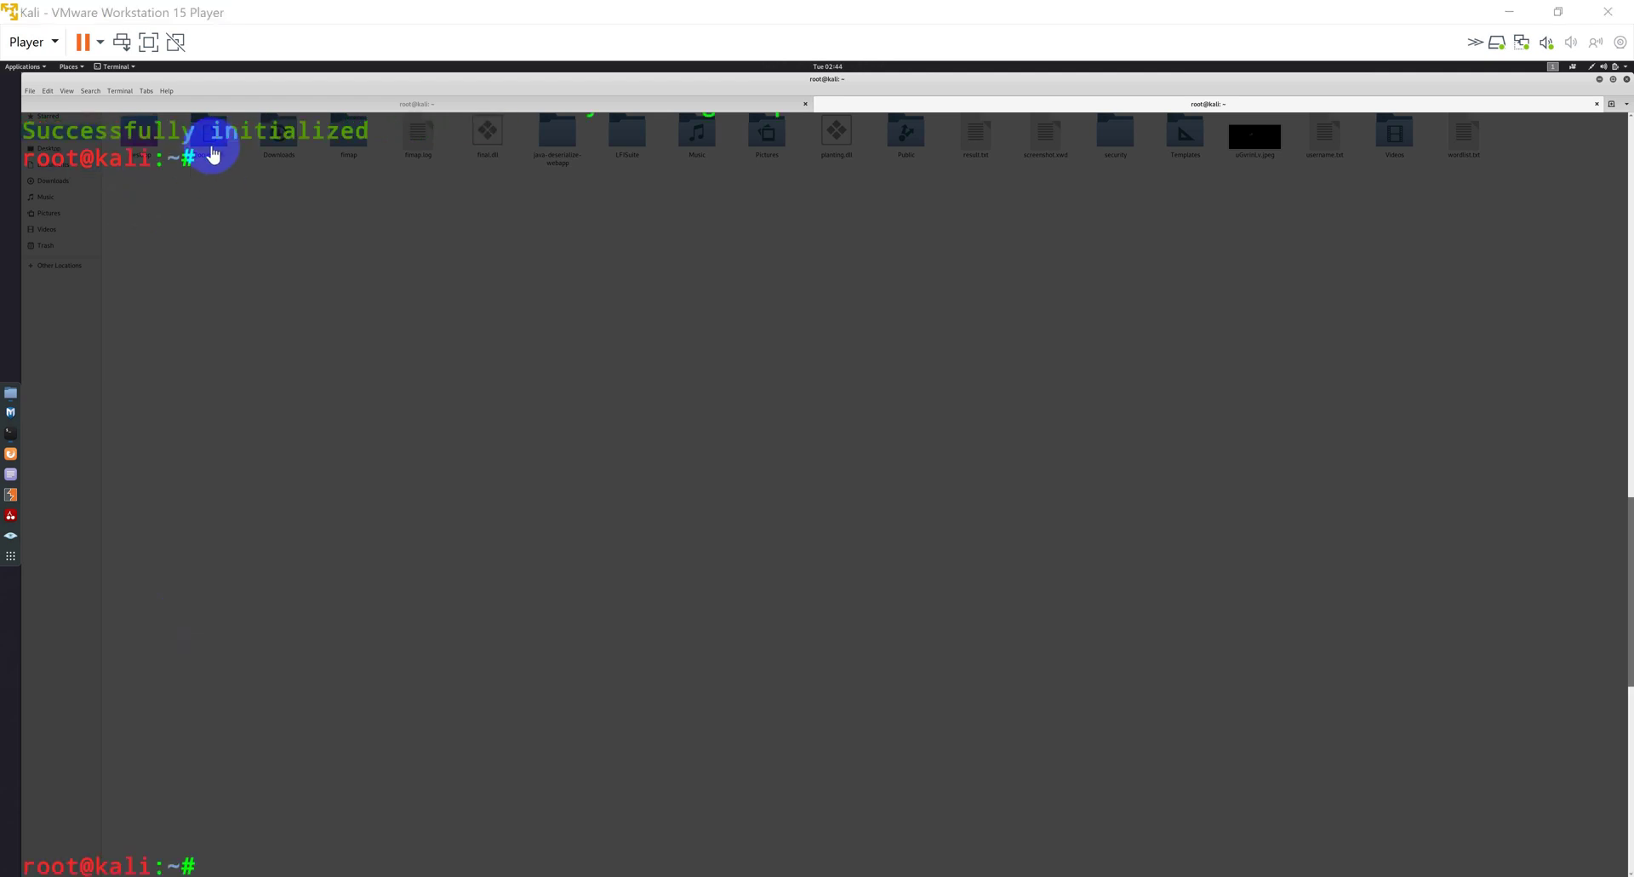
left_click_drag(242, 155, 164, 127)
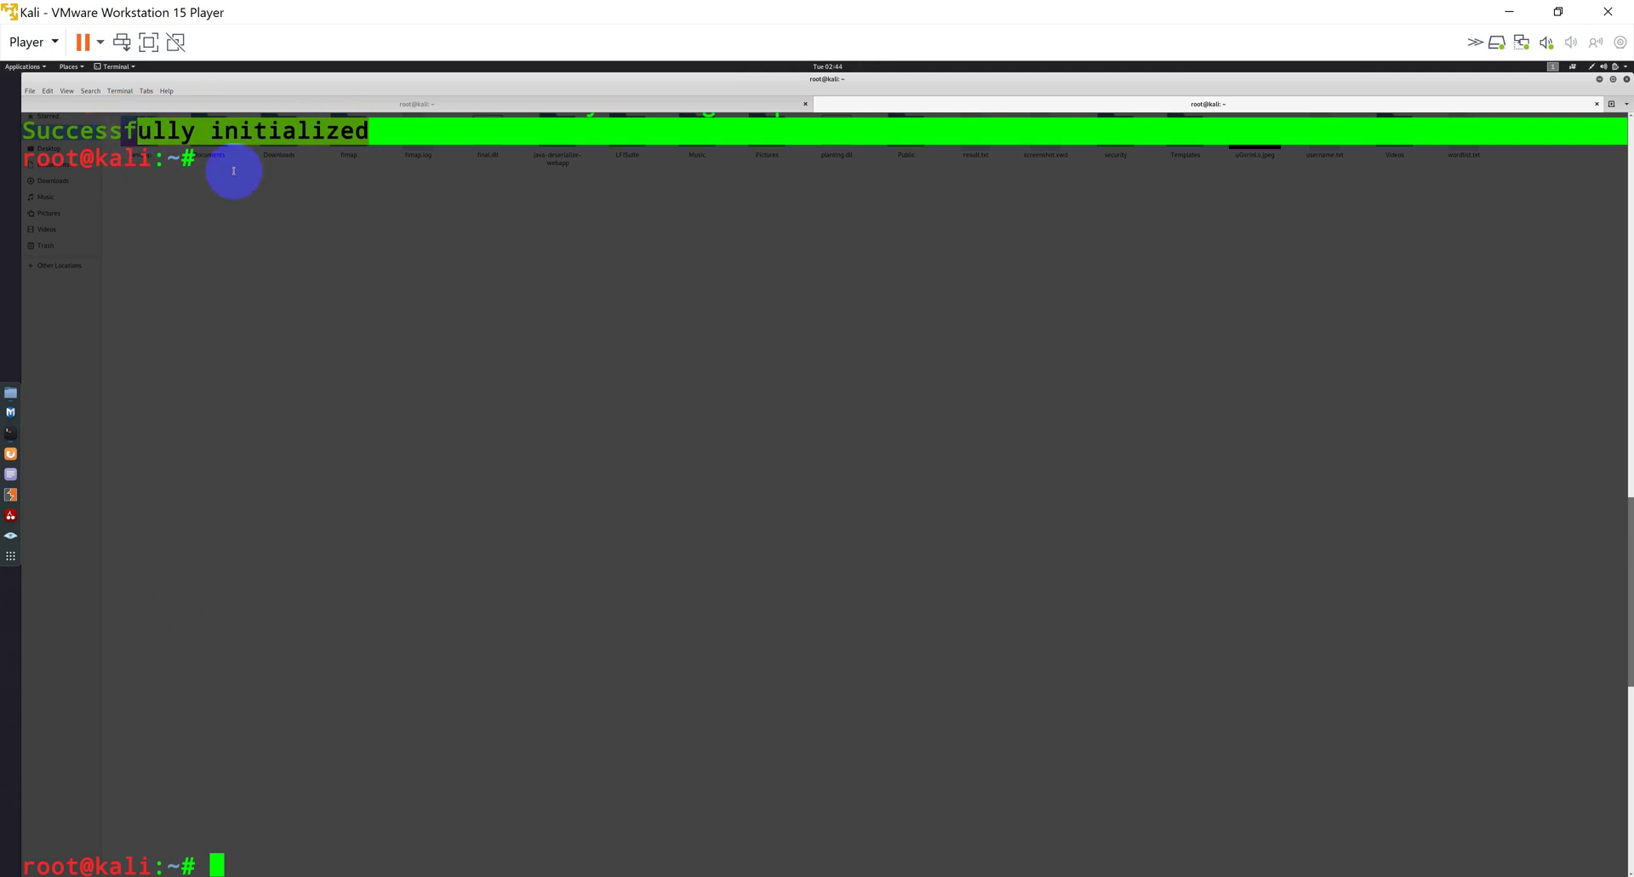
left_click(477, 297)
Step: Run 'shodan host 140.82.118.3' and highlight its country United States and organization GitHub
key("ctrl+l")
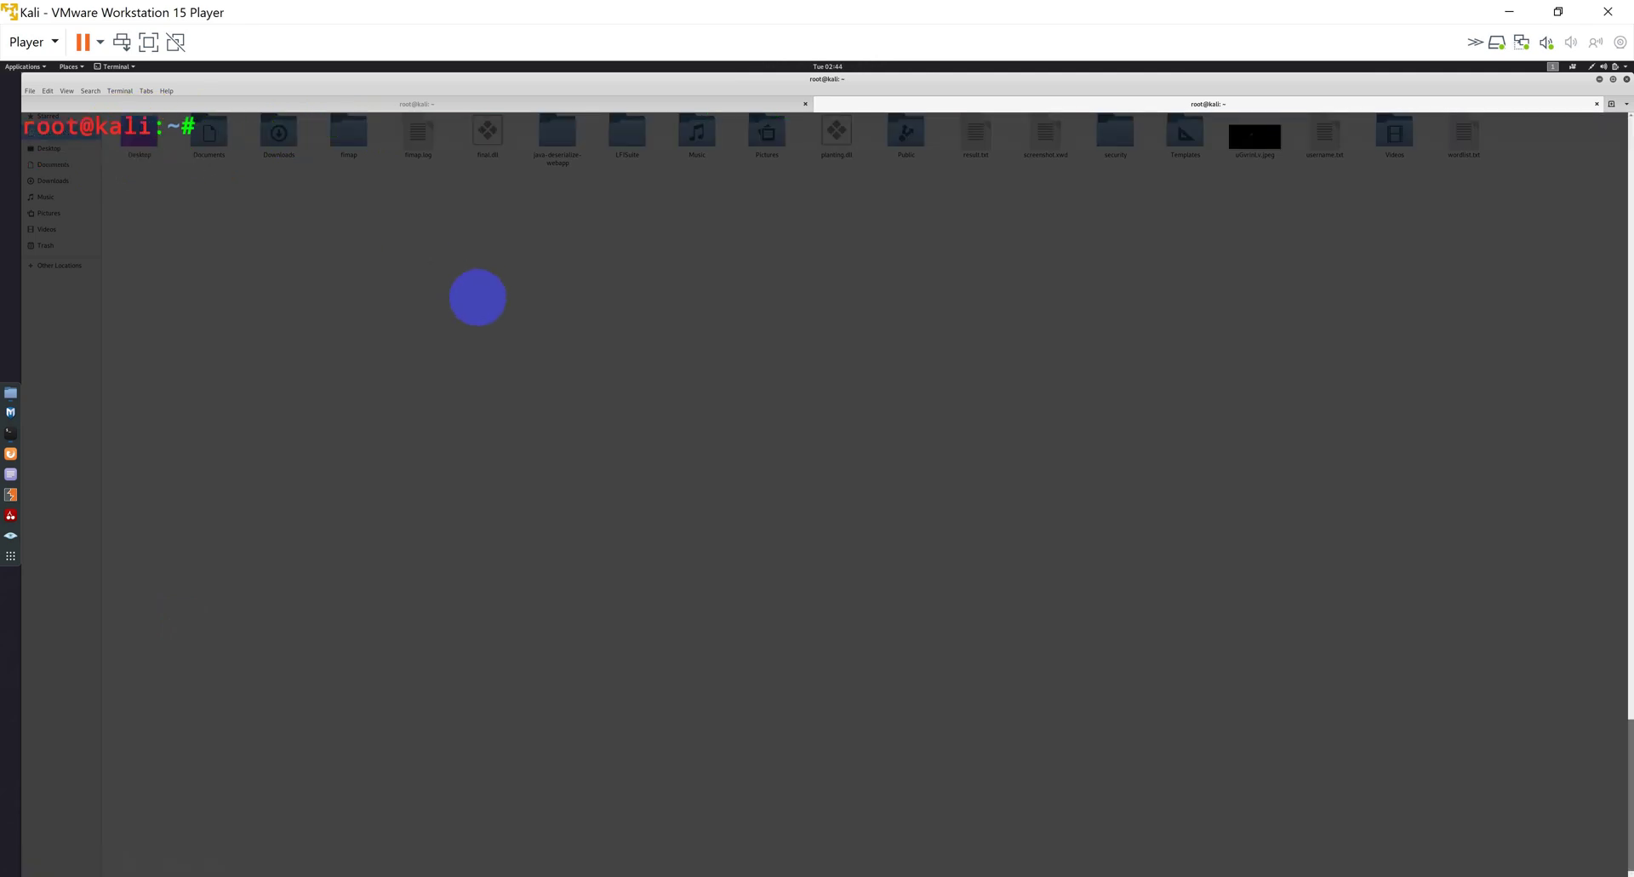
type("shodan host ")
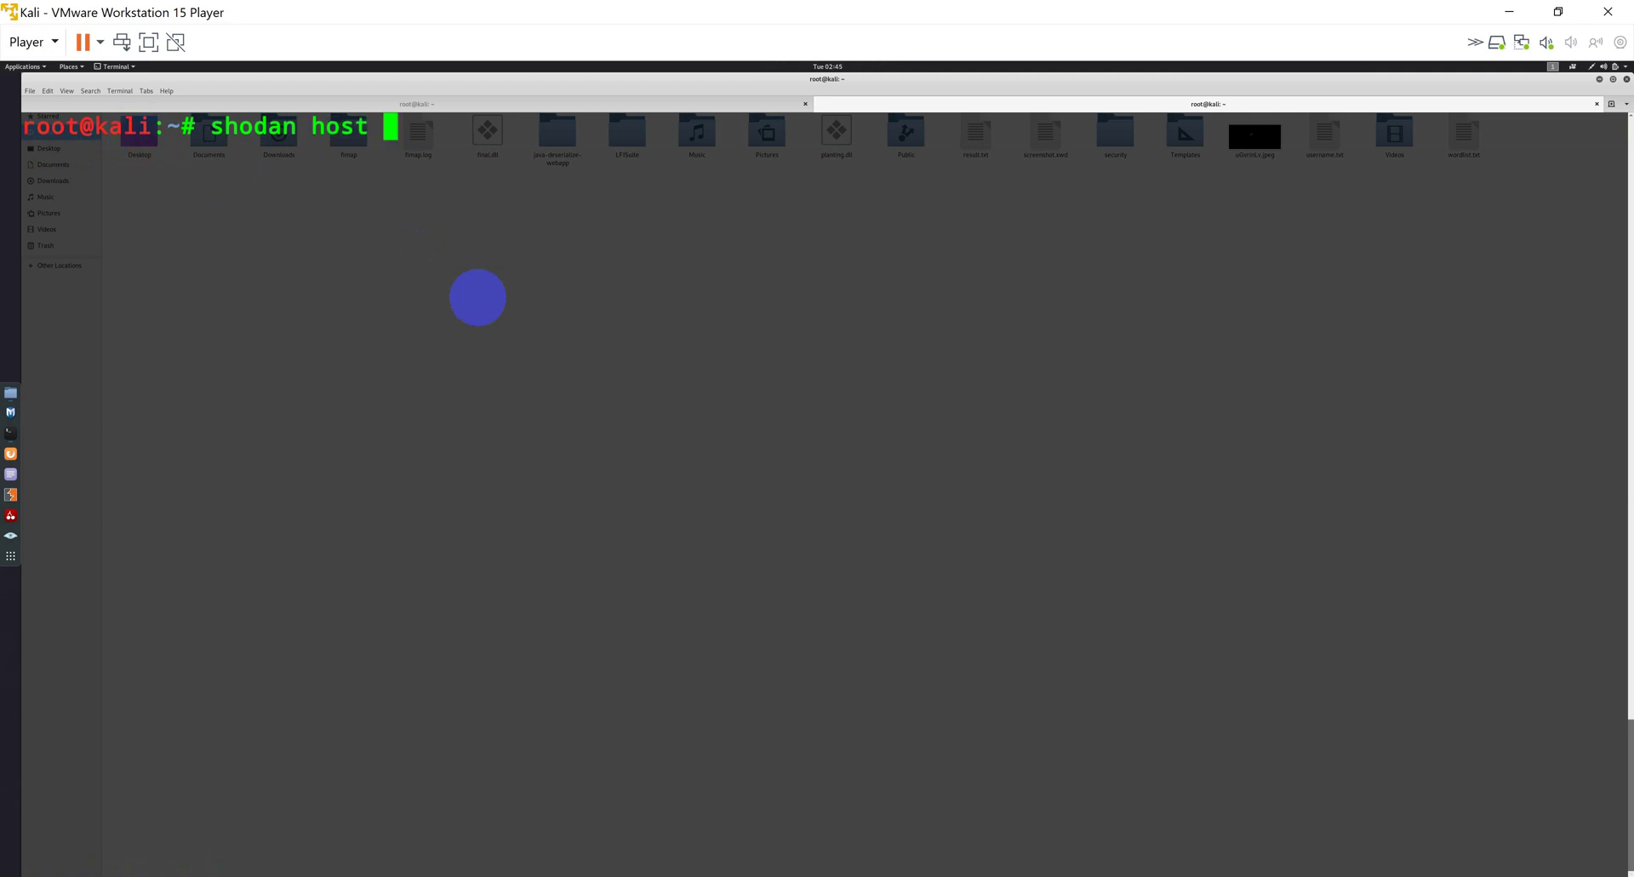
type("19")
type("0.8")
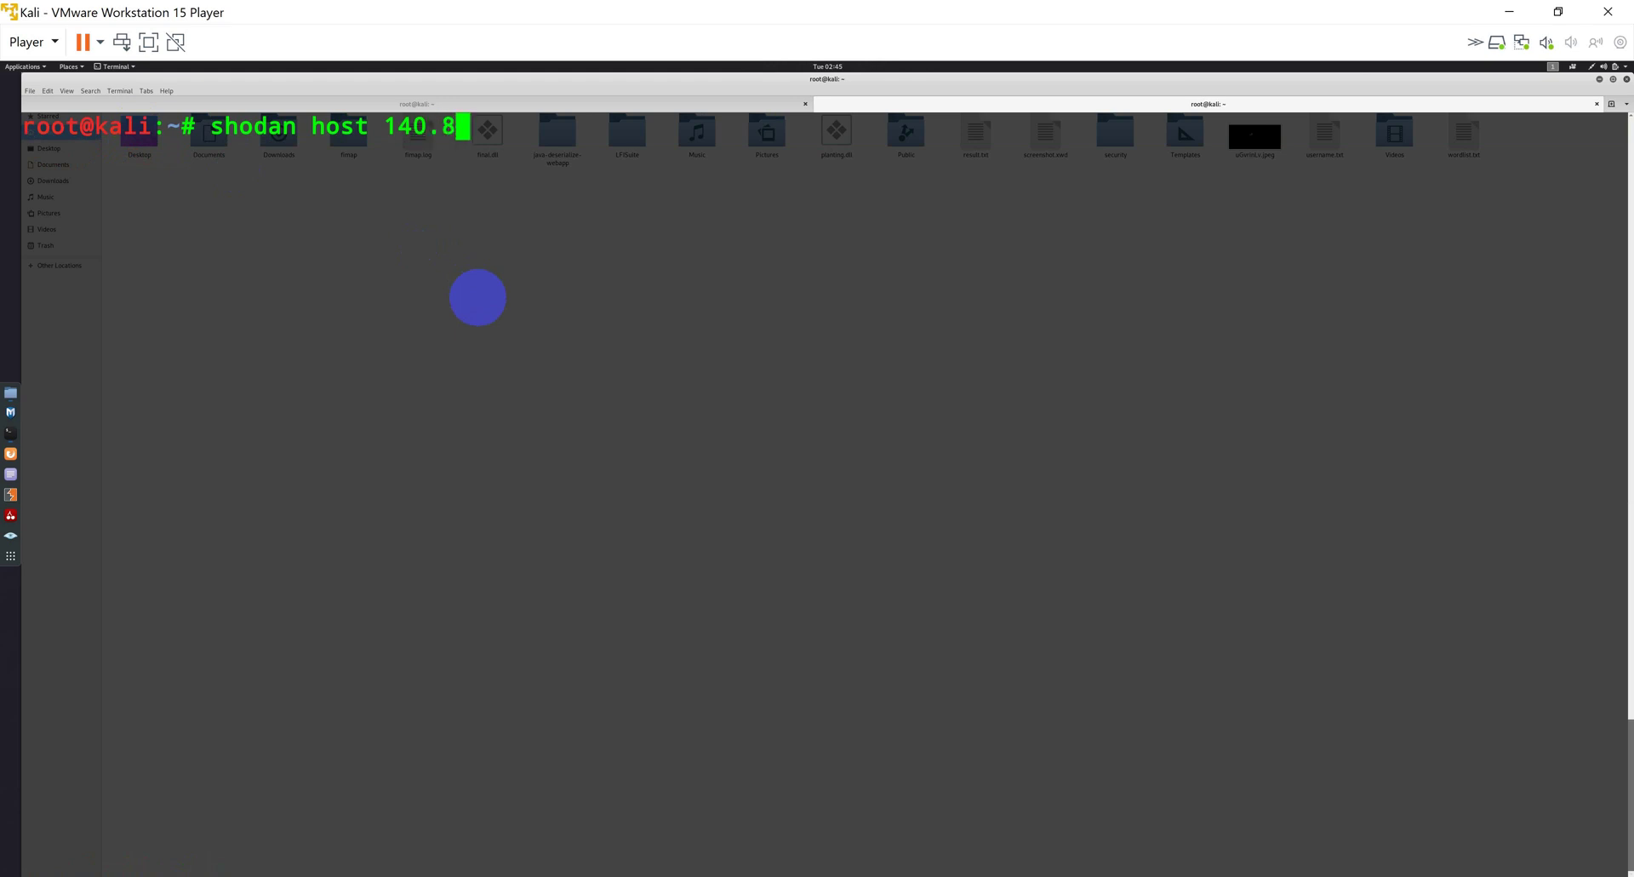
type("2.118.3")
key("Return")
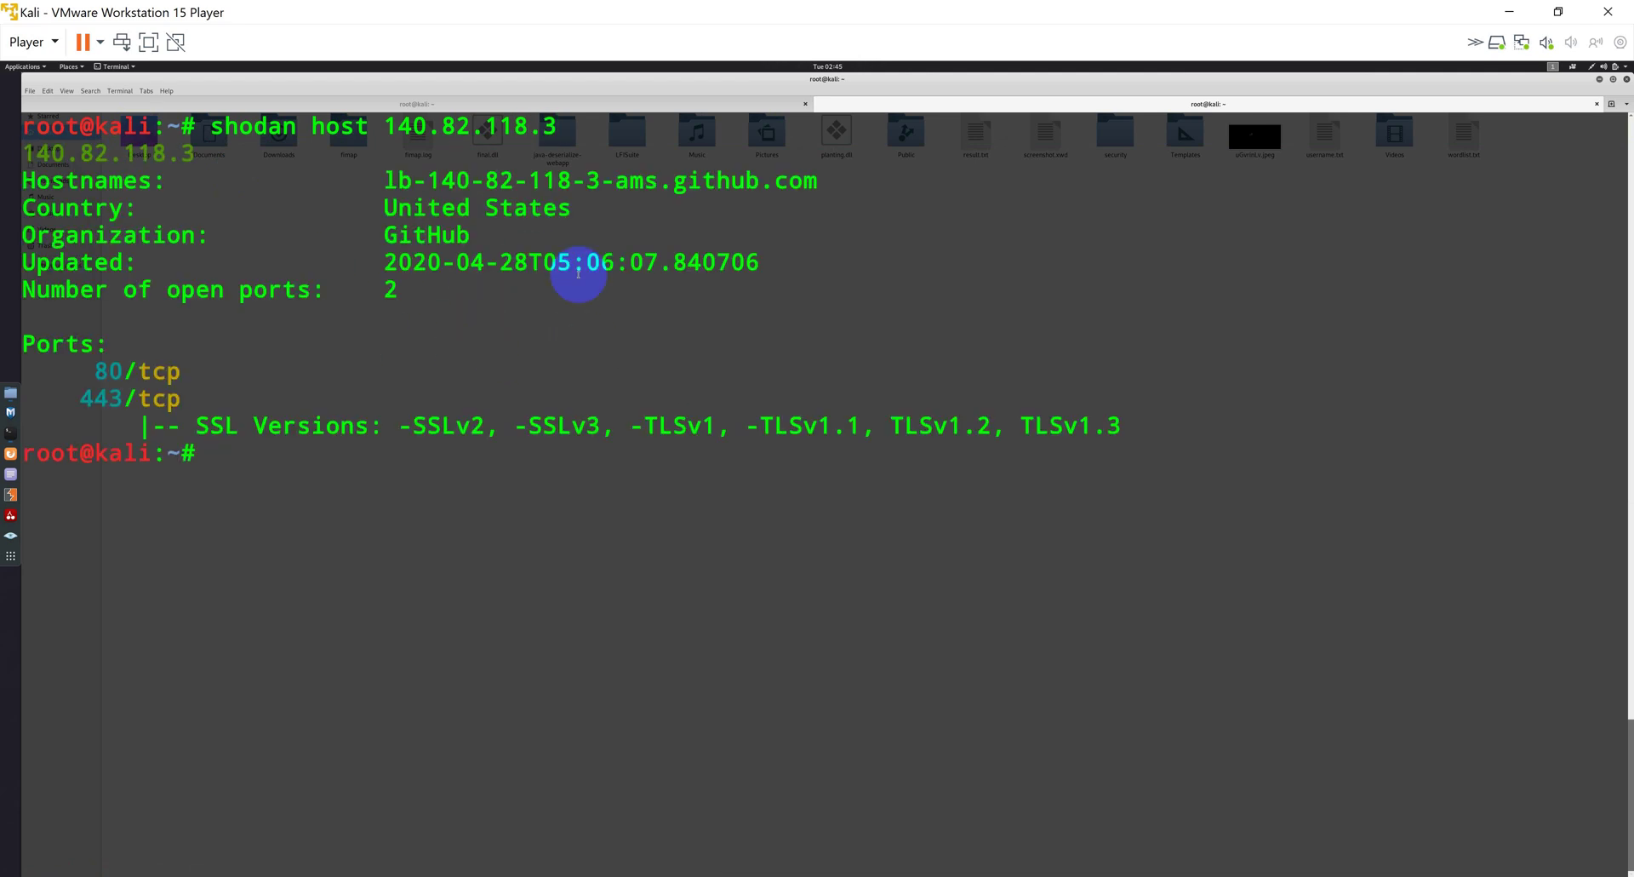
left_click_drag(442, 209, 547, 209)
left_click_drag(413, 238, 438, 235)
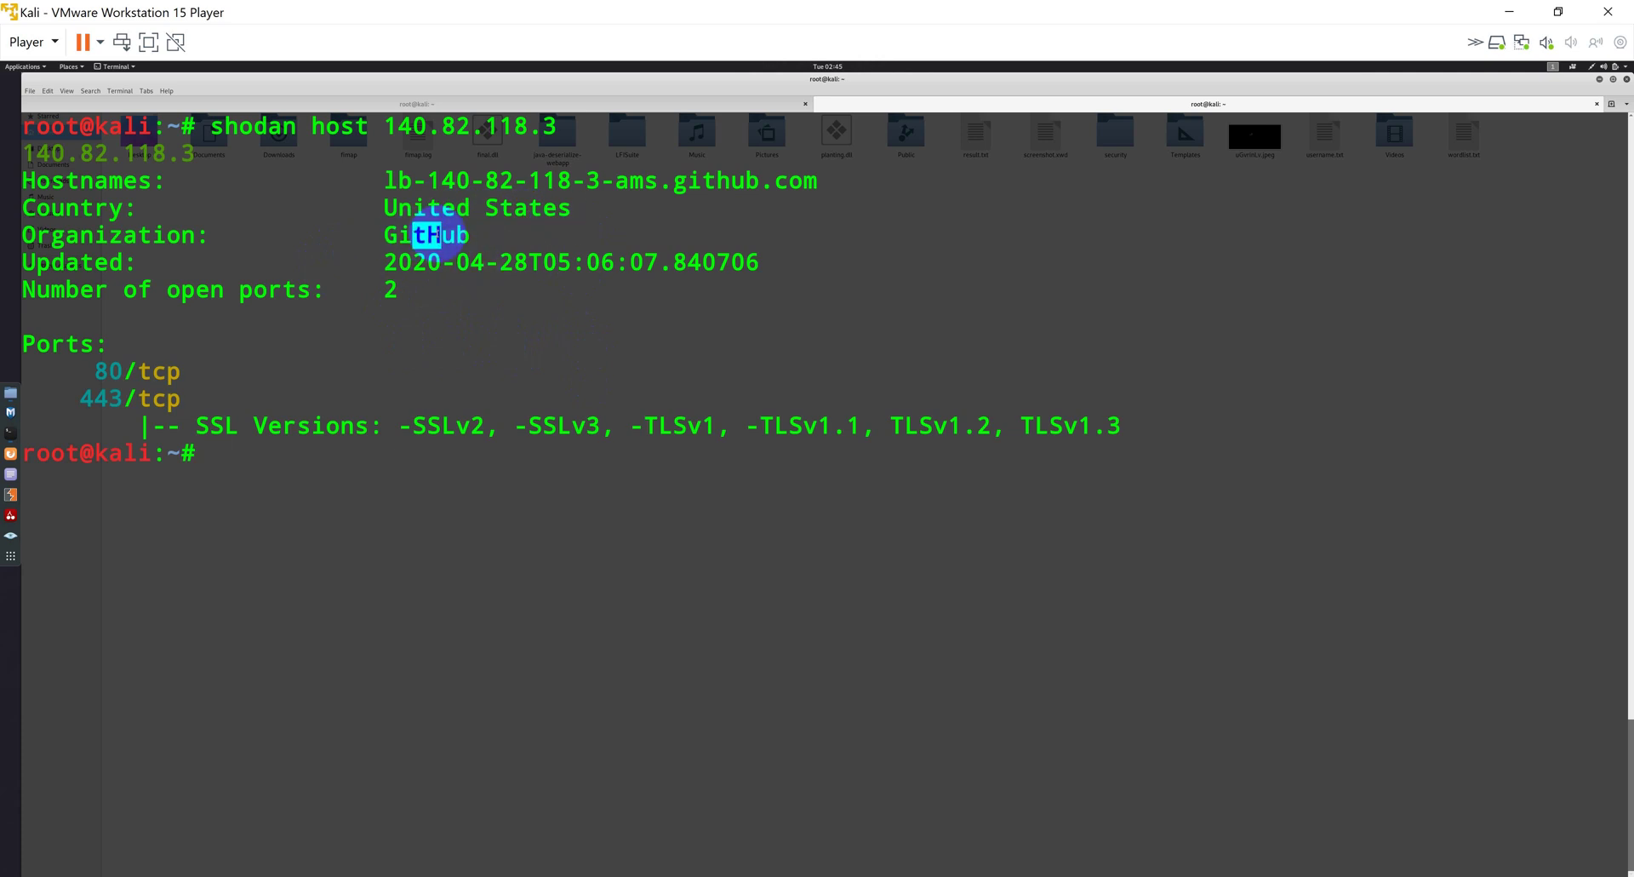
left_click(439, 235)
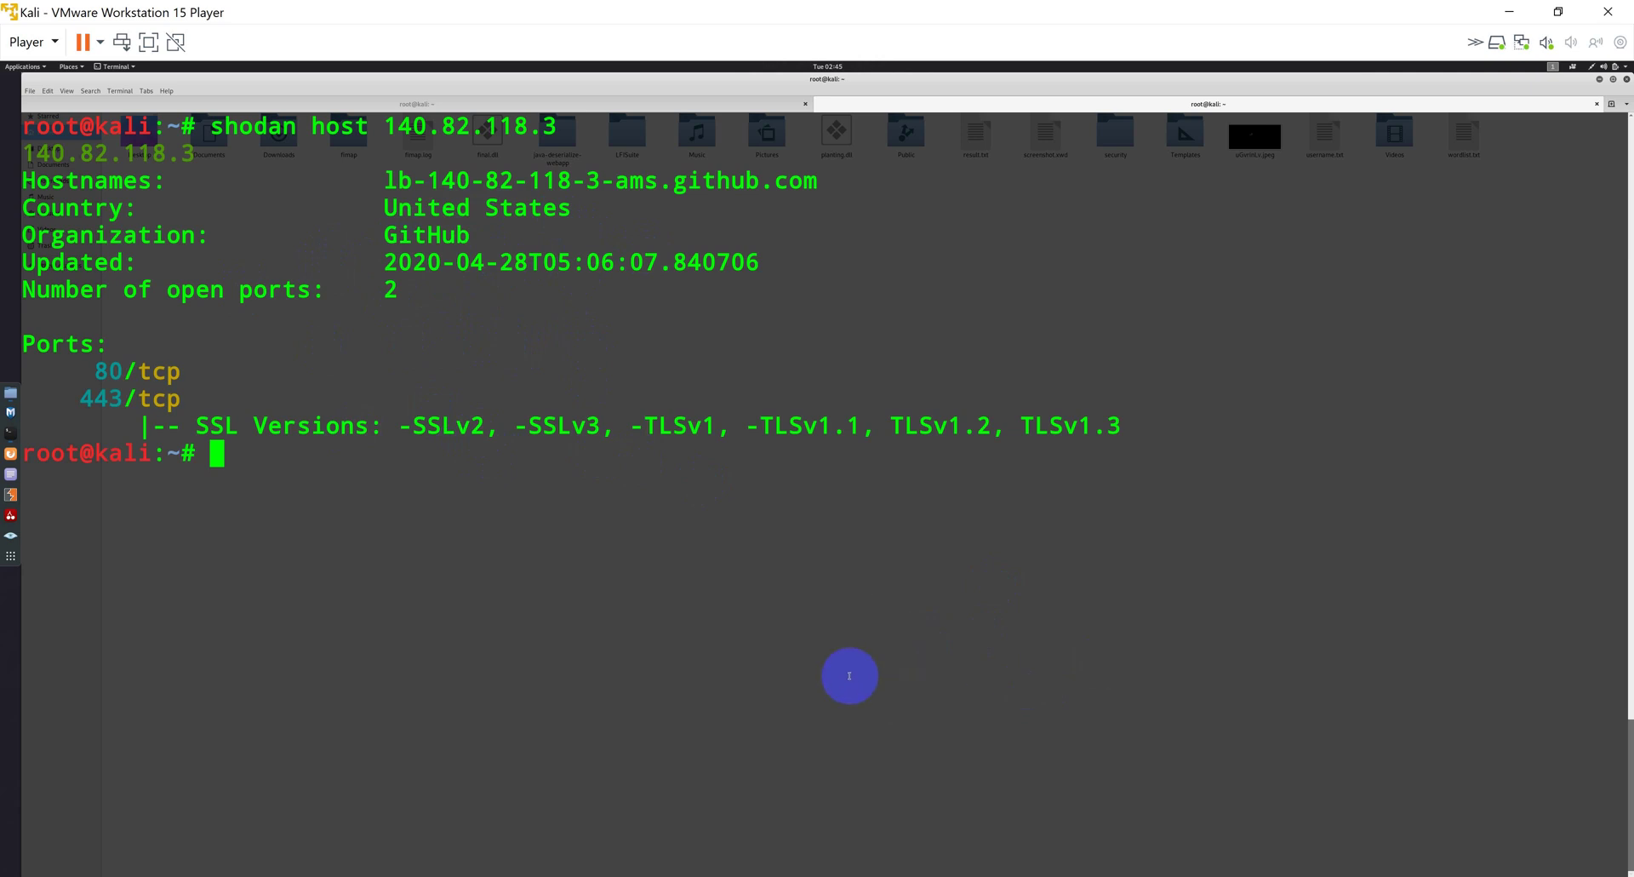
key("Up")
Step: Trim the recalled command to 'shodan' and point out the download, honeyscore, data and scan commands
key("BackSpace")
key("BackSpace")
key("BackSpace")
key("BackSpace")
key("BackSpace")
key("BackSpace")
key("BackSpace")
key("BackSpace")
key("BackSpace")
key("BackSpace")
key("BackSpace")
key("BackSpace")
key("BackSpace")
key("BackSpace")
key("BackSpace")
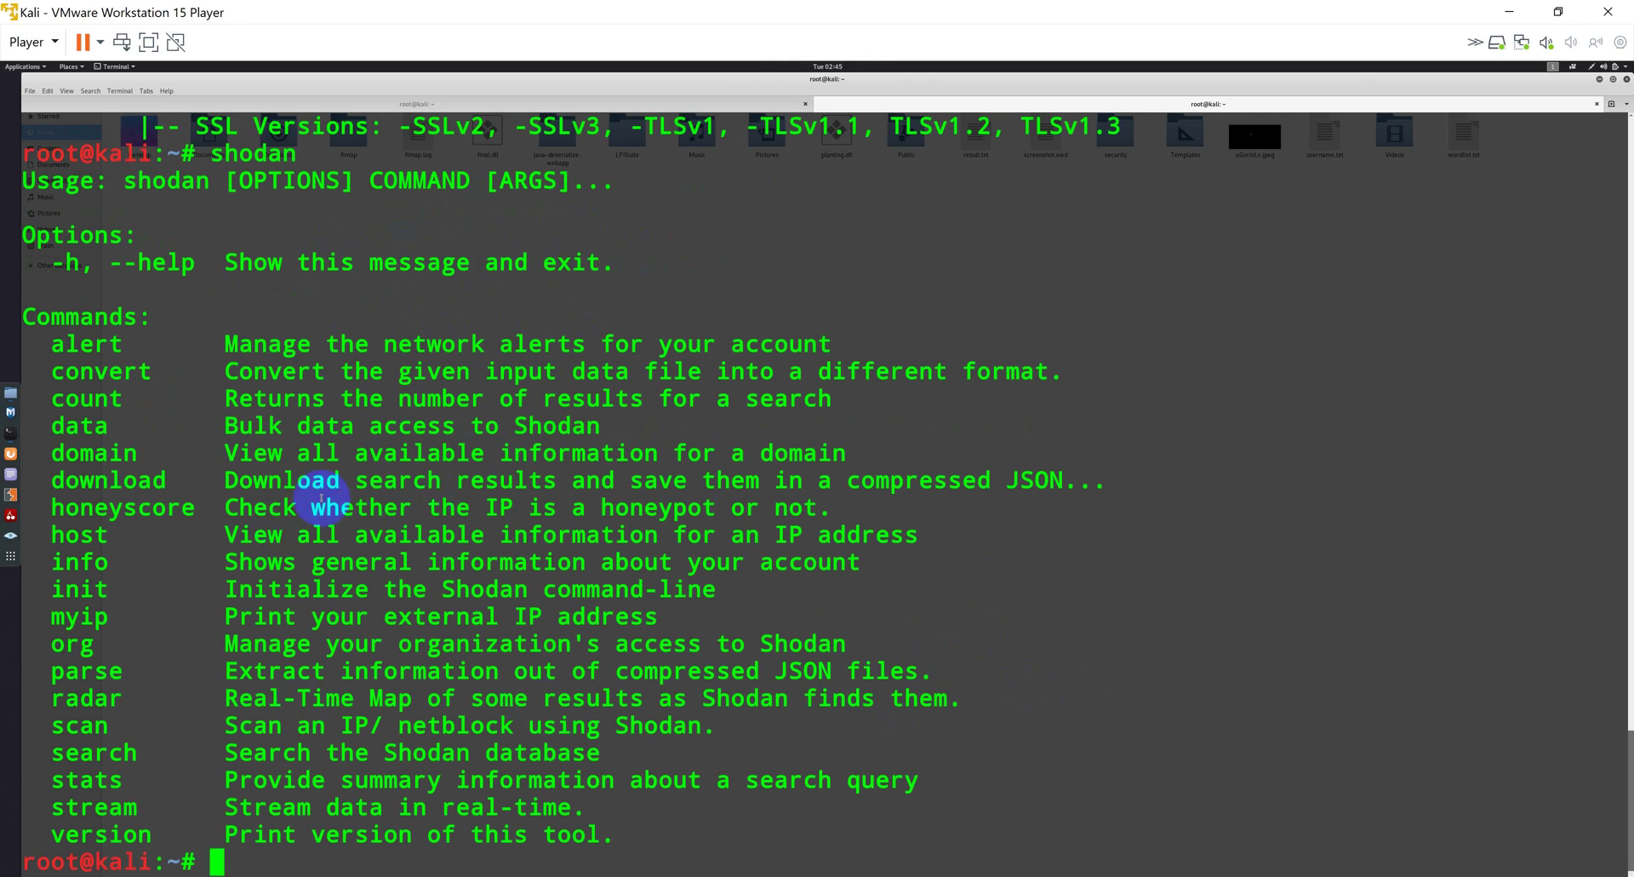
left_click_drag(312, 508, 345, 493)
left_click_drag(85, 425, 135, 394)
left_click(128, 392)
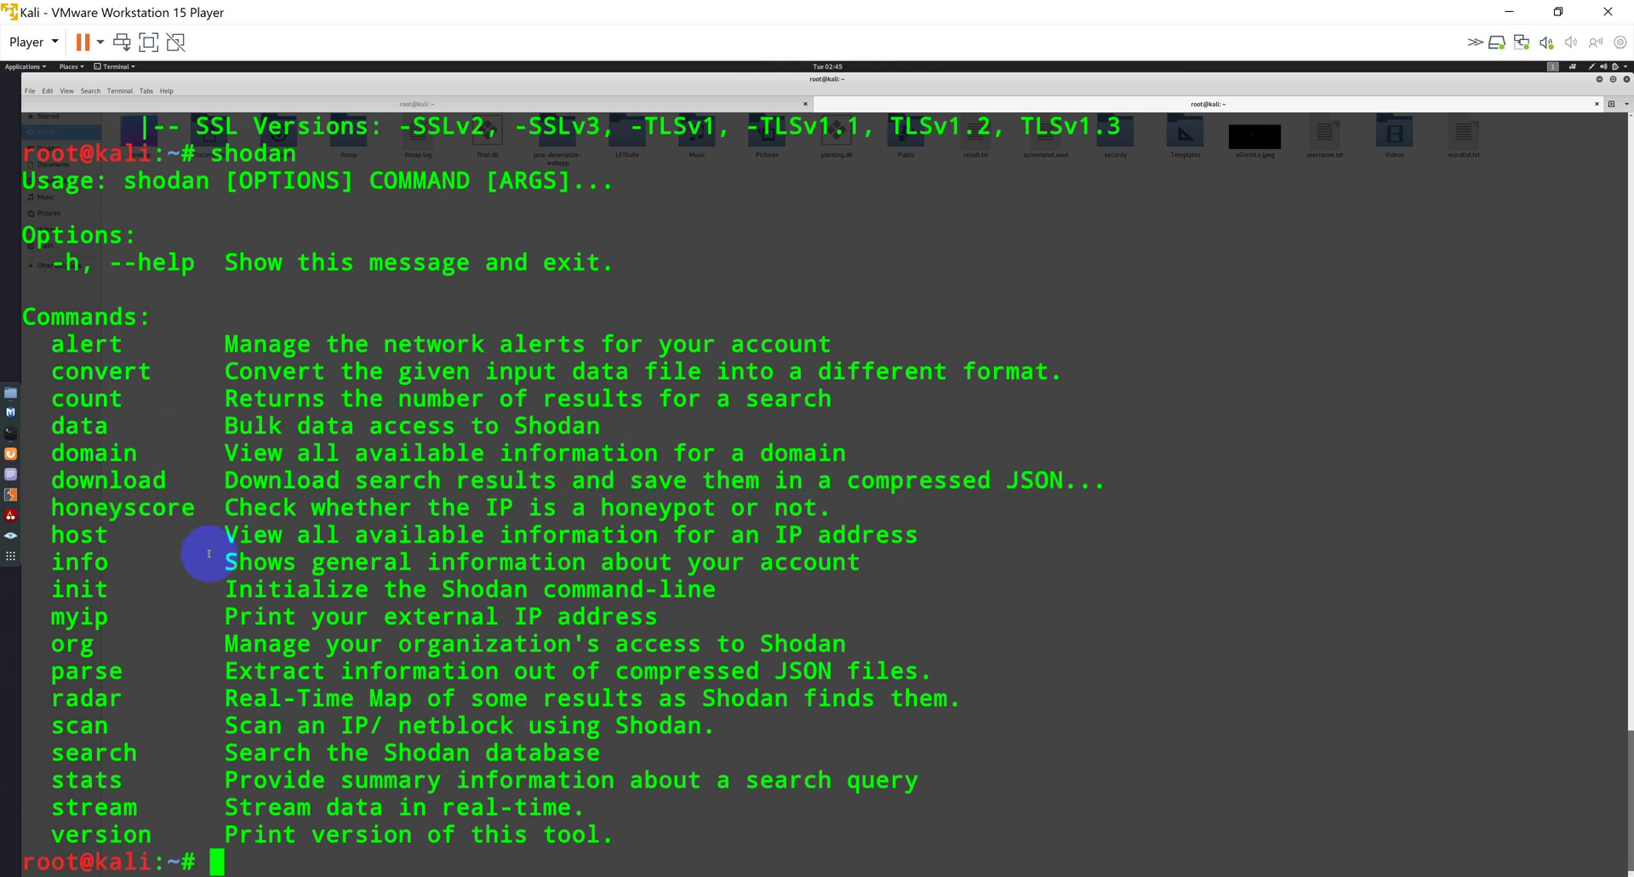
left_click_drag(82, 726, 80, 740)
left_click(56, 647)
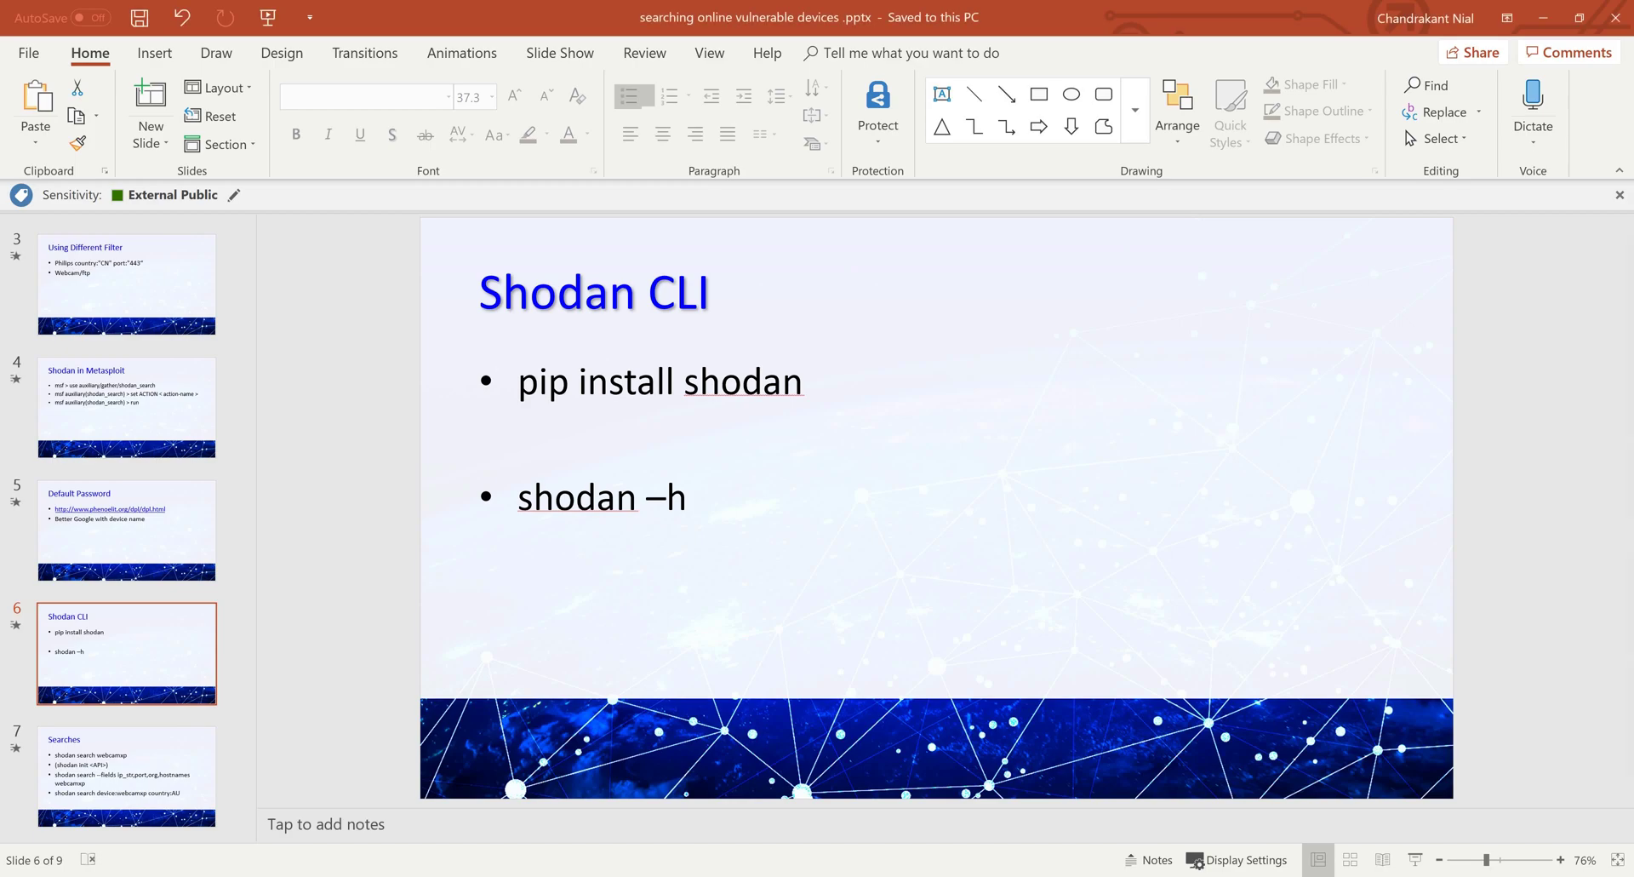
Step: Open slide 7 'Searches' and point out the --fields option and org in the search examples
left_click(164, 817)
left_click(848, 398)
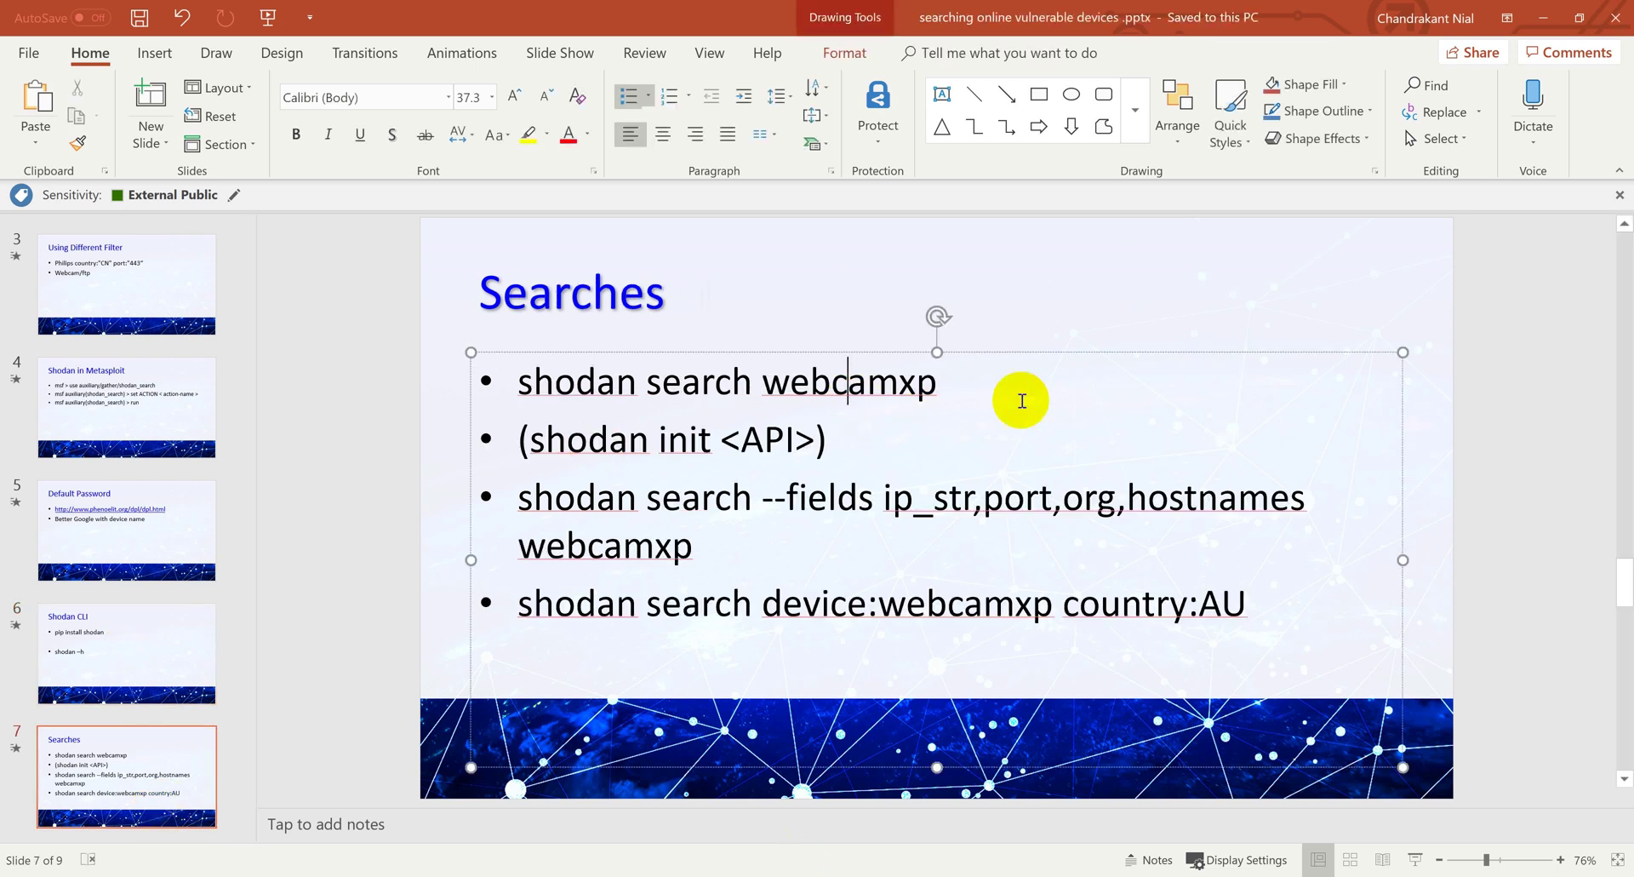
left_click(838, 494)
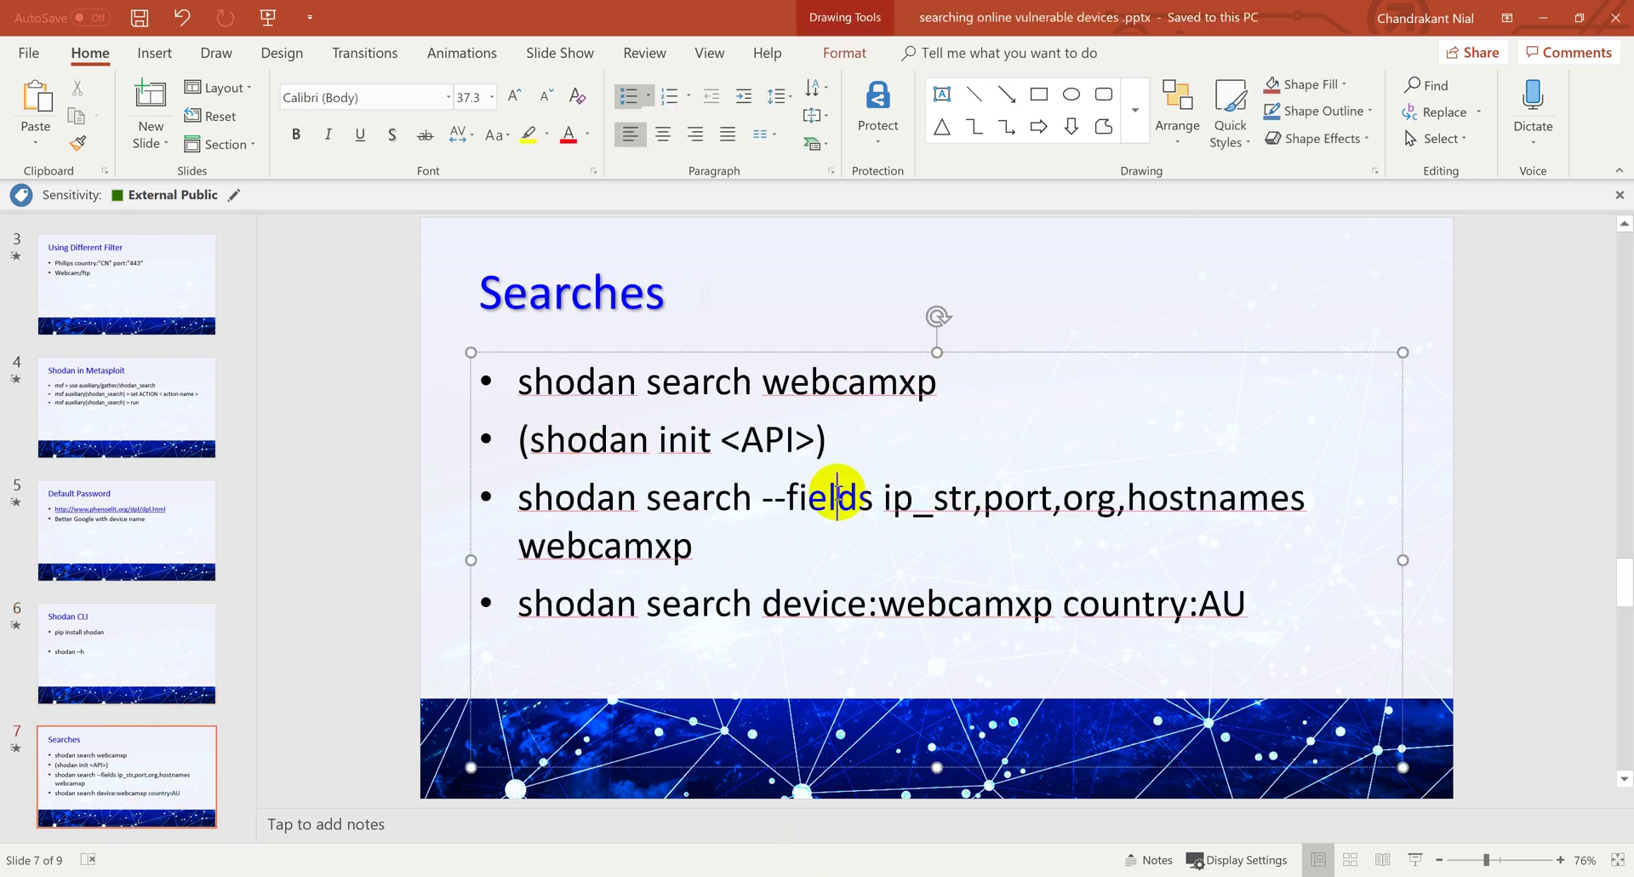
left_click_drag(765, 495, 846, 494)
left_click(903, 530)
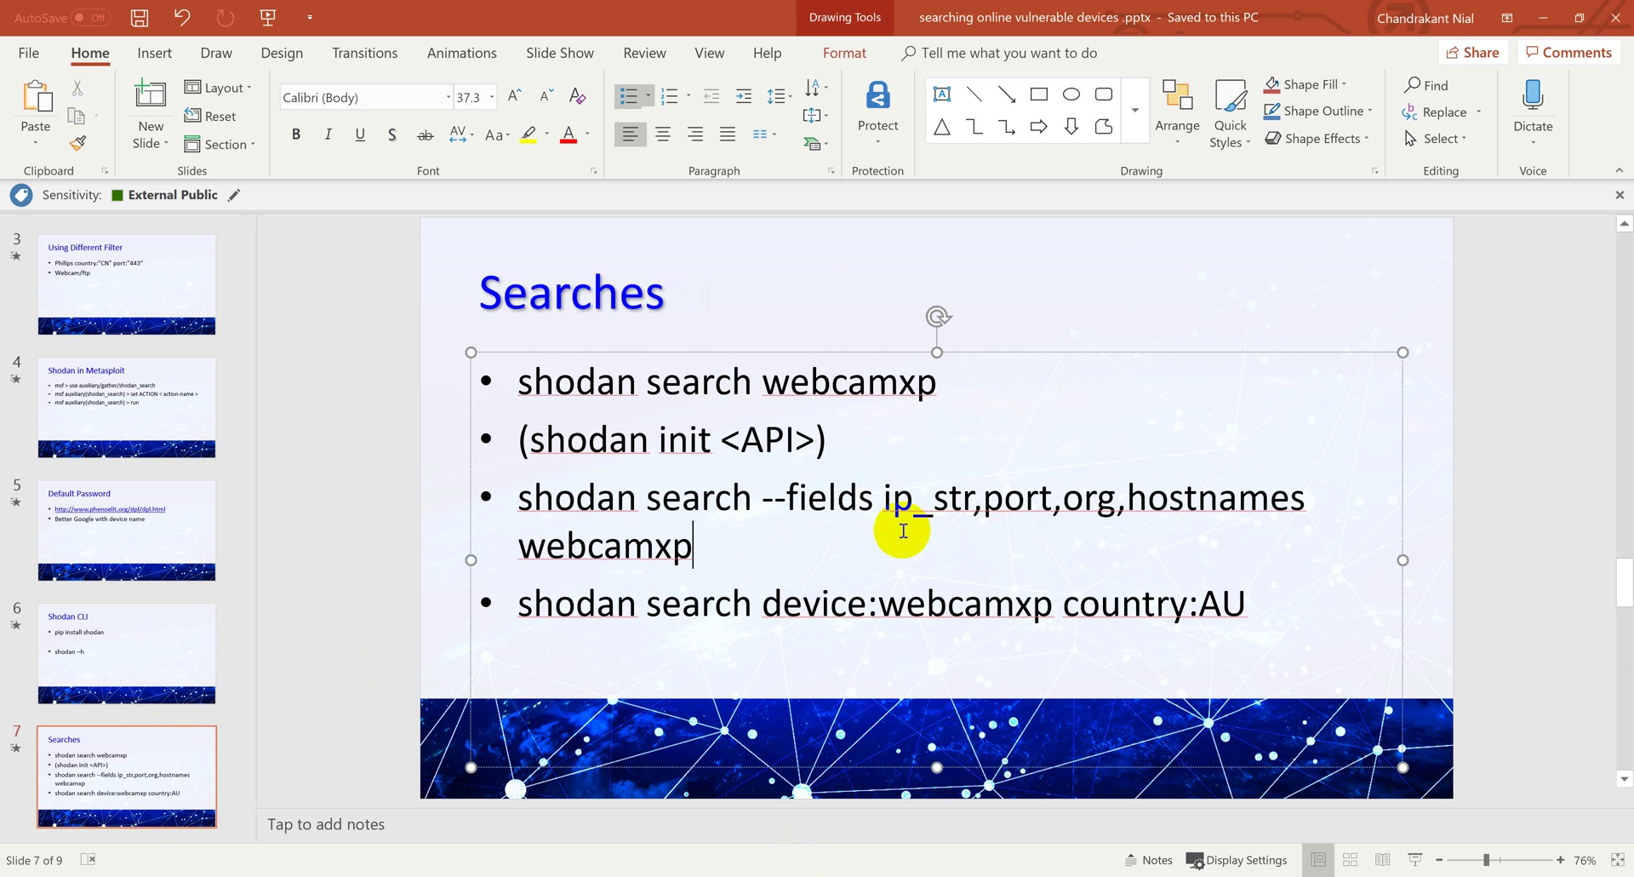
left_click(1083, 503)
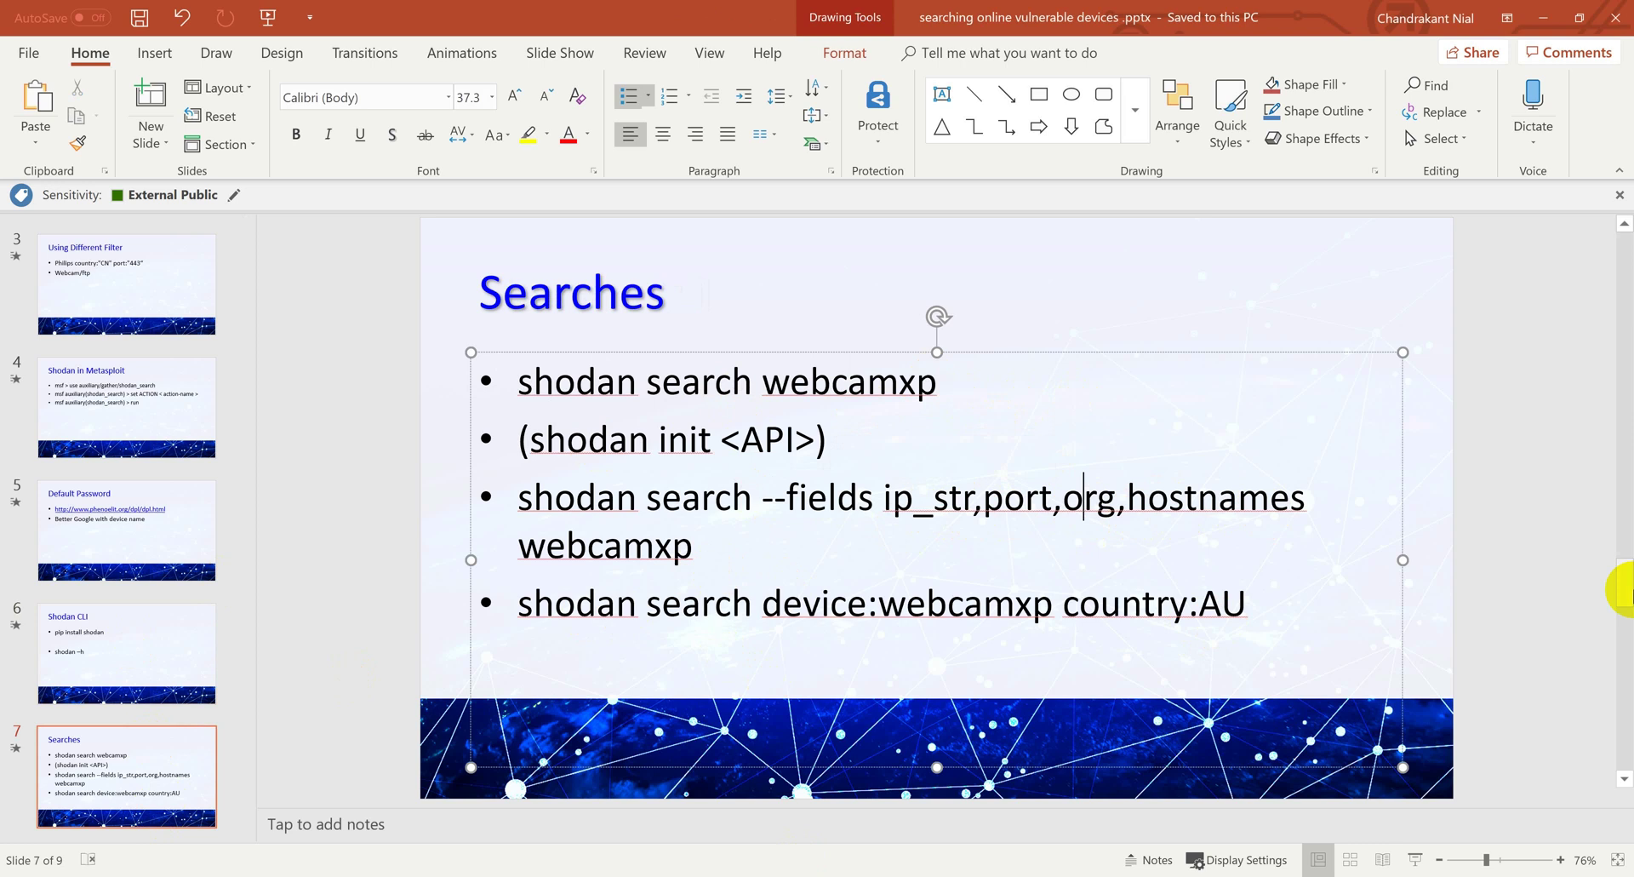
left_click_drag(1627, 594, 1626, 618)
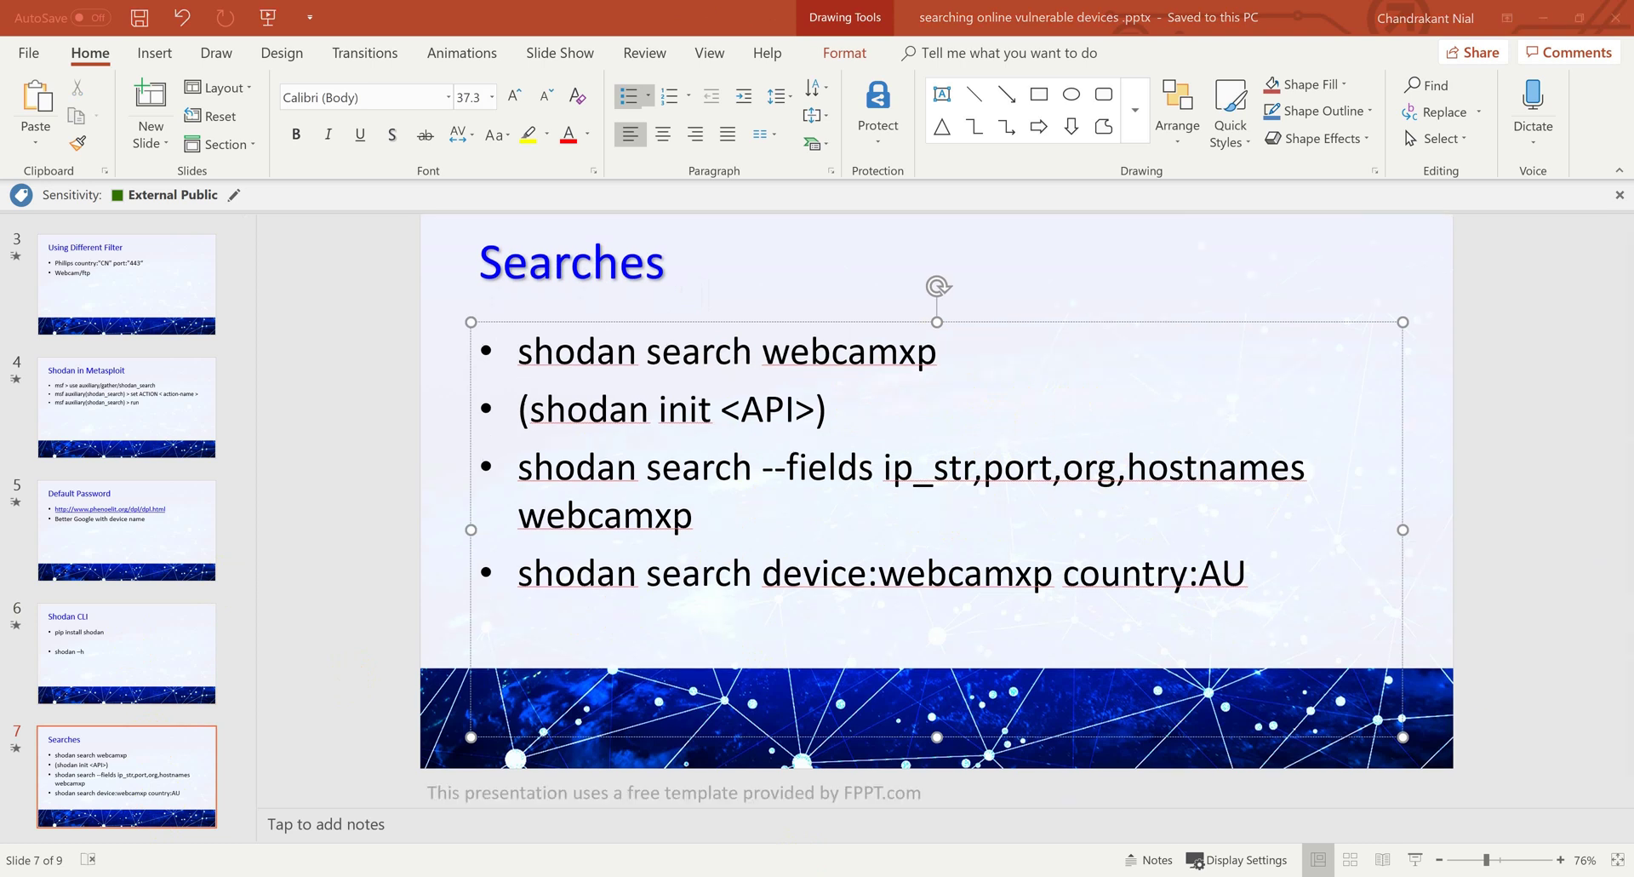